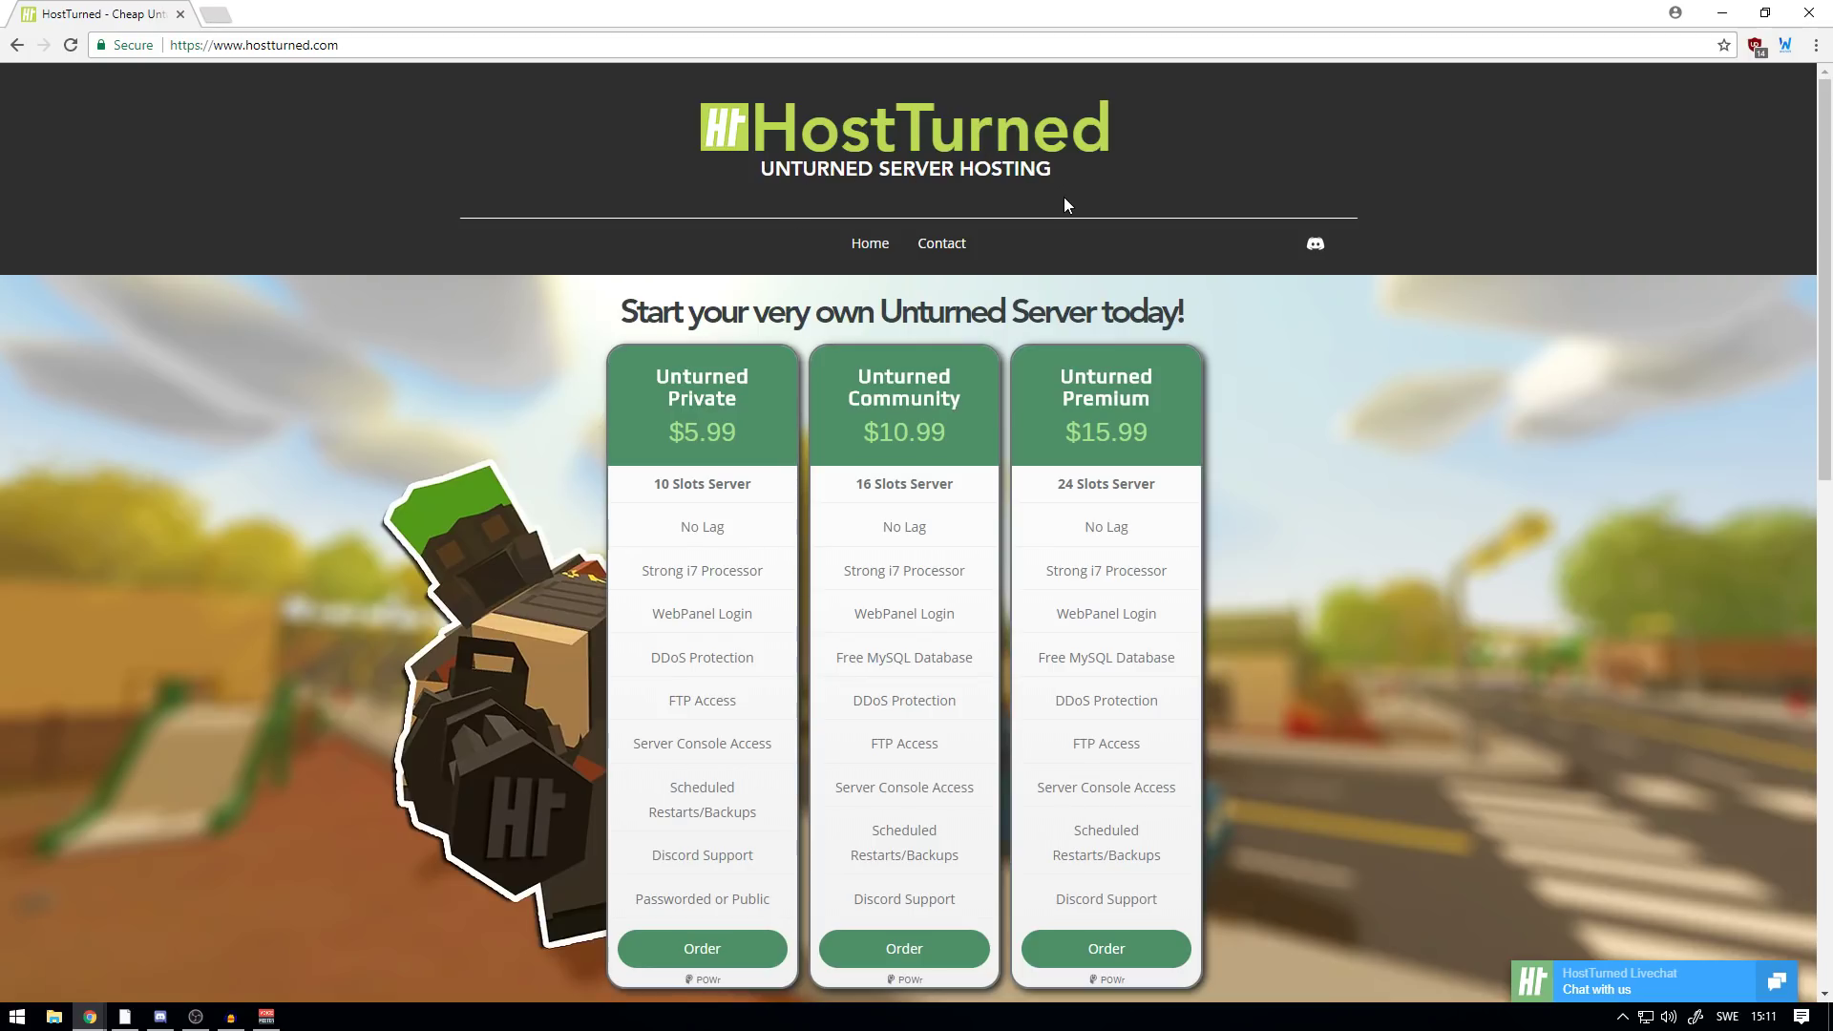
- Scroll to the Private plan and highlight its 10 slots and price
scroll(724, 350, down, 1)
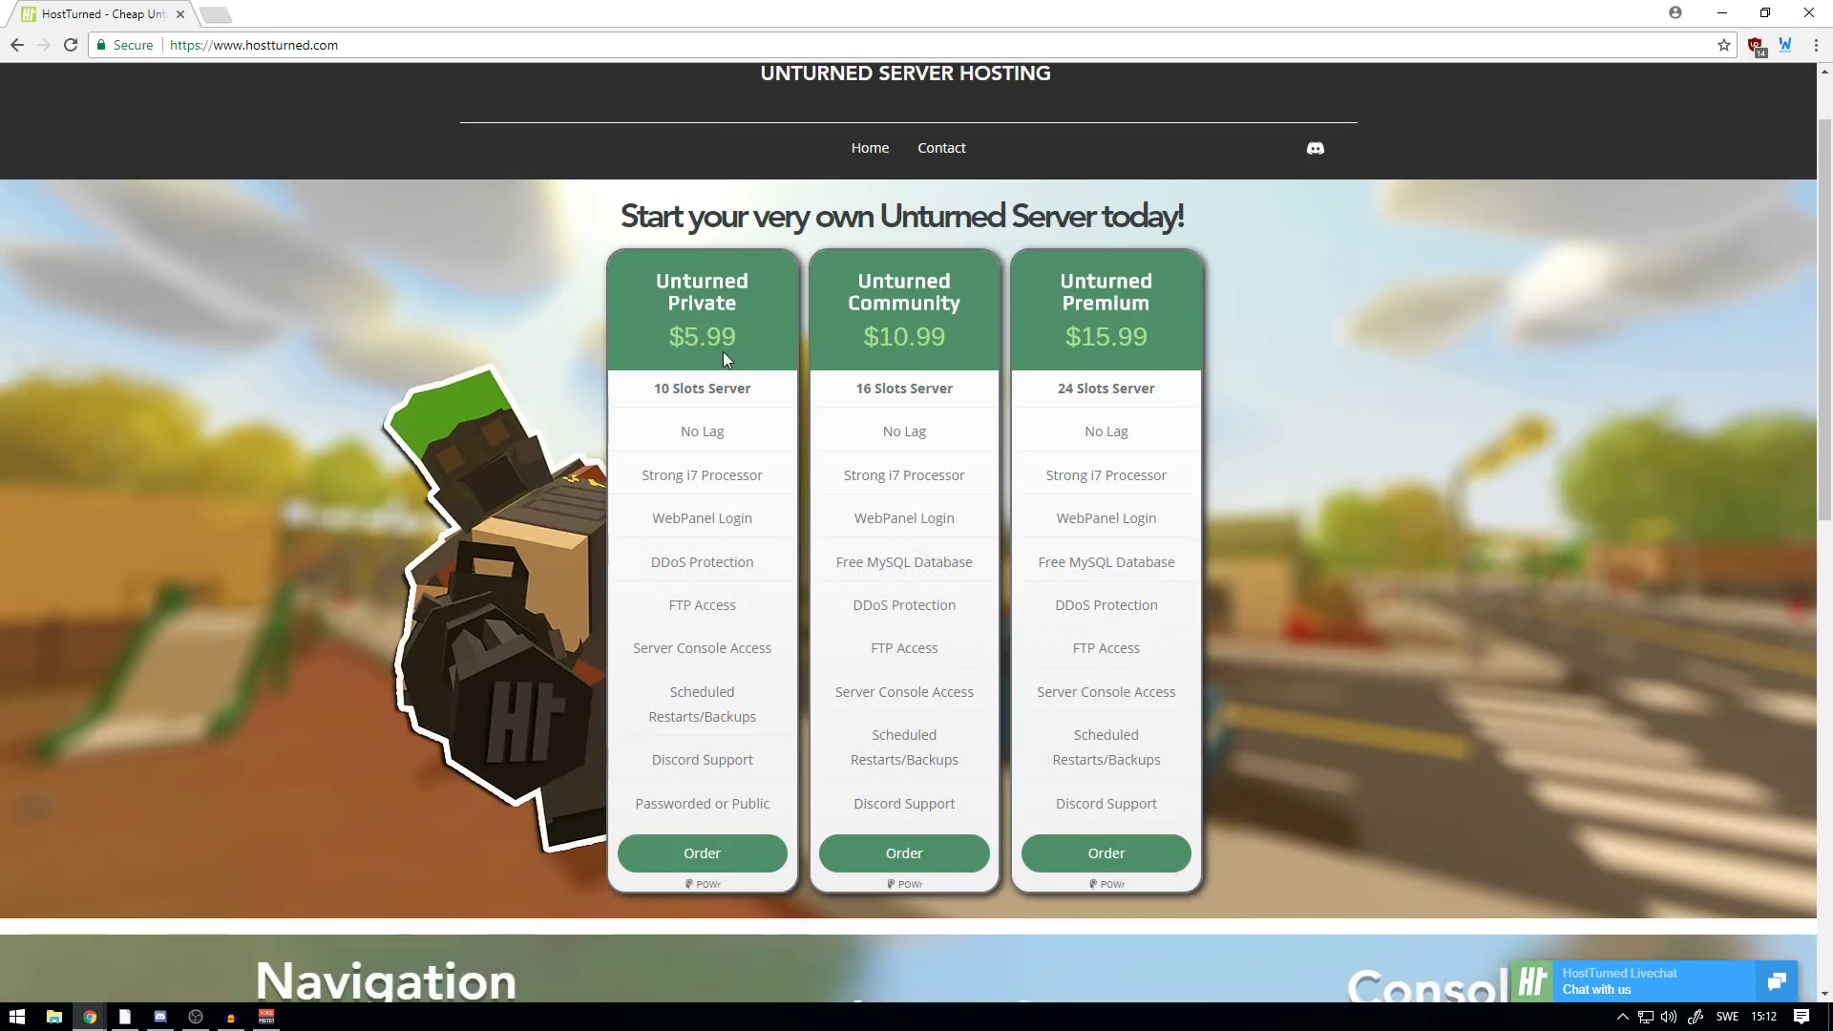
drag(651, 388, 681, 388)
click(674, 339)
click(723, 310)
drag(731, 840, 708, 842)
- Open the Private plan order form, enter coupon code MTN, then close the form
click(704, 863)
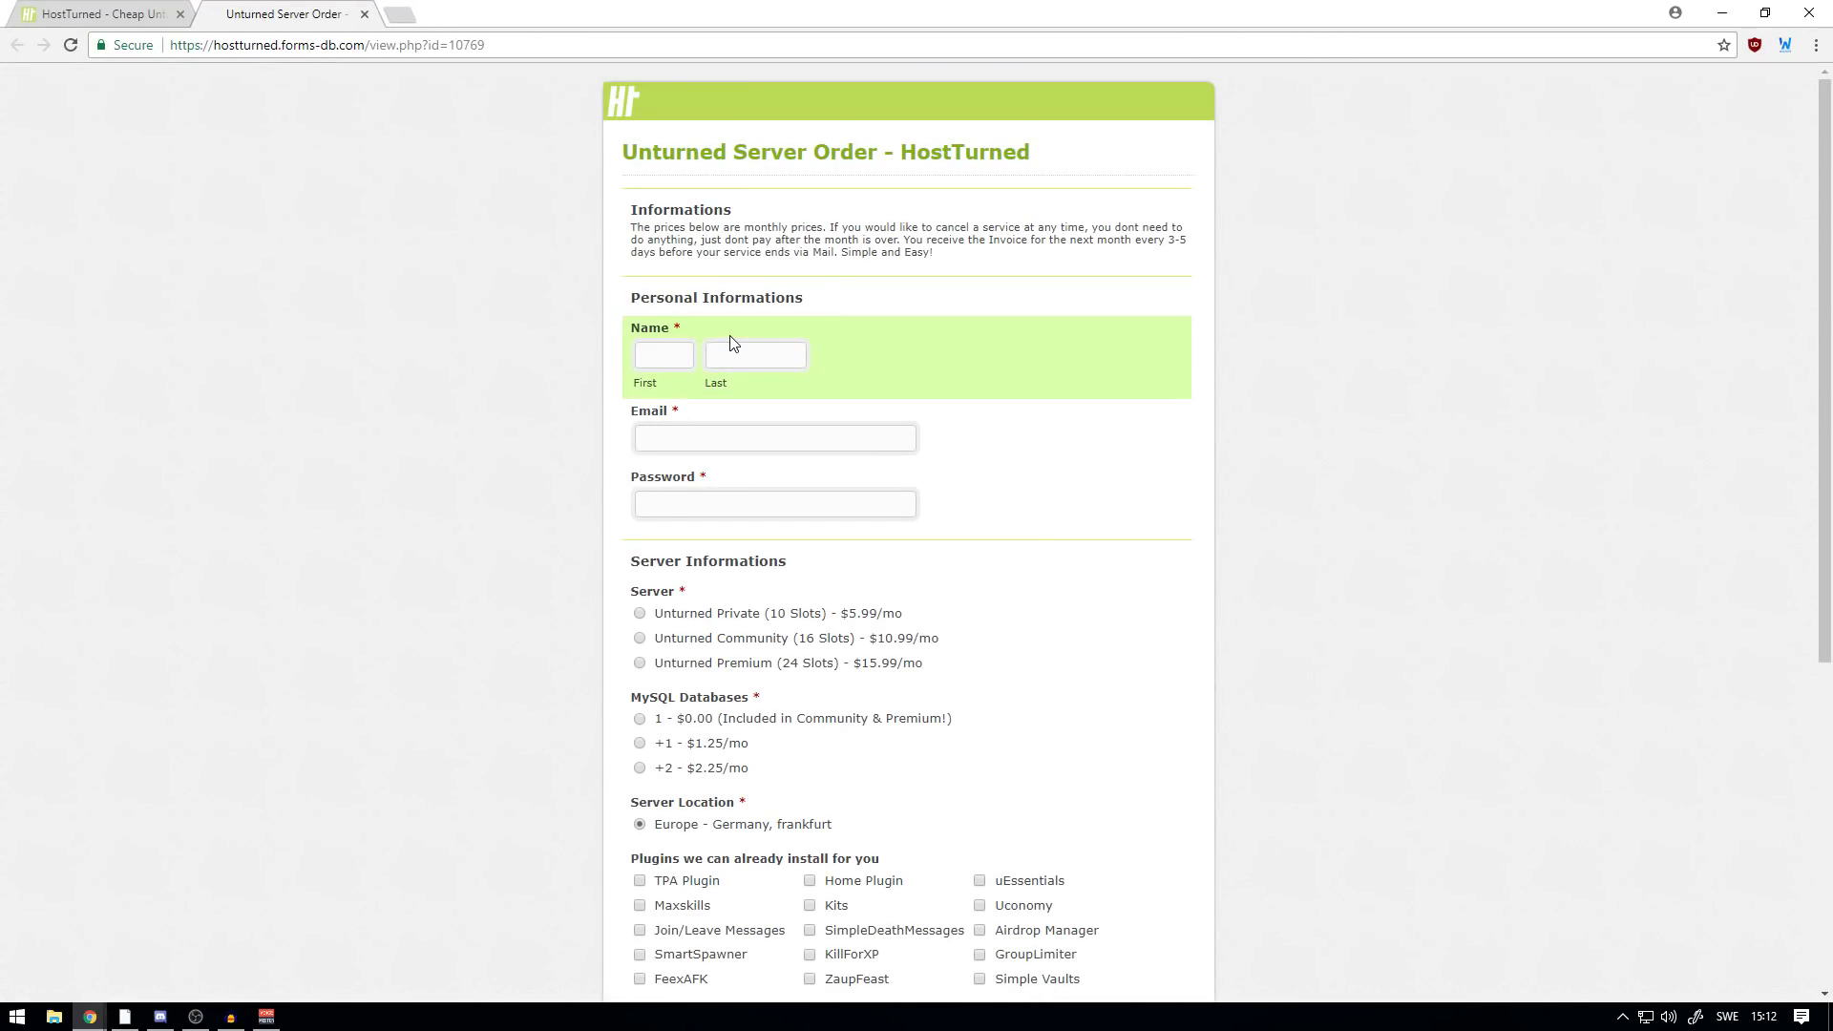
scroll(708, 492, down, 5)
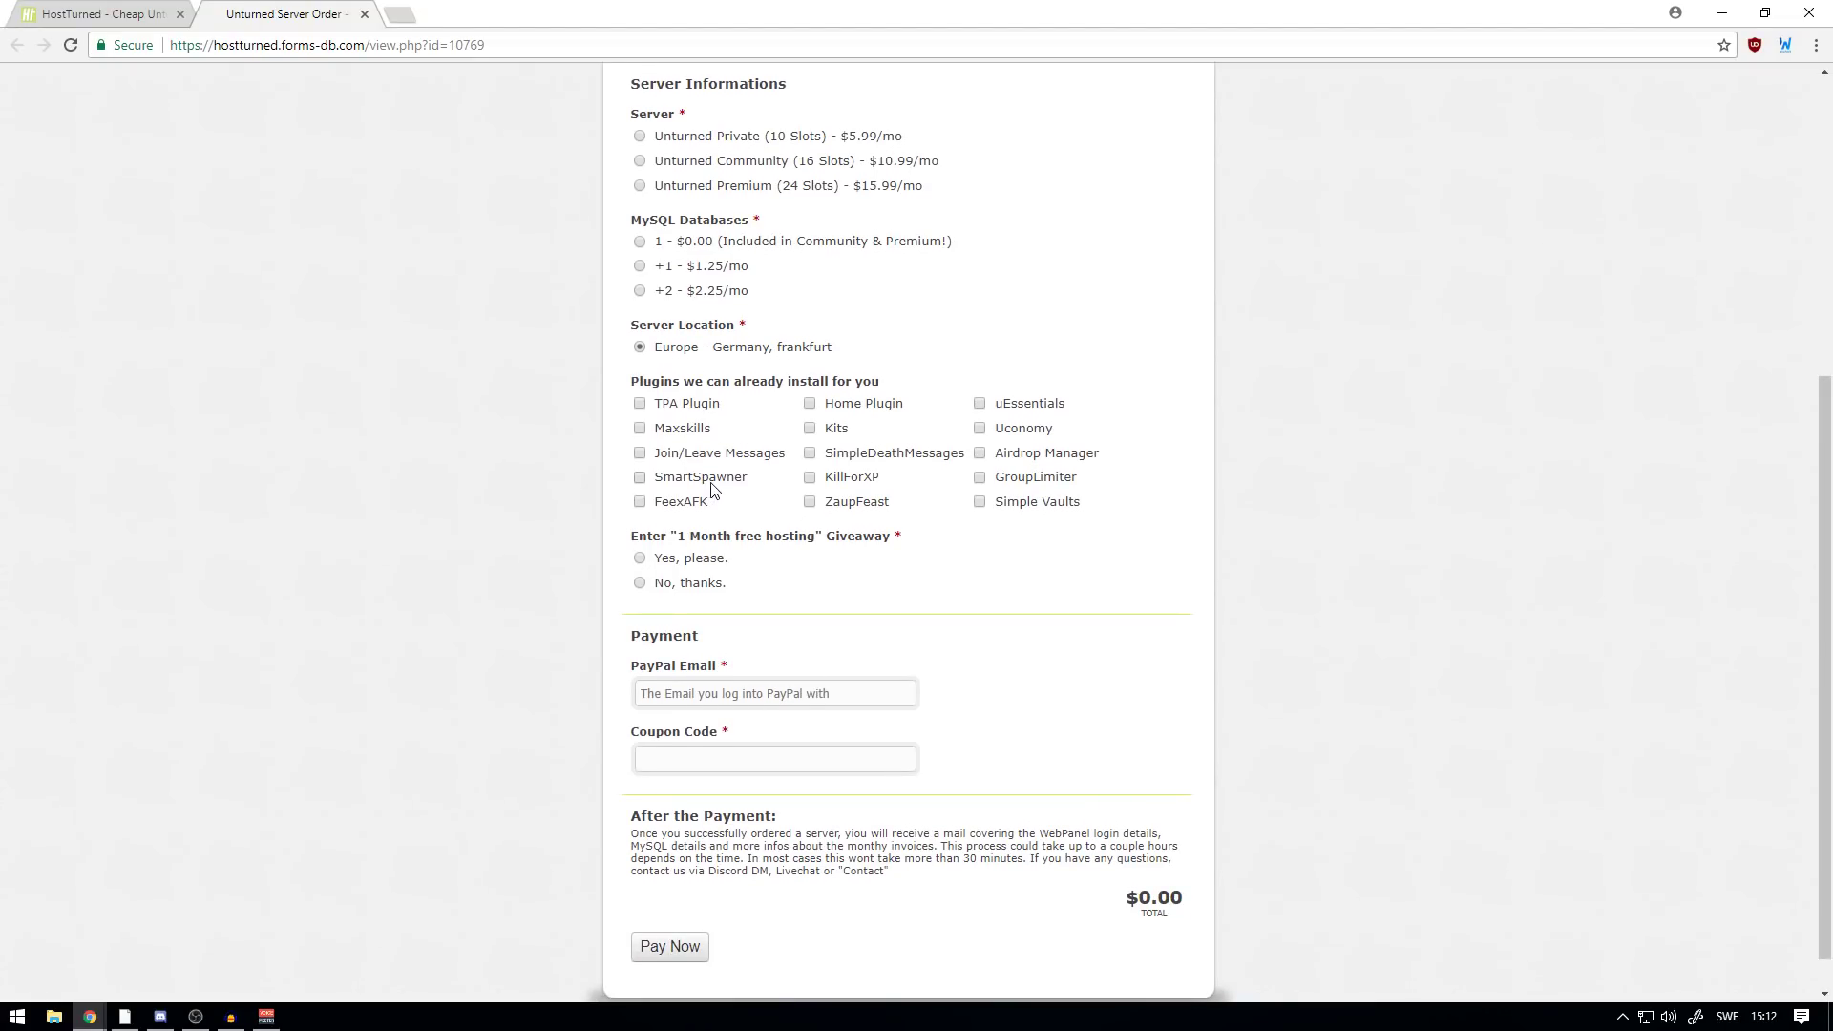
click(726, 763)
text(MTN)
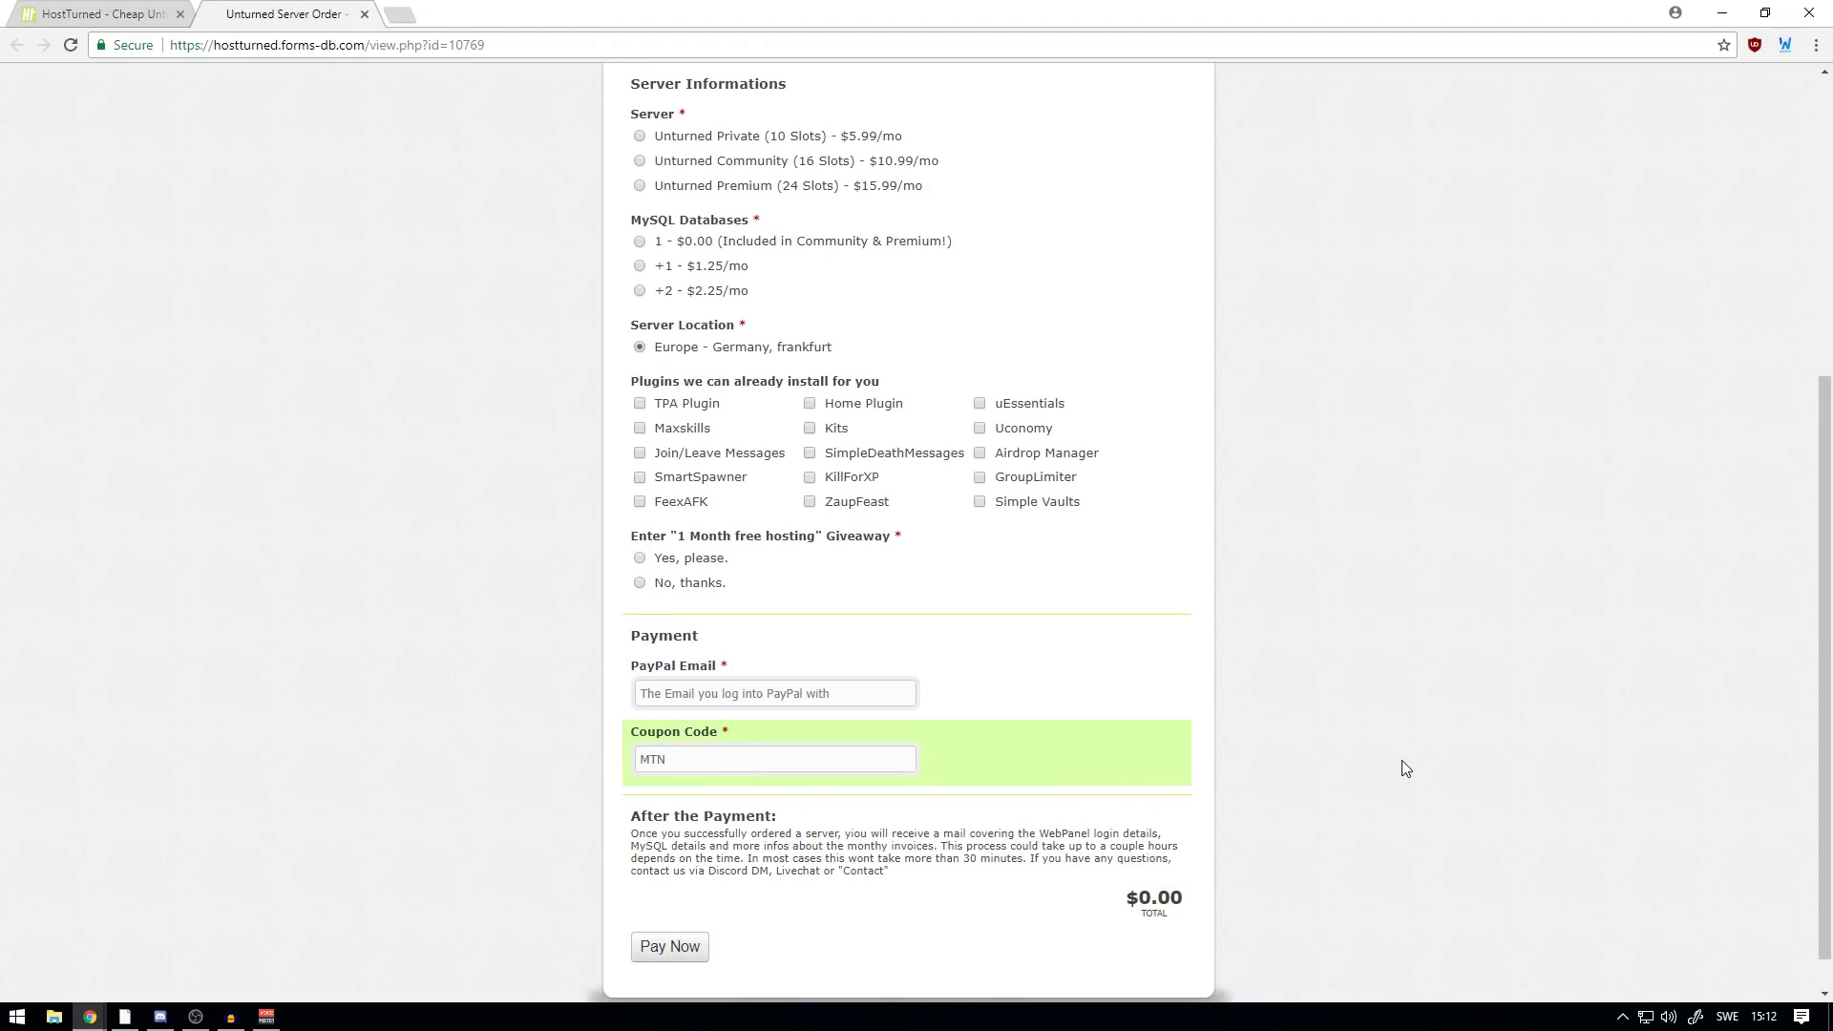
scroll(618, 719, down, 1)
drag(750, 714, 618, 719)
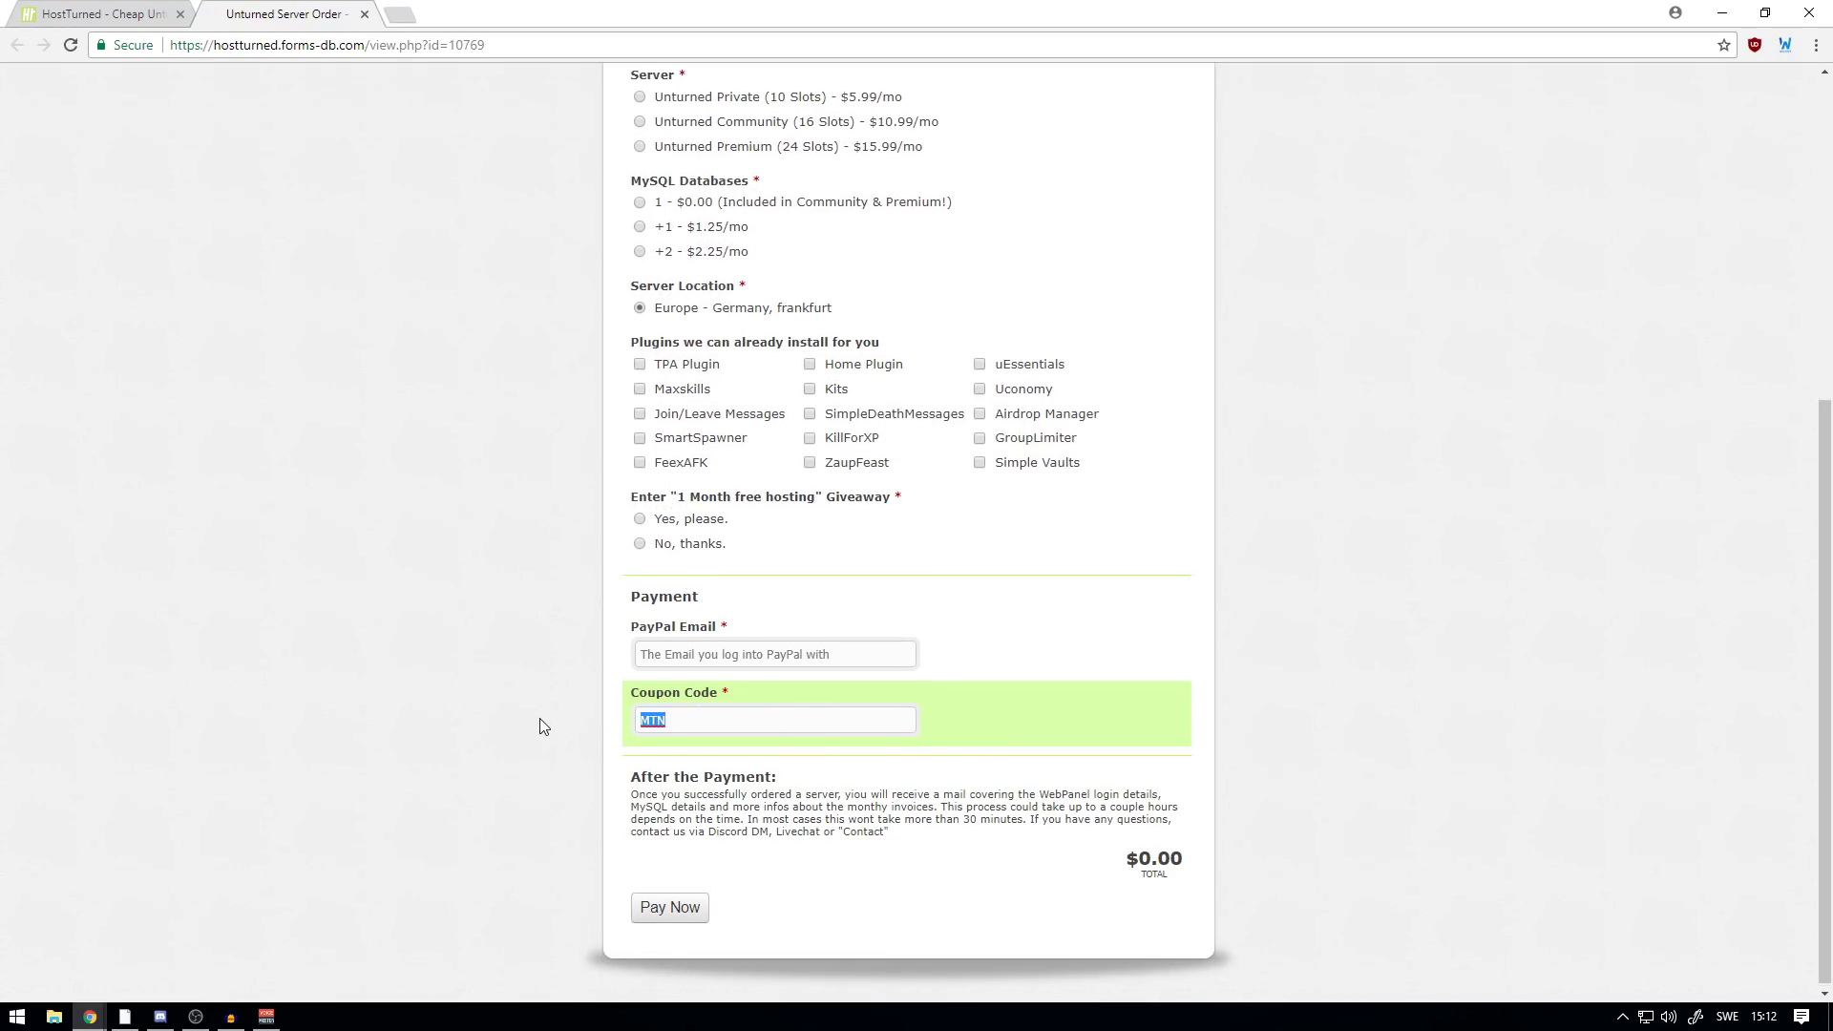
scroll(540, 718, up, 4)
key(ctrl+w)
scroll(707, 446, up, 3)
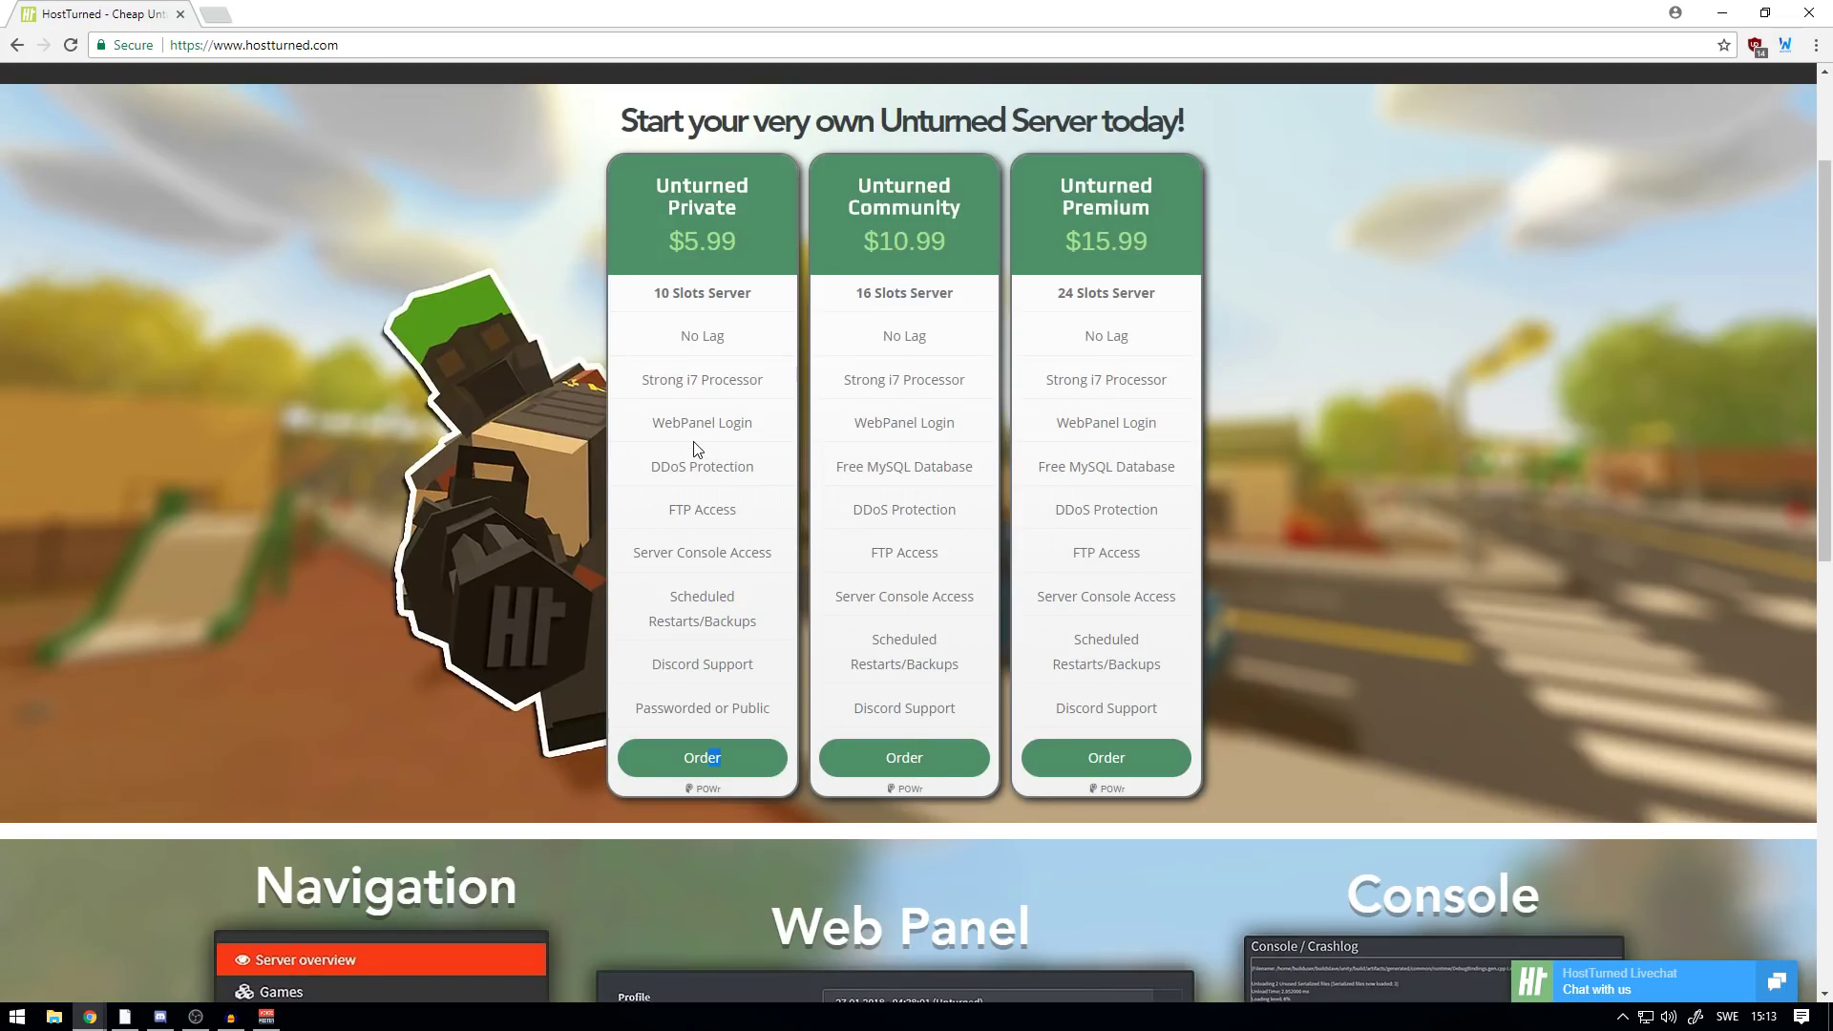
scroll(695, 449, down, 10)
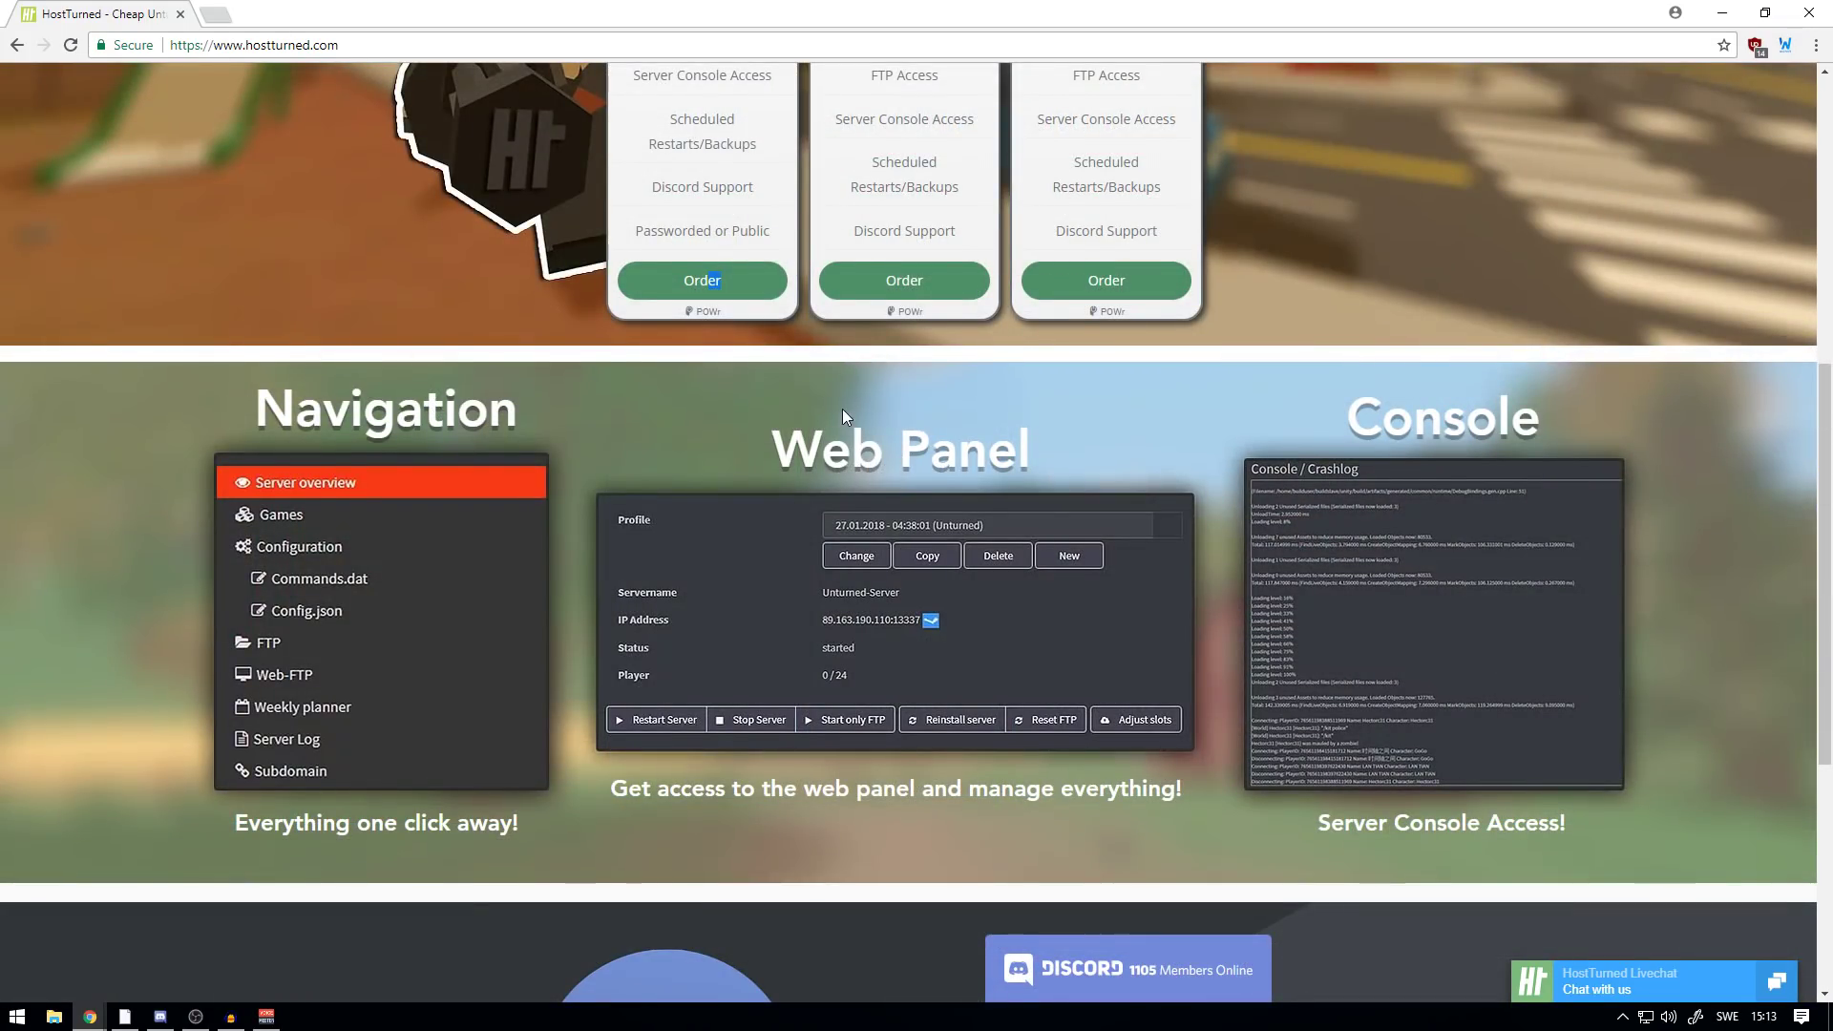
scroll(786, 465, down, 1)
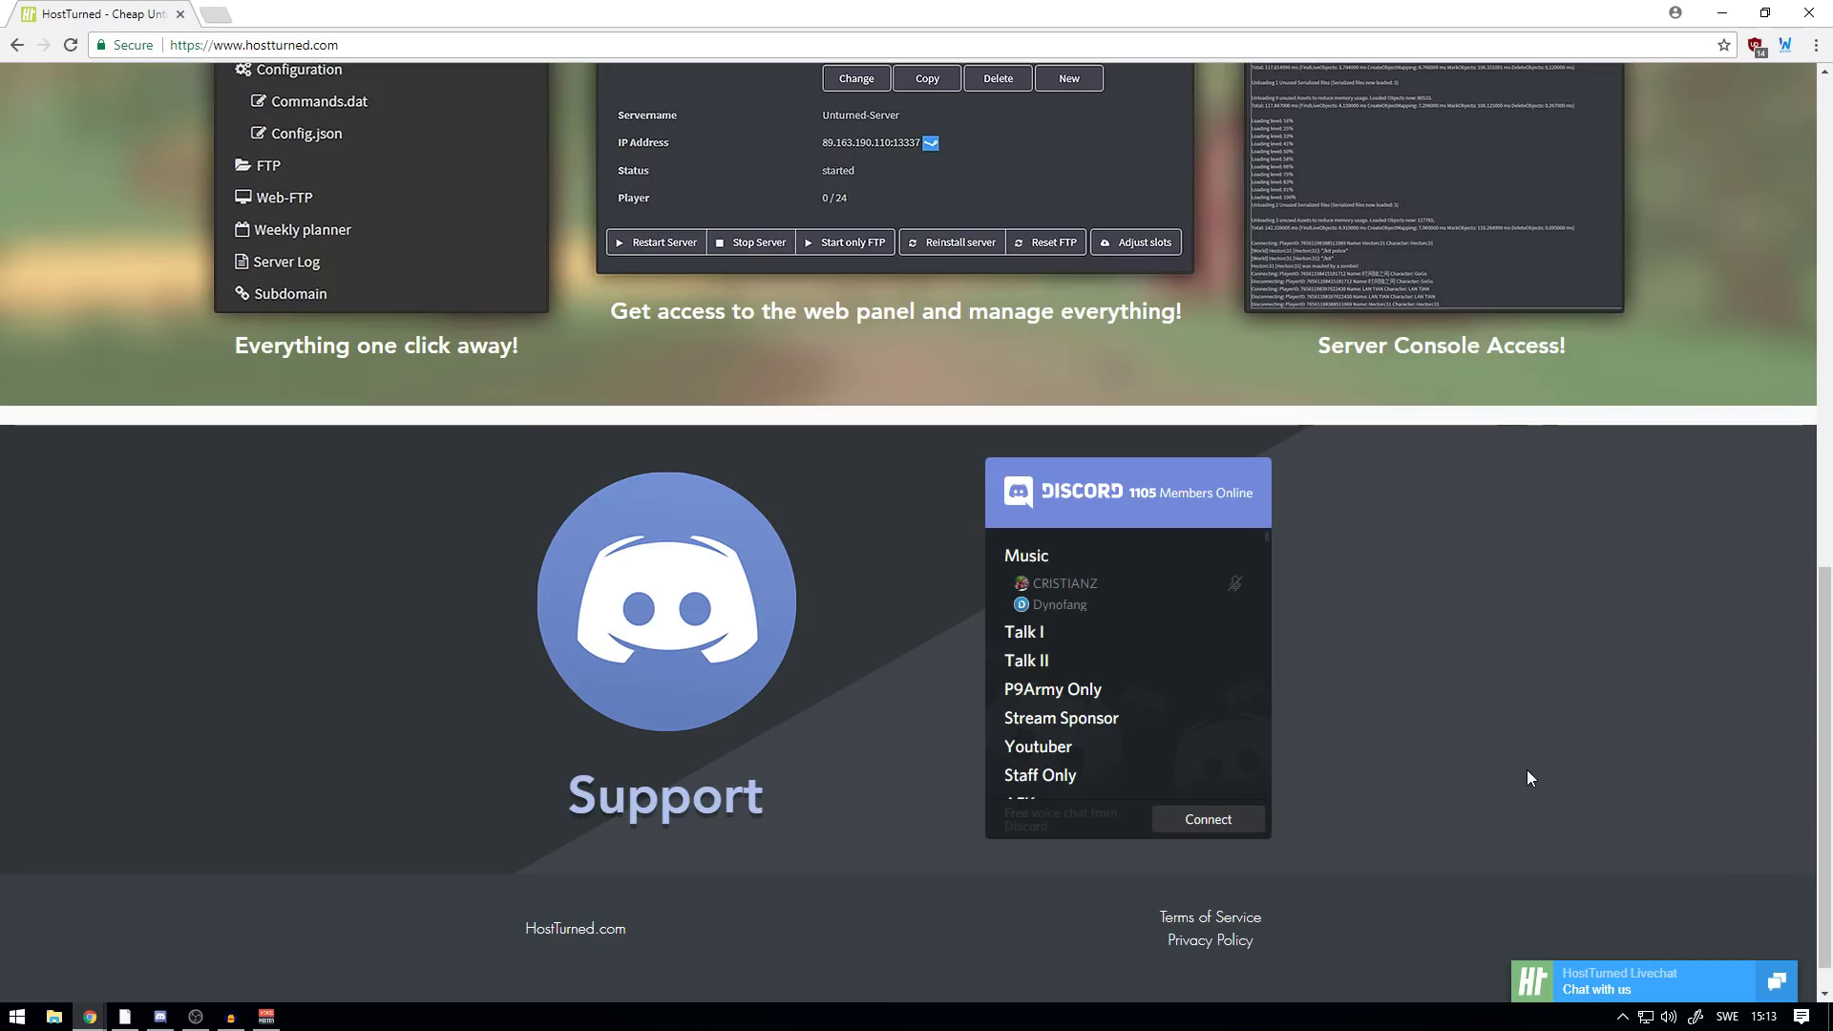
click(1658, 993)
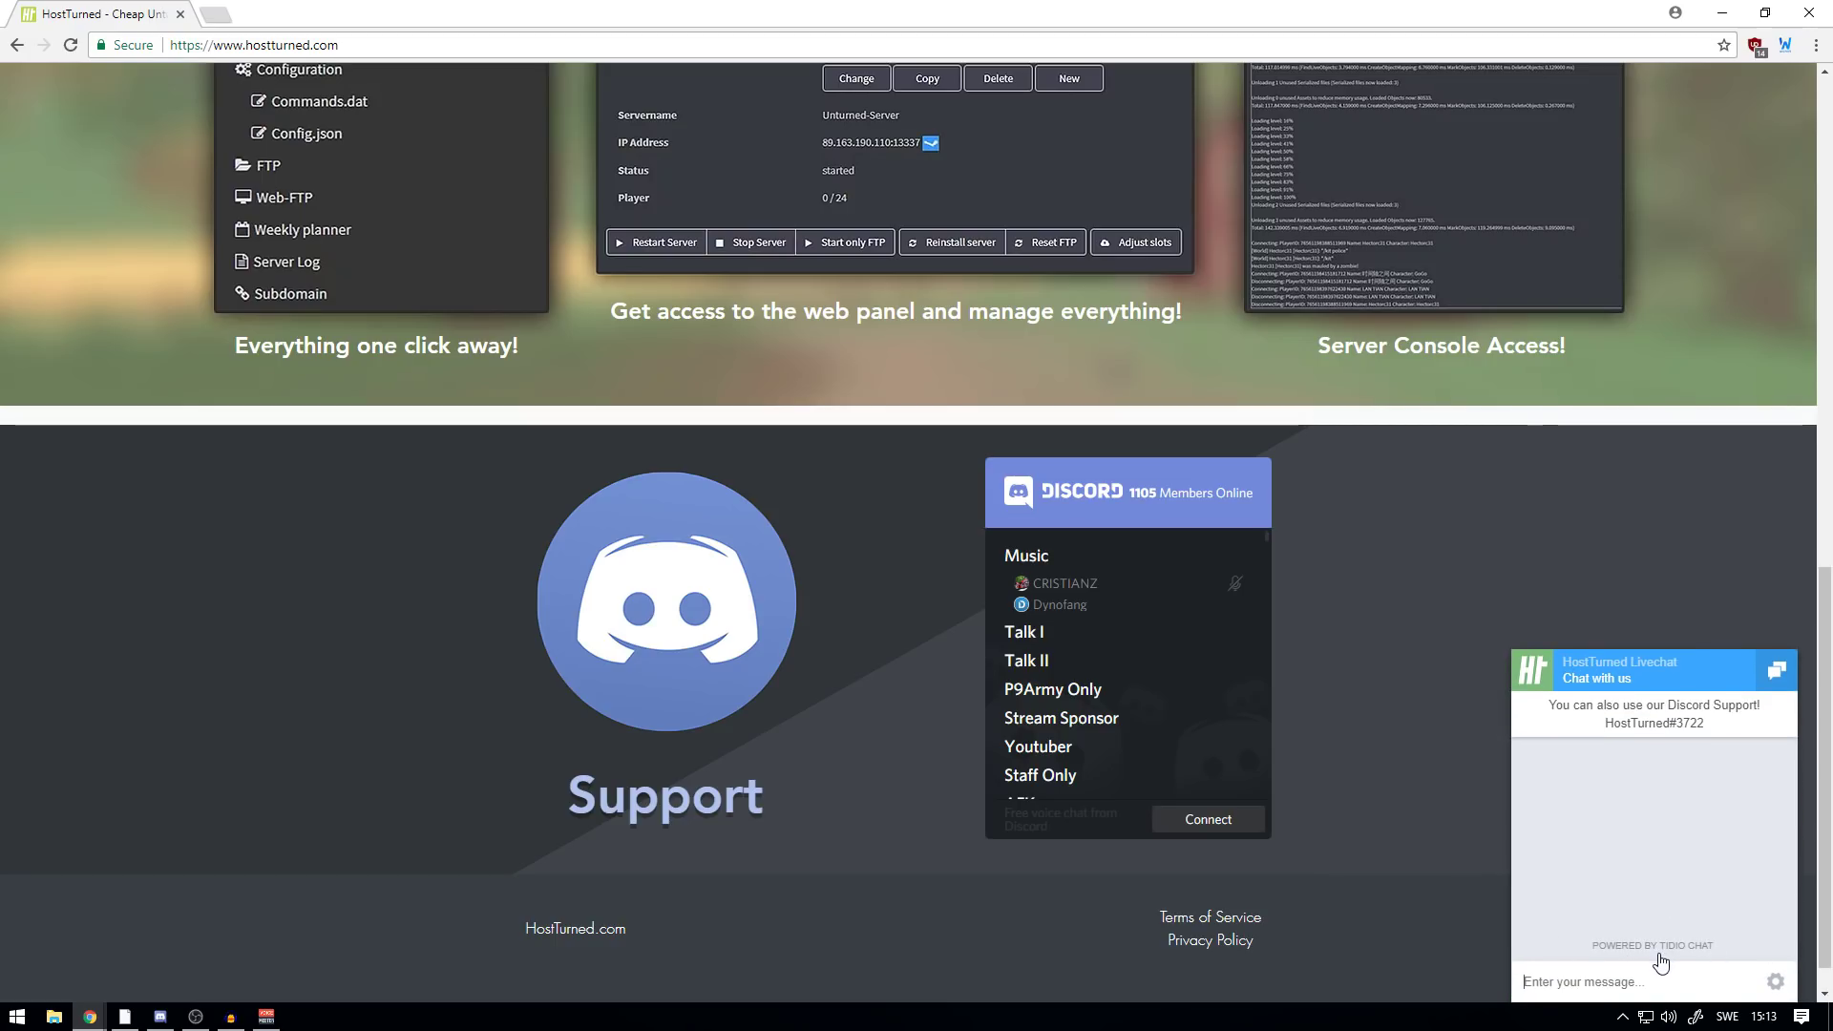
click(1778, 670)
scroll(1340, 439, up, 10)
scroll(1116, 426, up, 1)
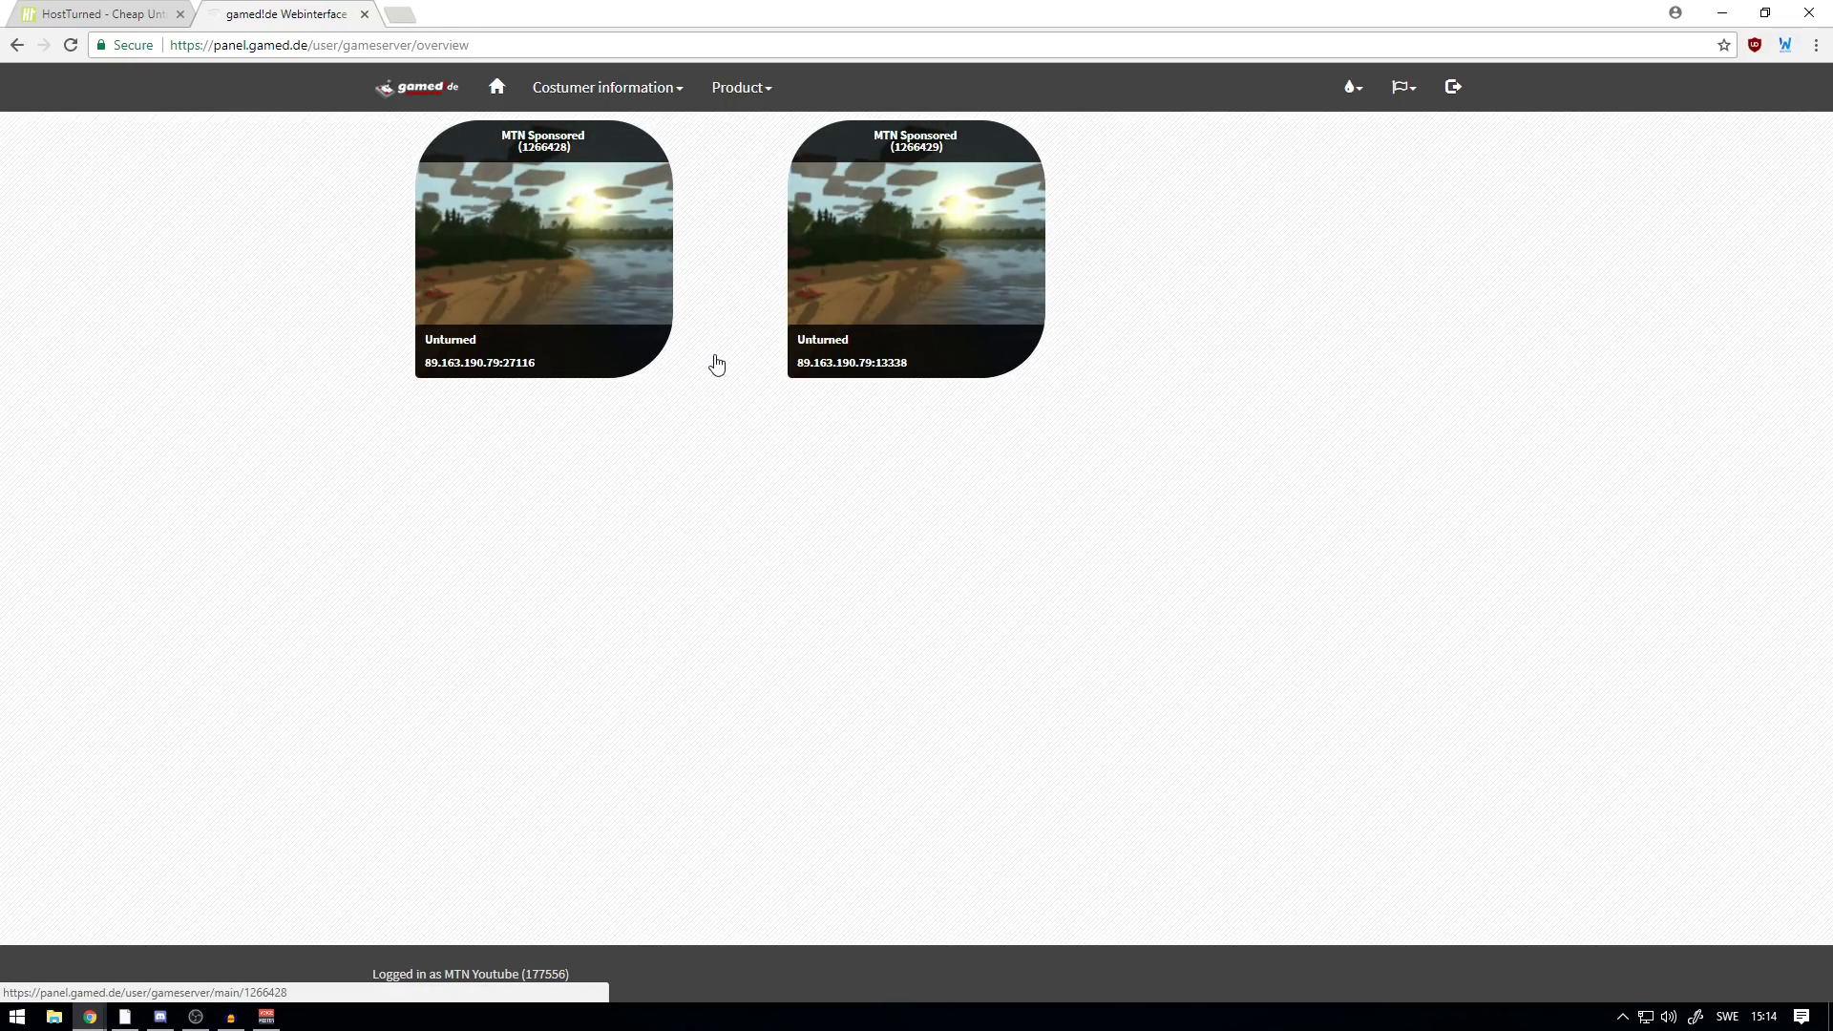
- Open the server's management page and go to its Web-FTP file browser
click(716, 363)
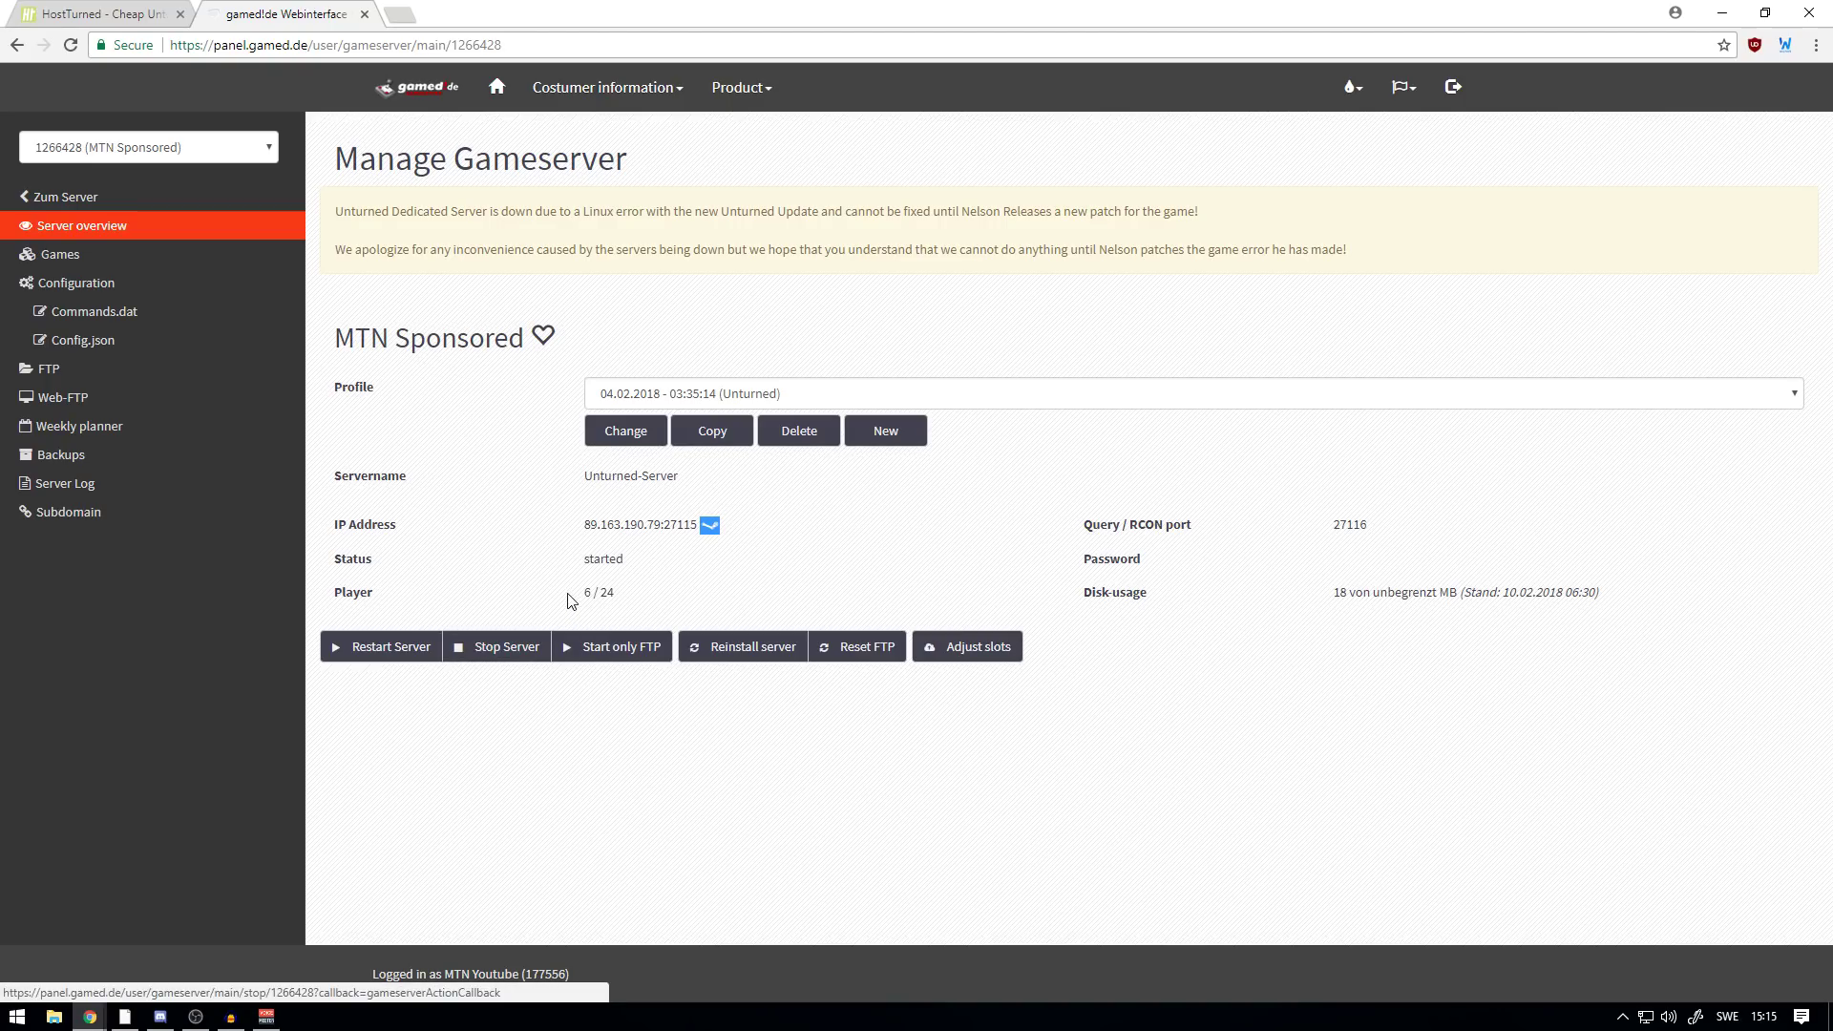
drag(583, 592, 618, 598)
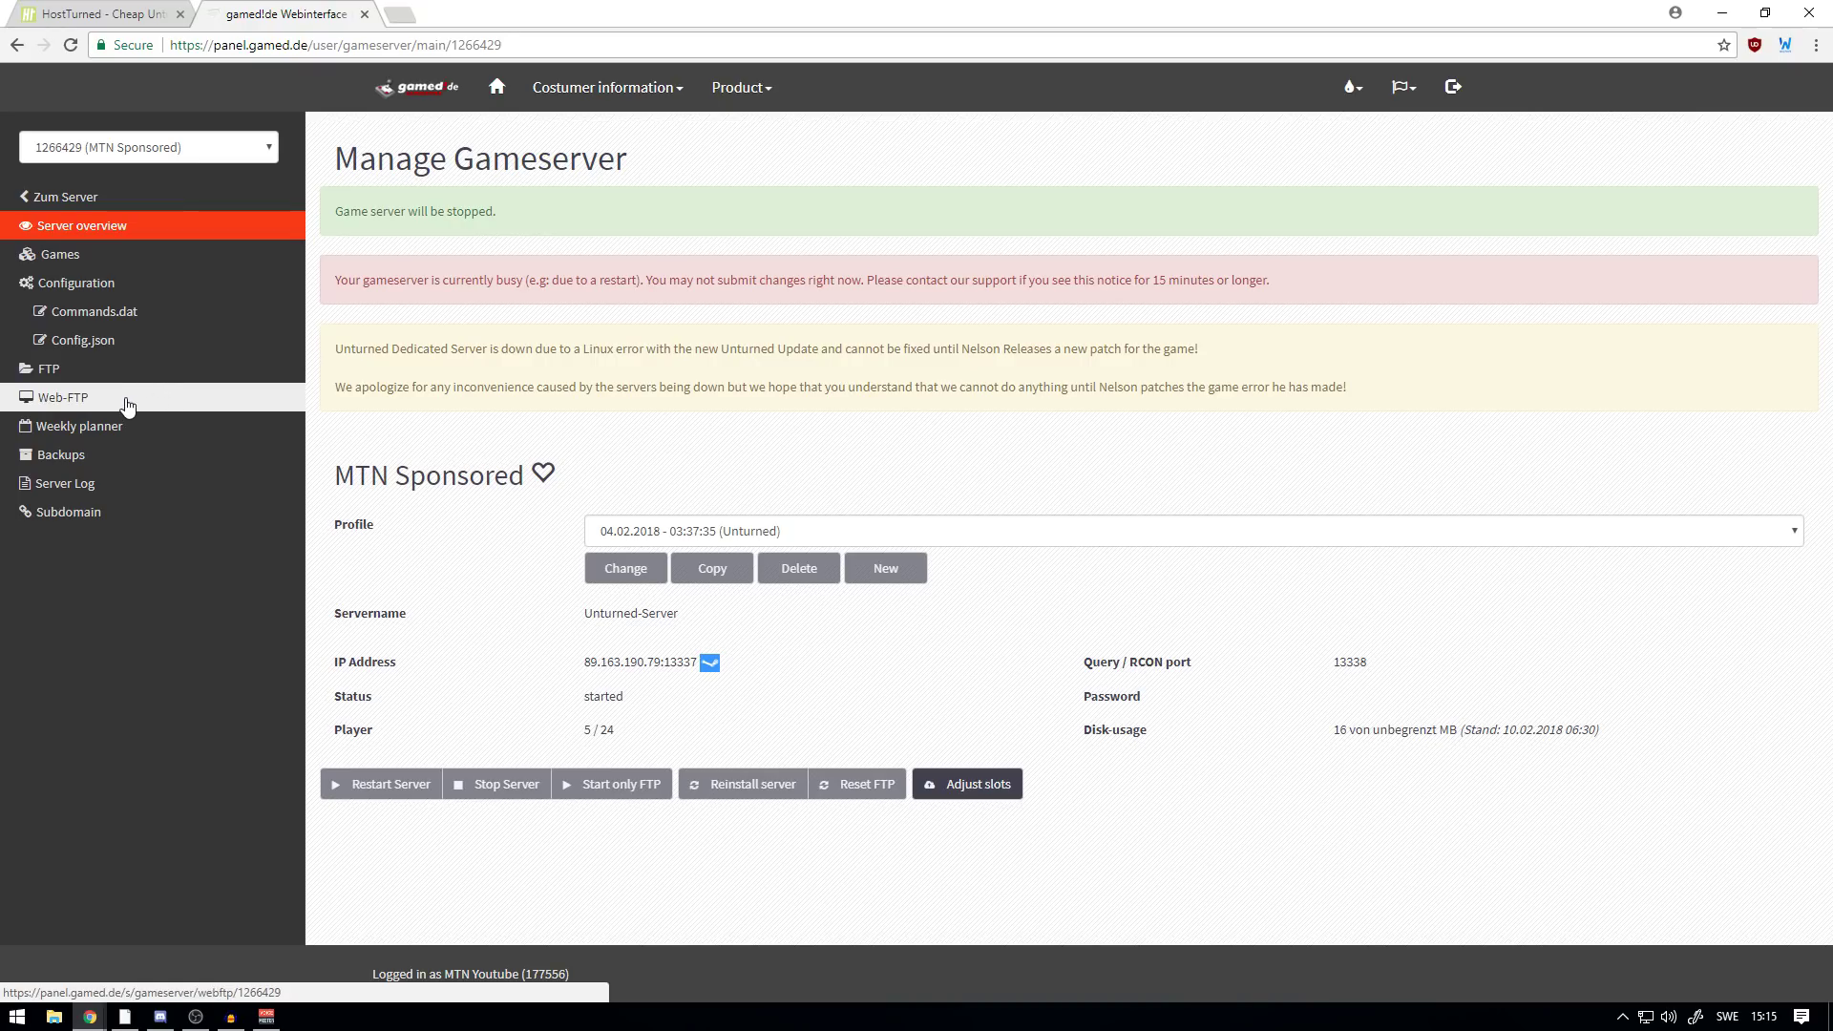
click(120, 407)
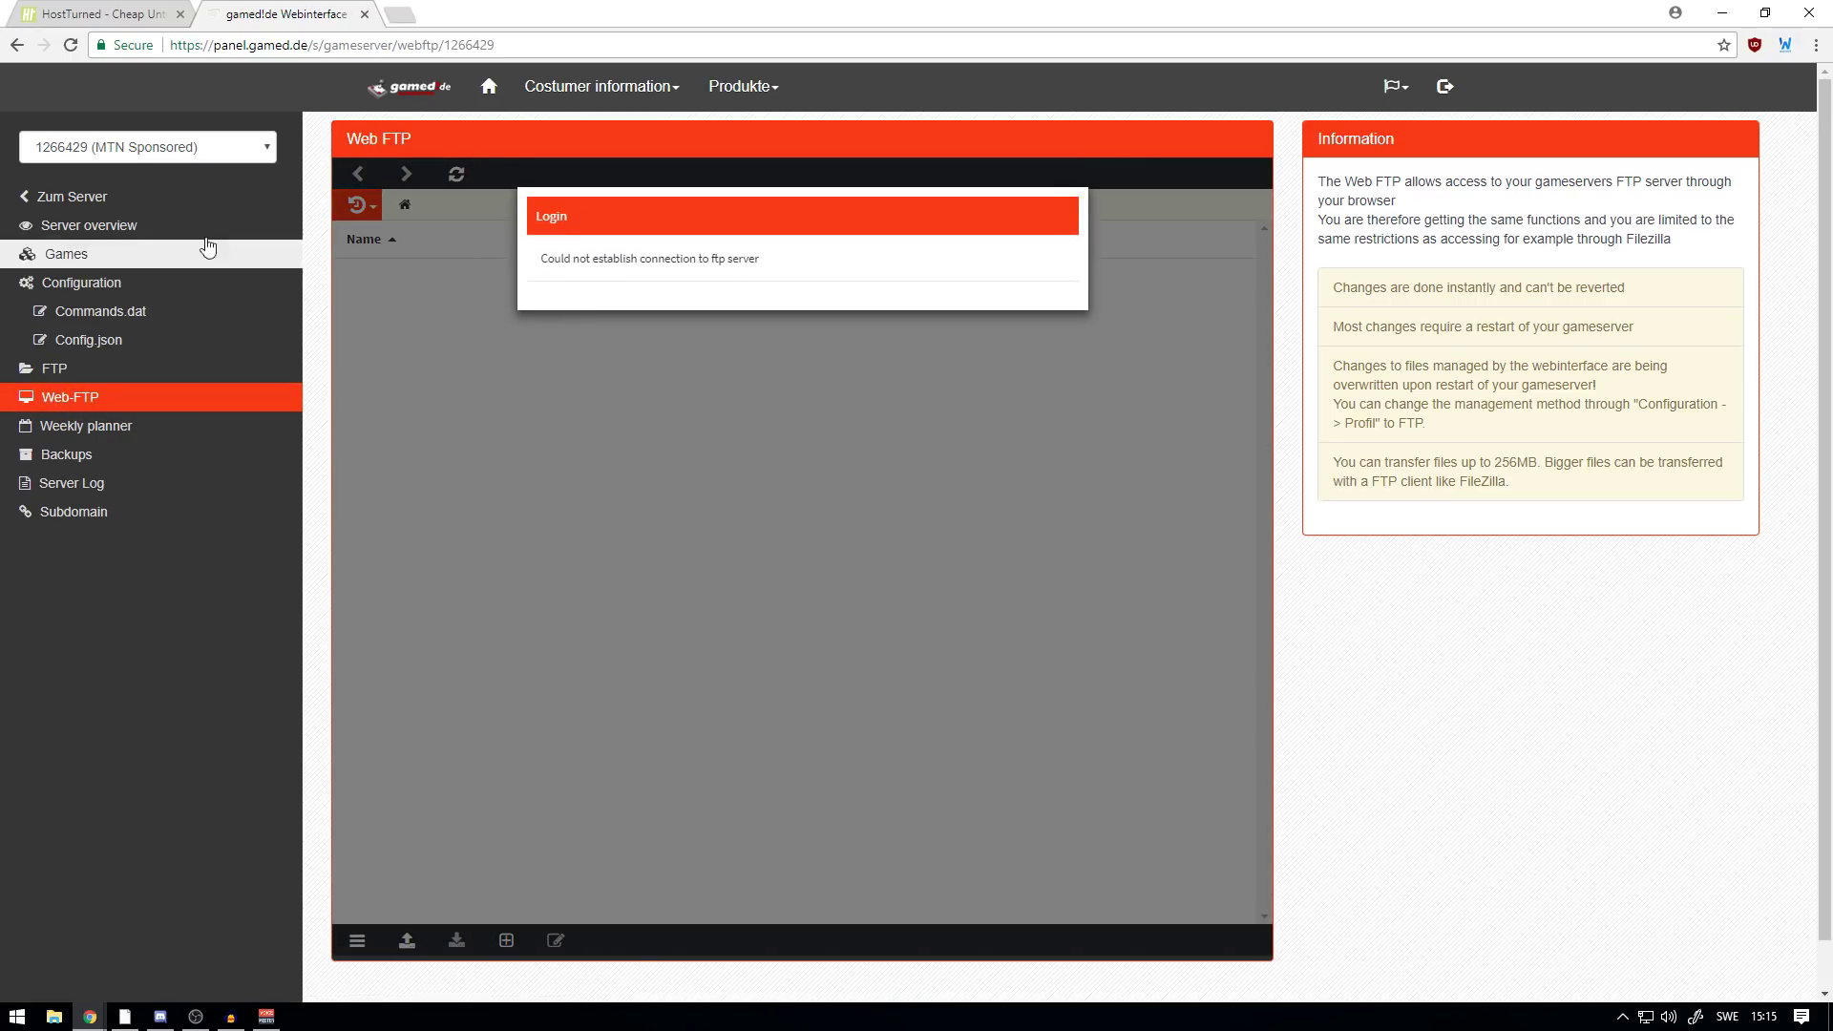
- Stop the game server, then browse Web FTP into the Servers/Server folder
click(88, 229)
click(456, 800)
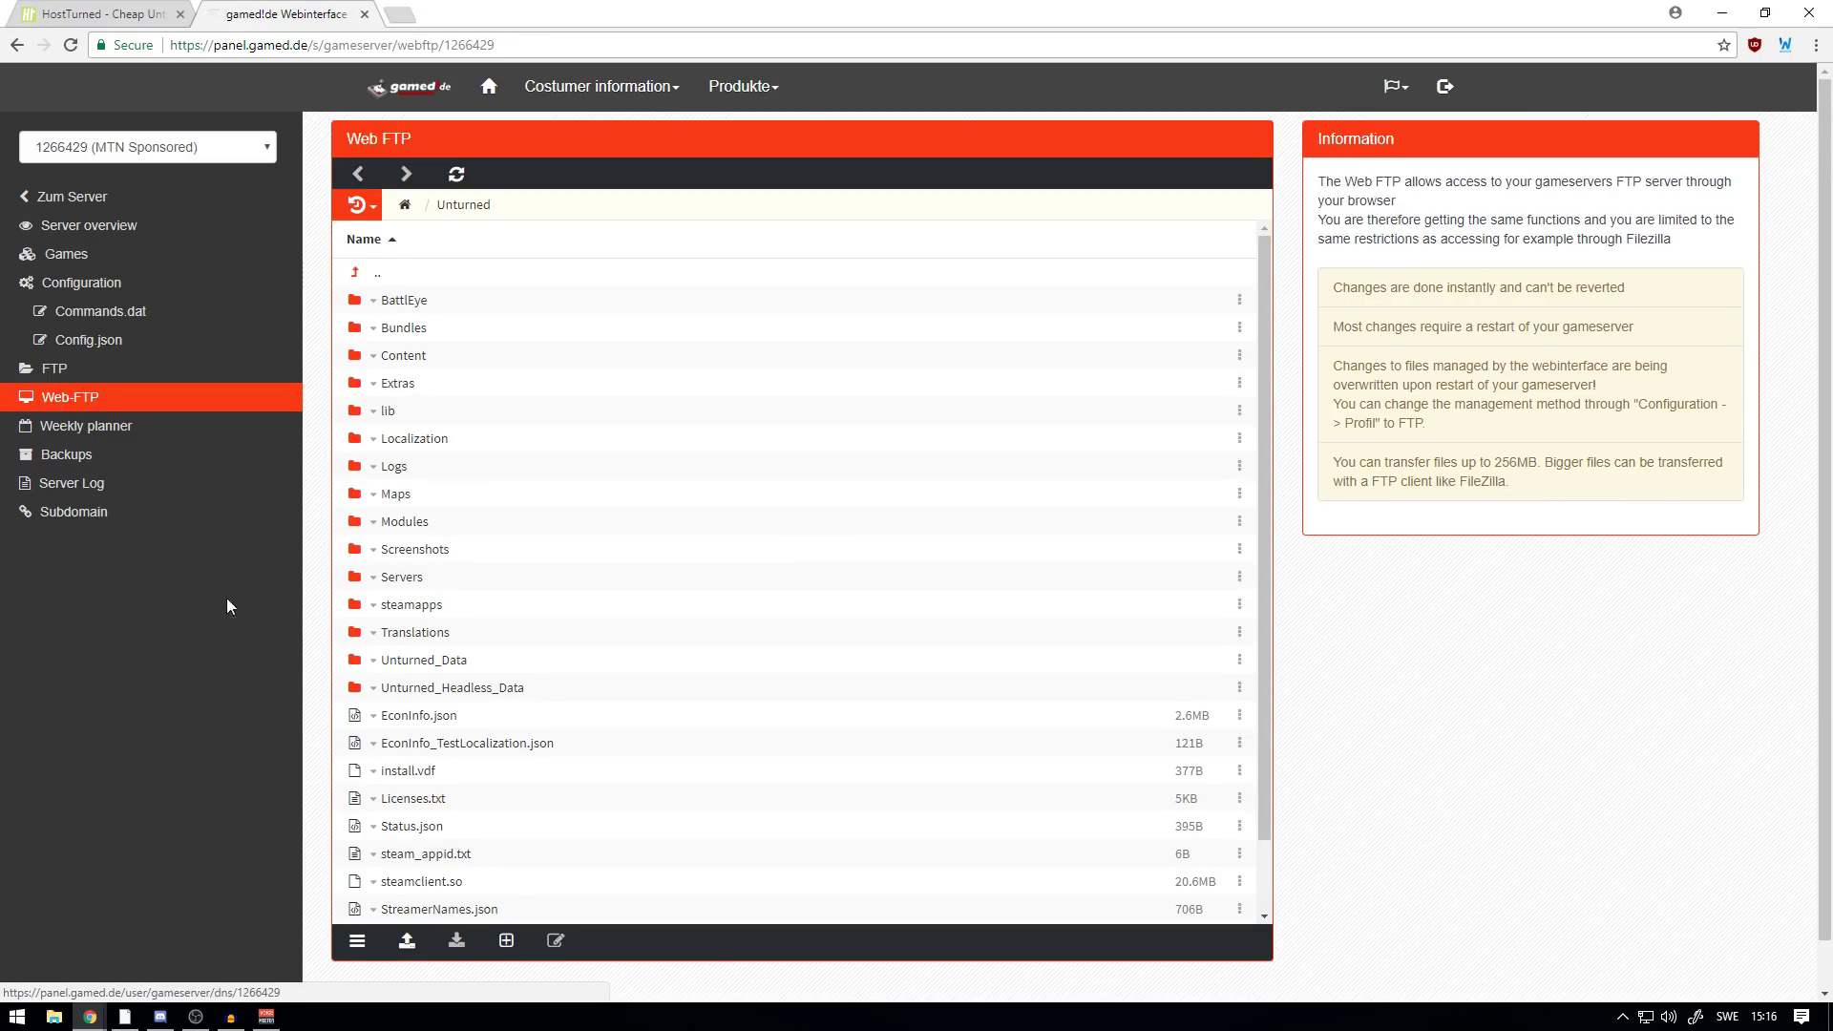
scroll(548, 702, down, 3)
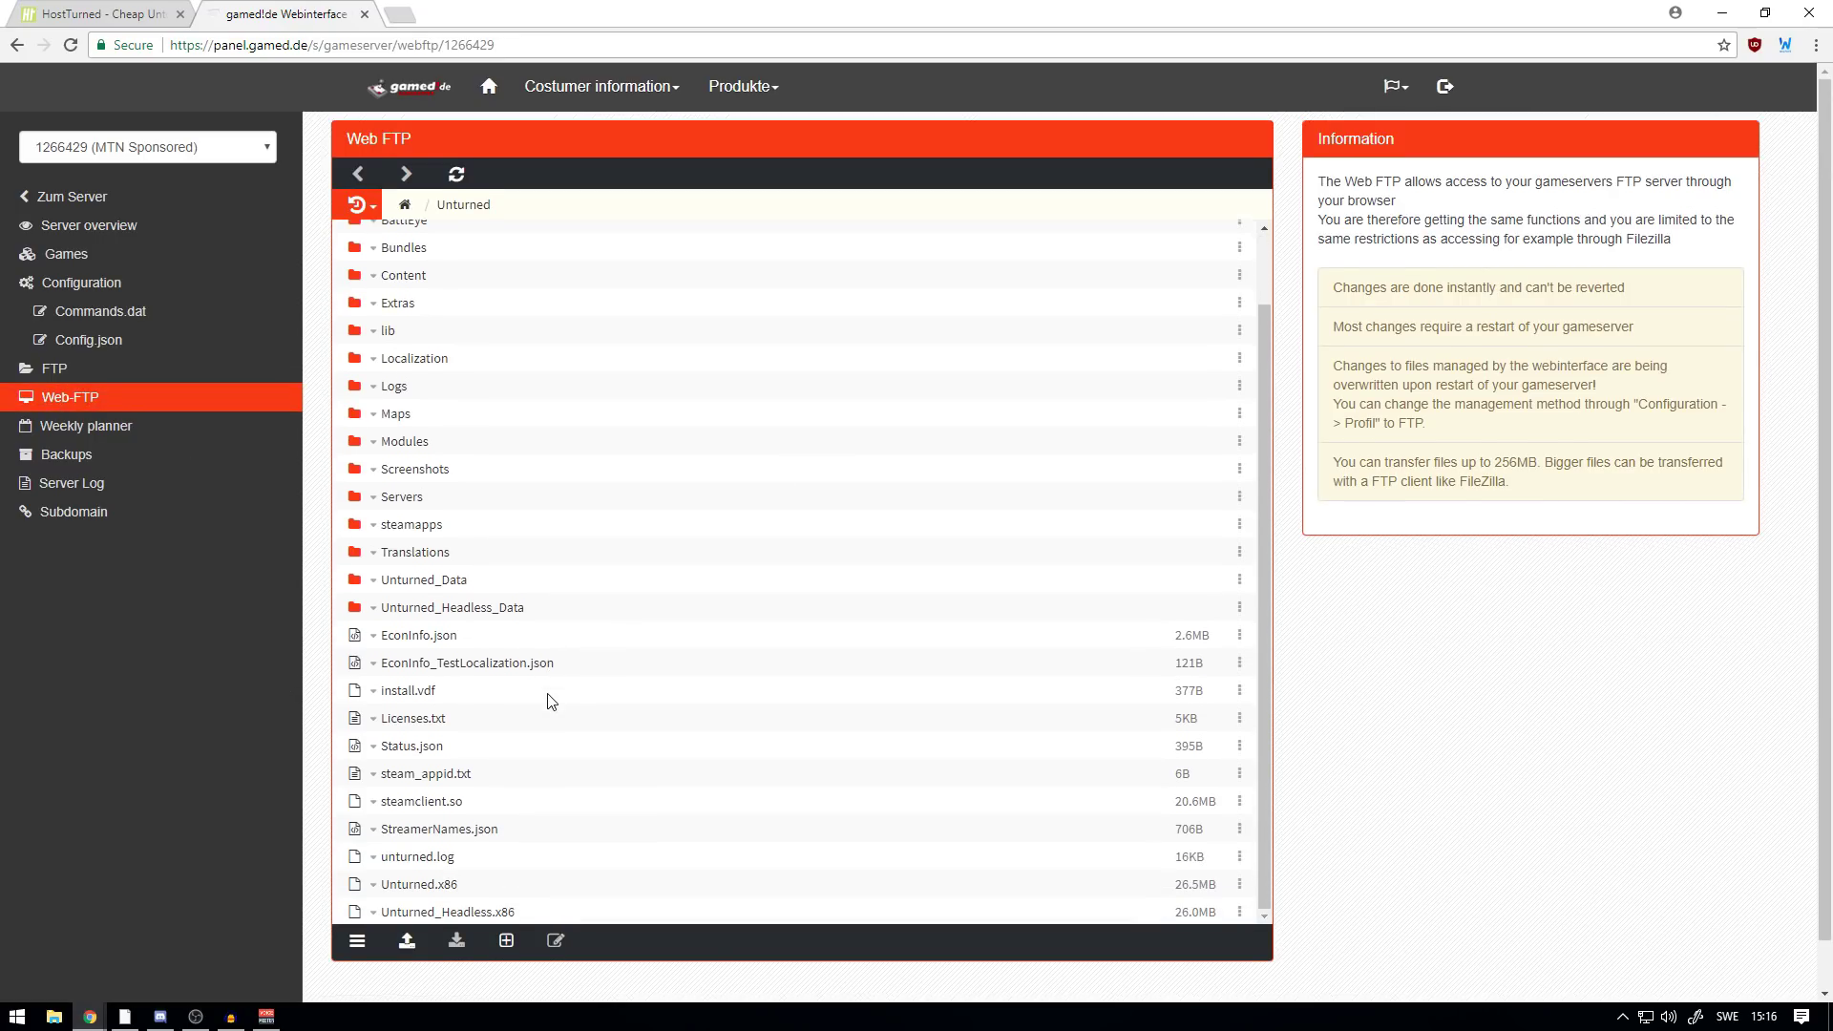
scroll(516, 692, up, 1)
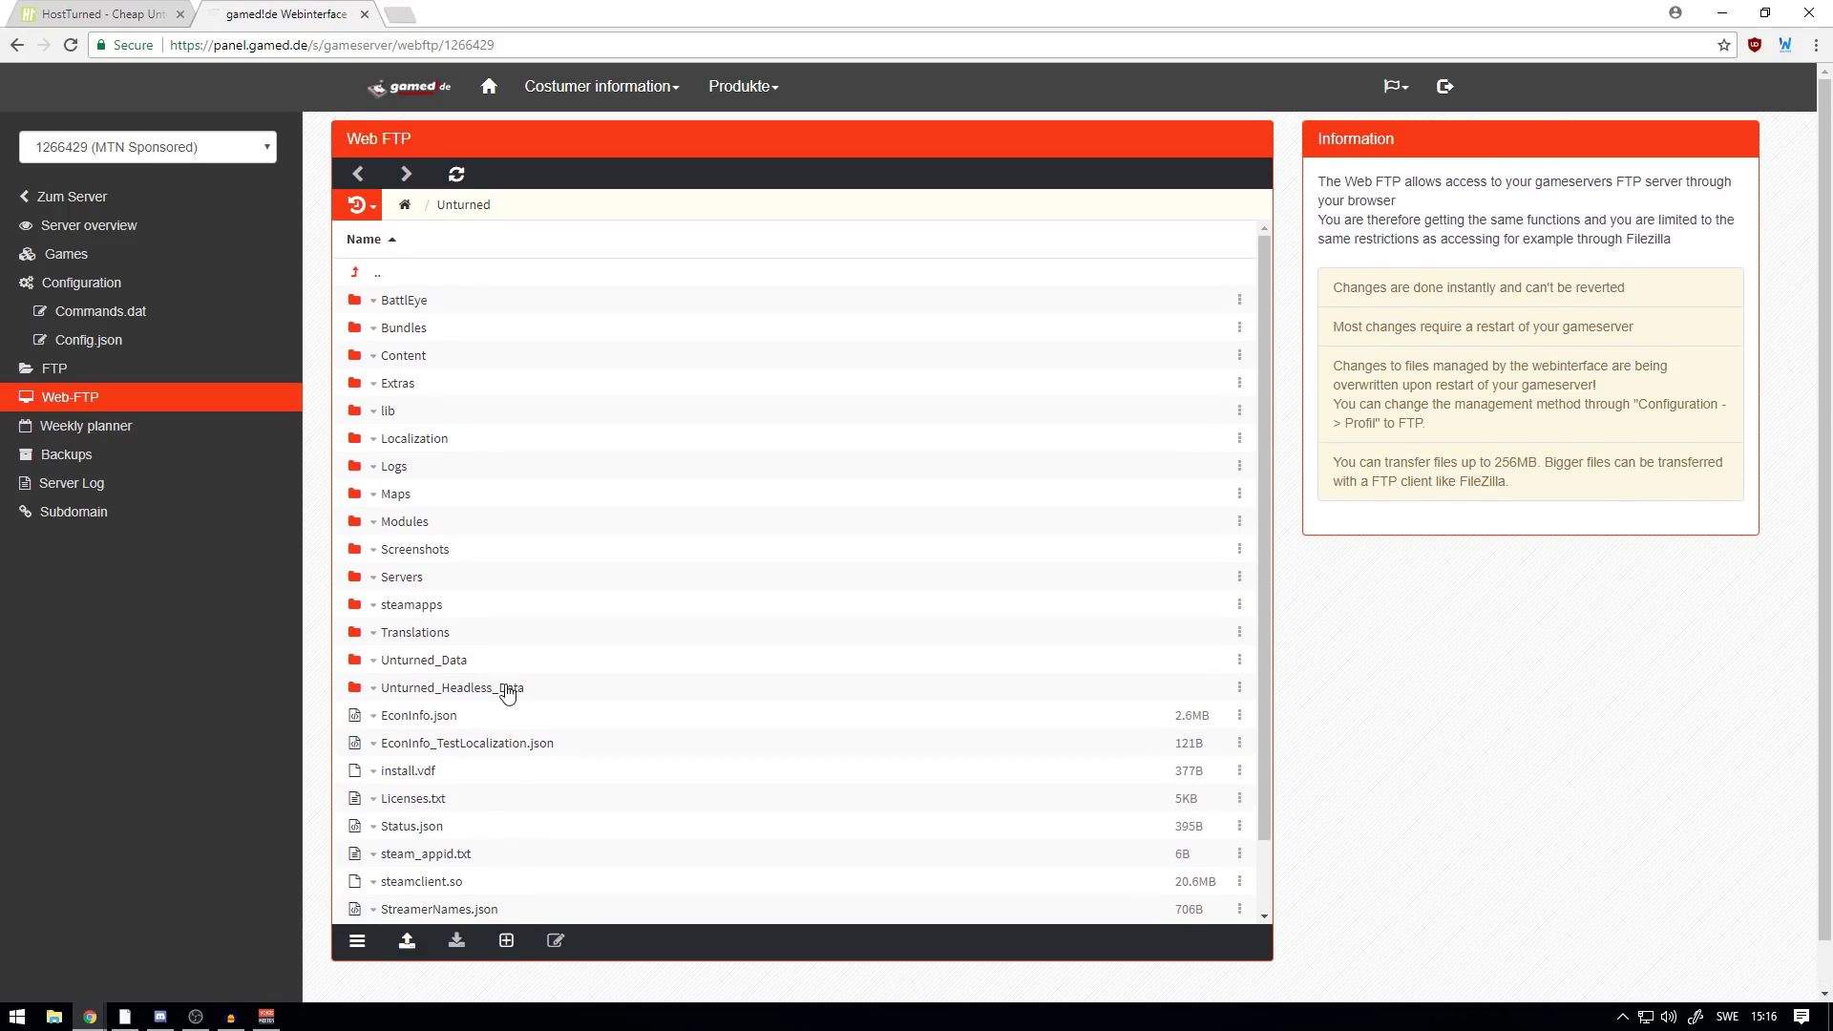
click(391, 577)
click(393, 302)
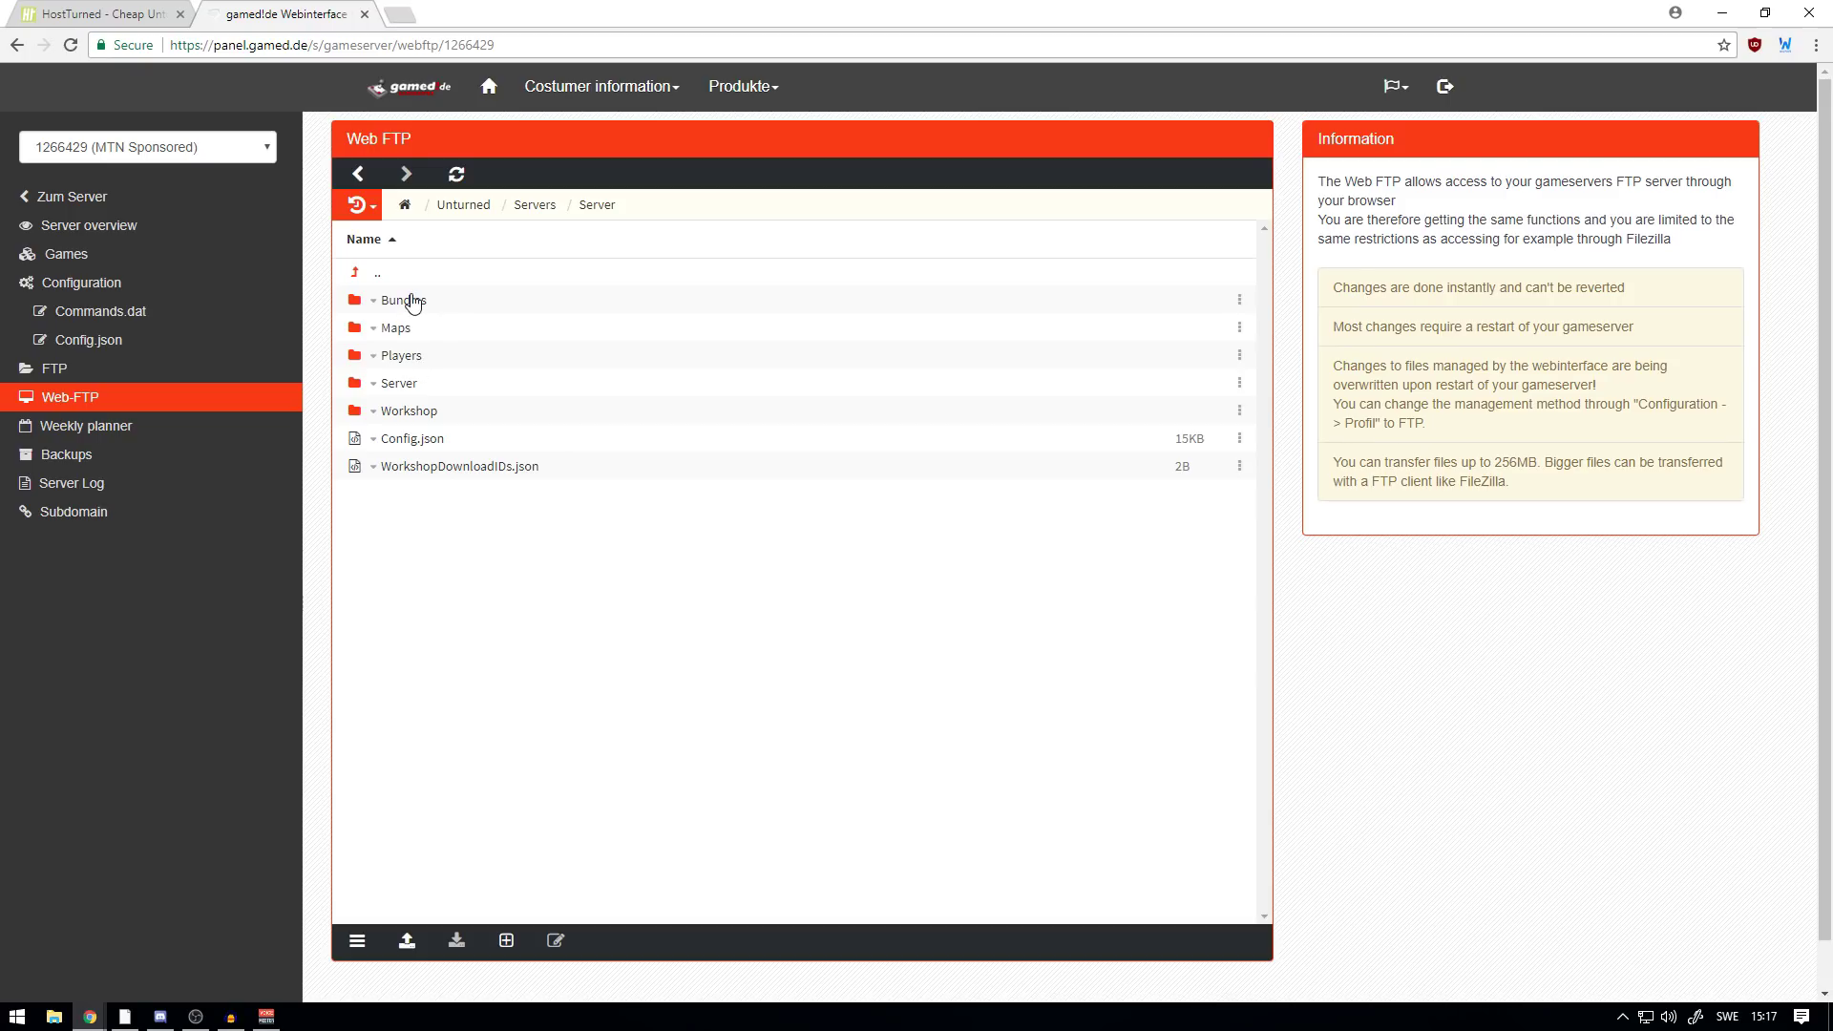
- View Config.json in the editor, close it unchanged, then open Workshop/Maps
click(413, 448)
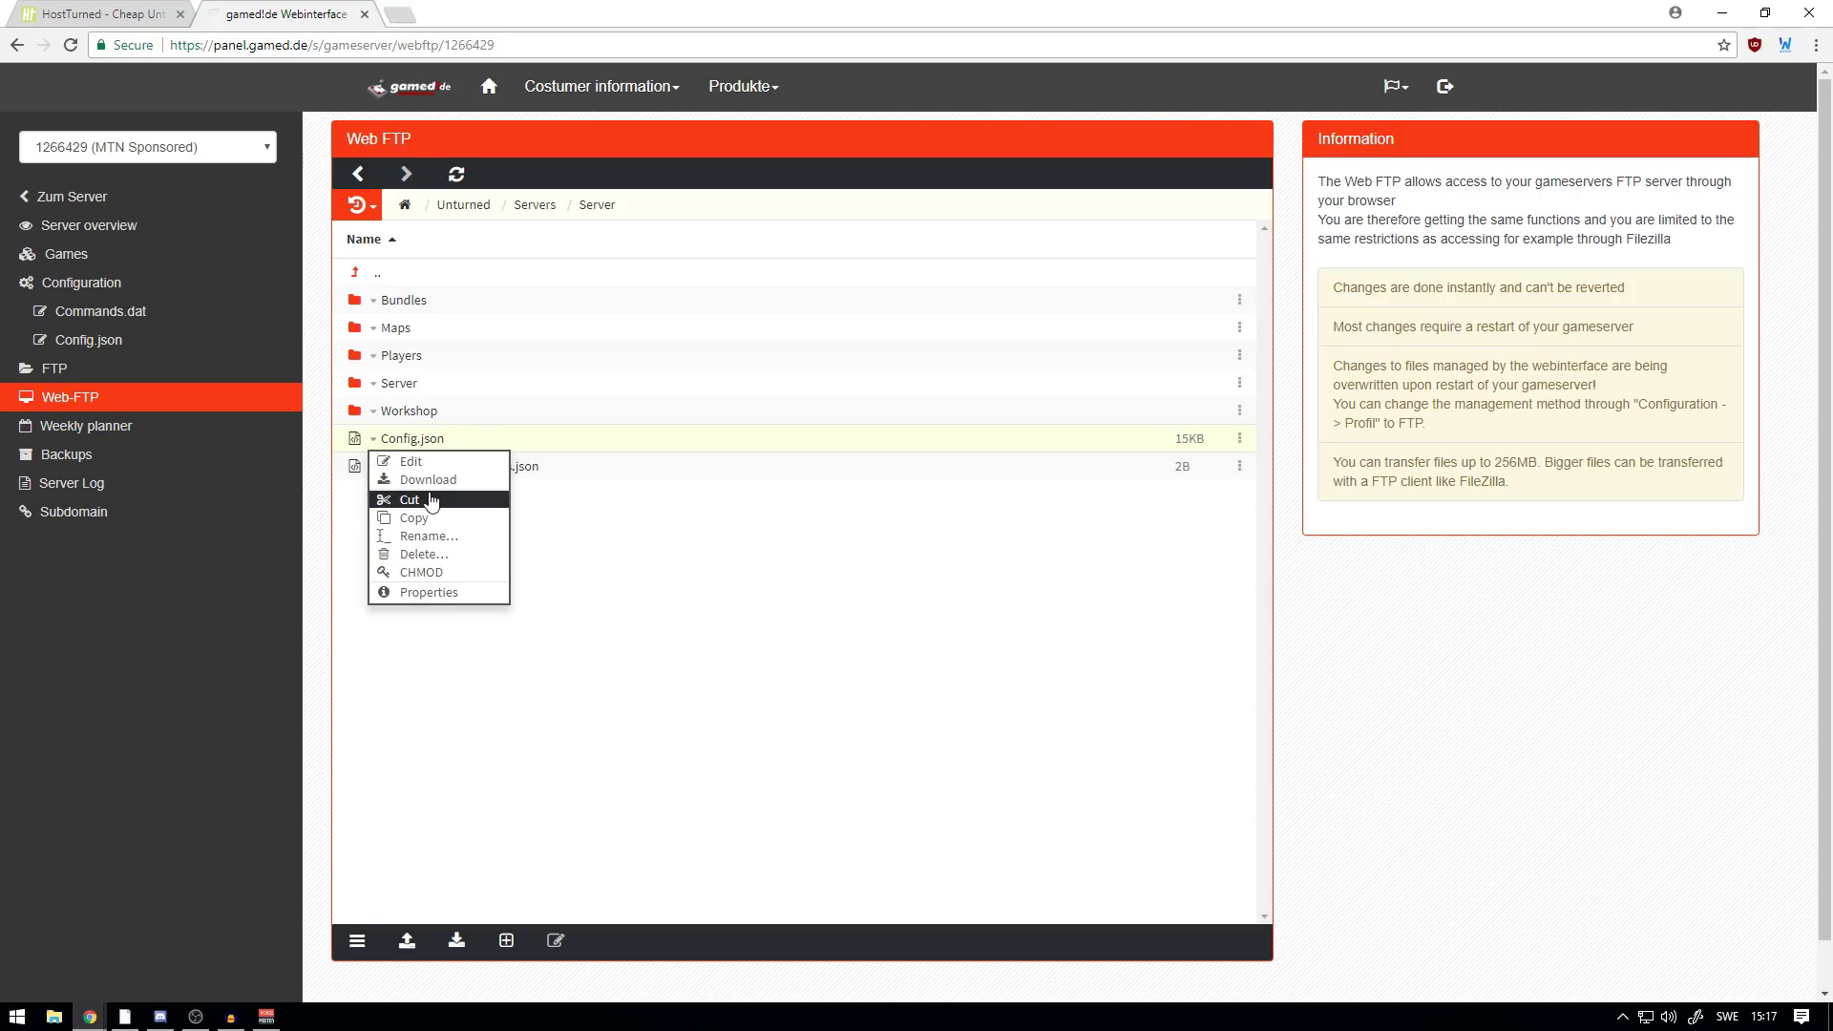
click(420, 467)
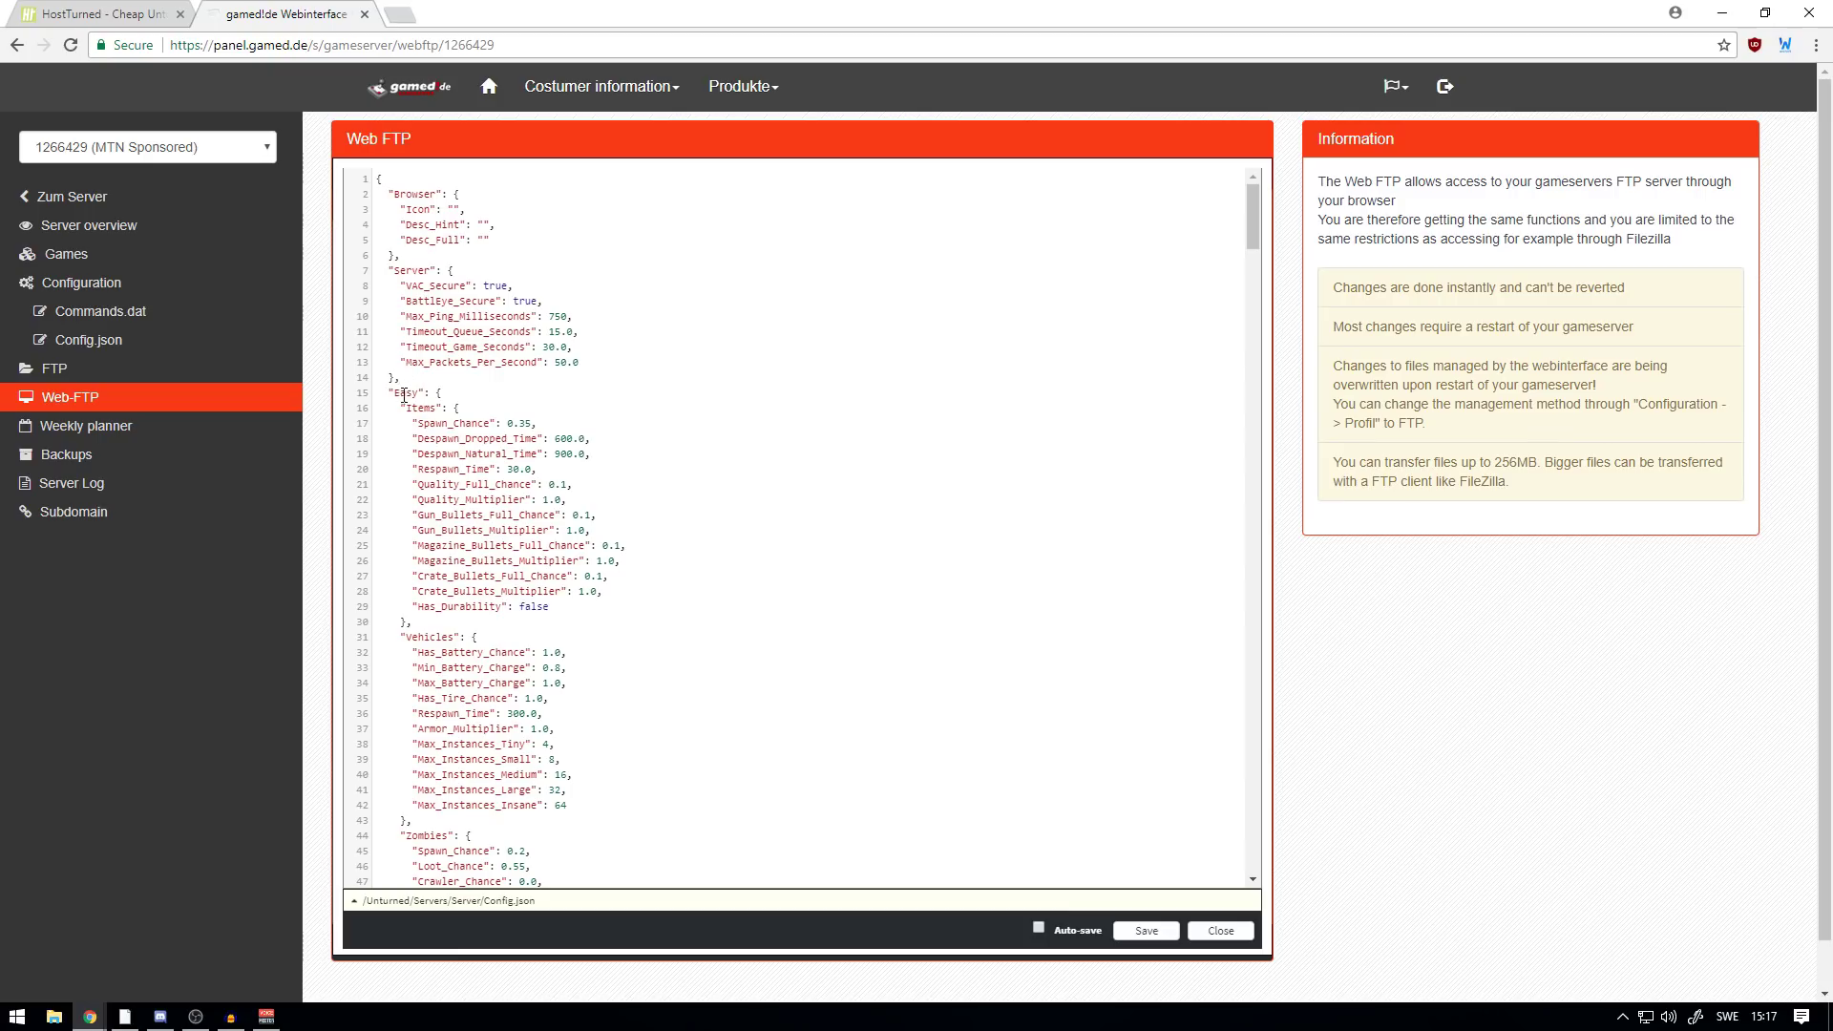
scroll(415, 392, down, 6)
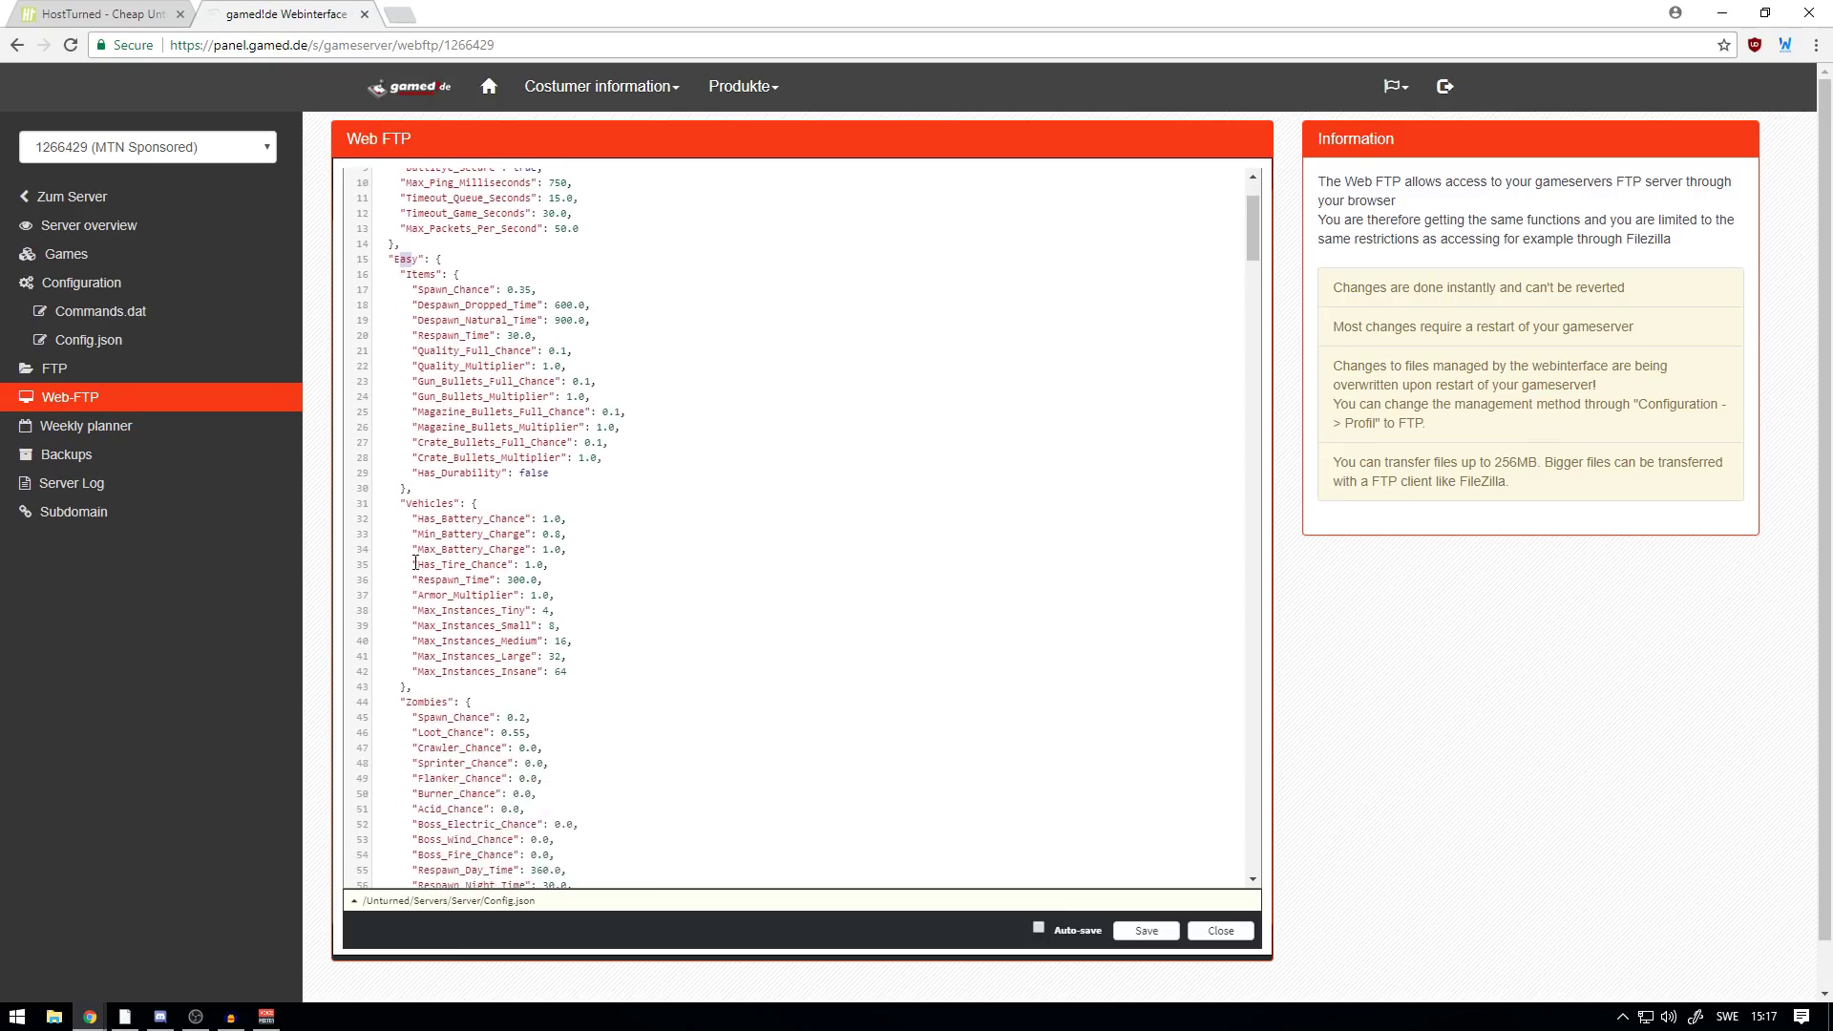
scroll(419, 614, down, 3)
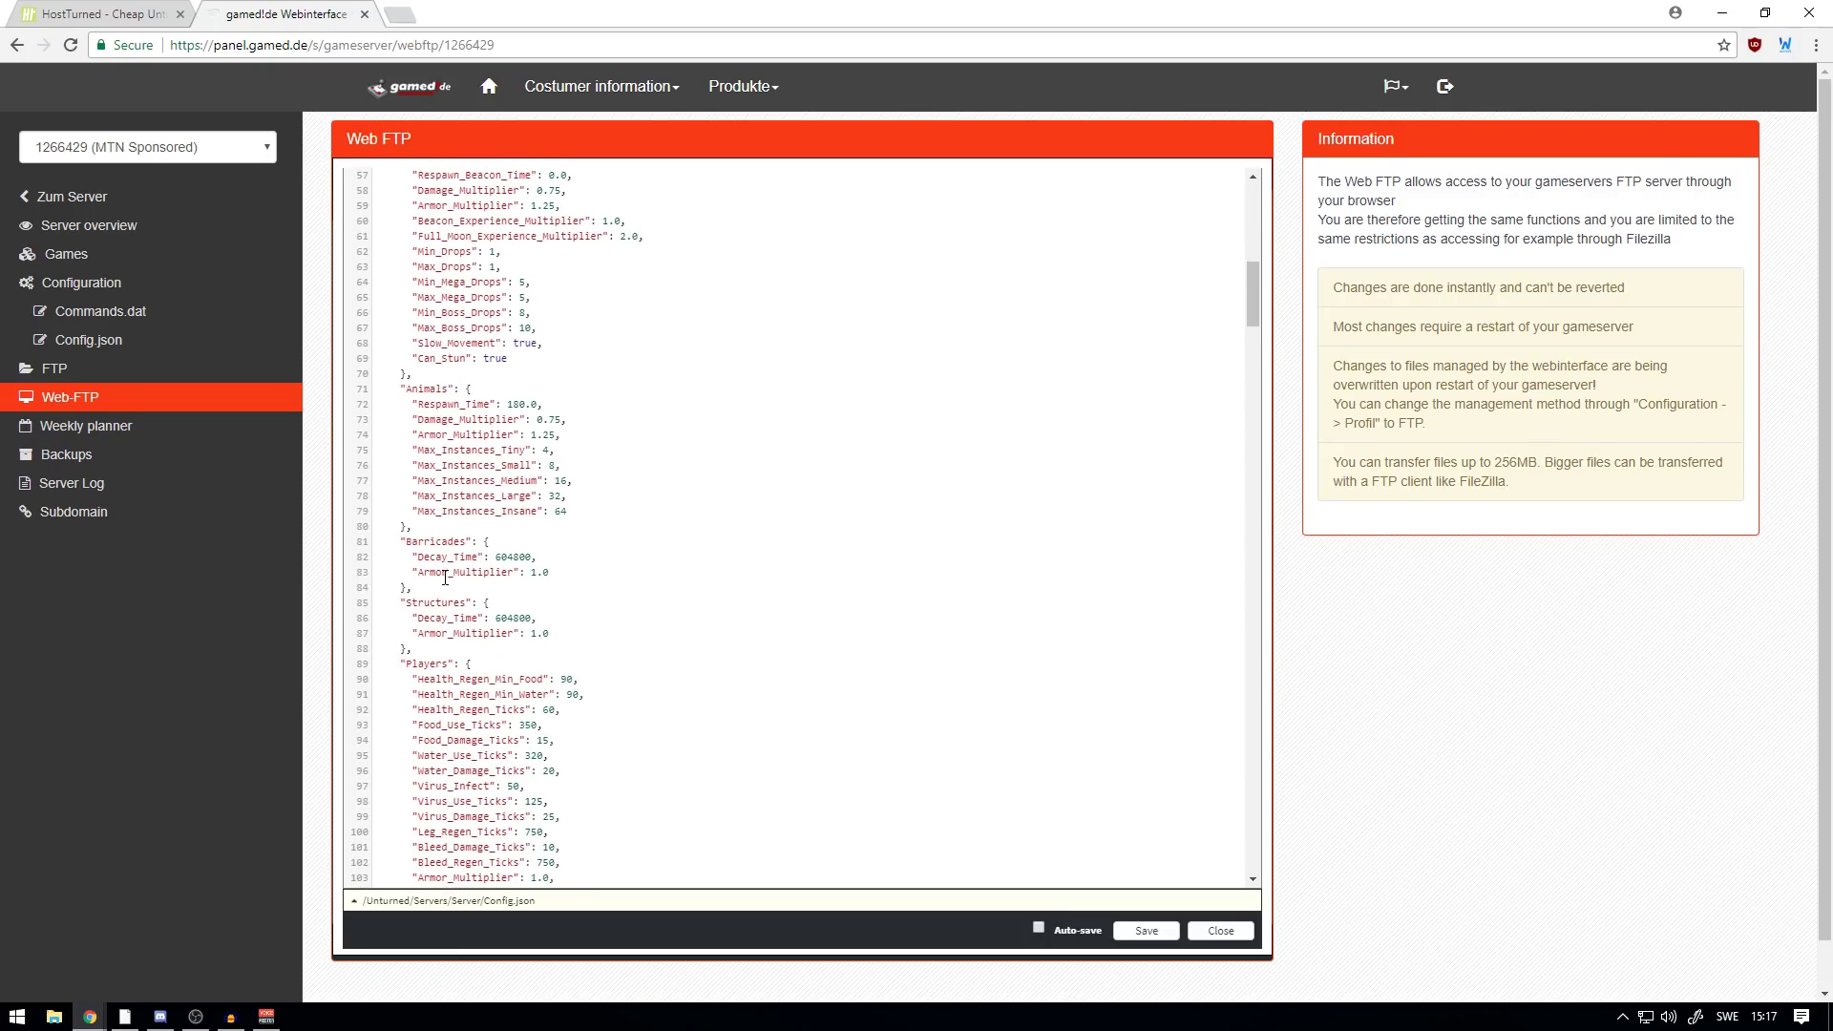
scroll(445, 578, down, 4)
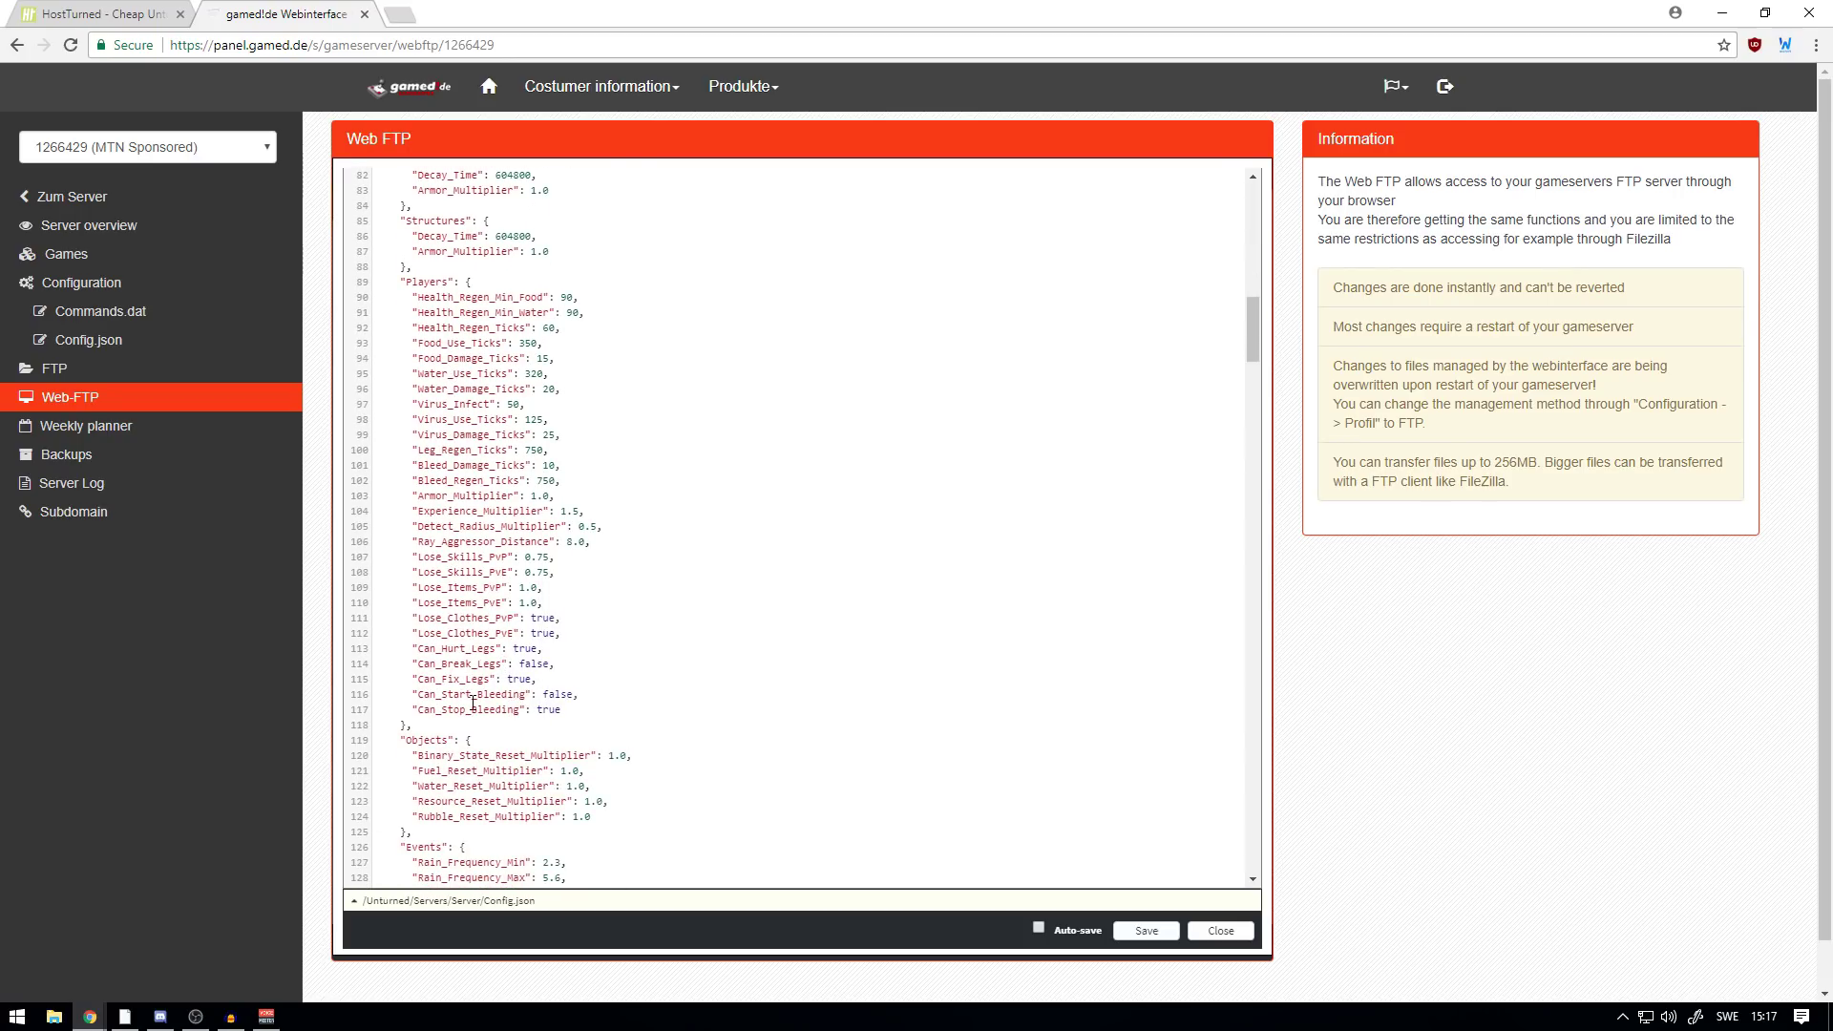
double_click(555, 694)
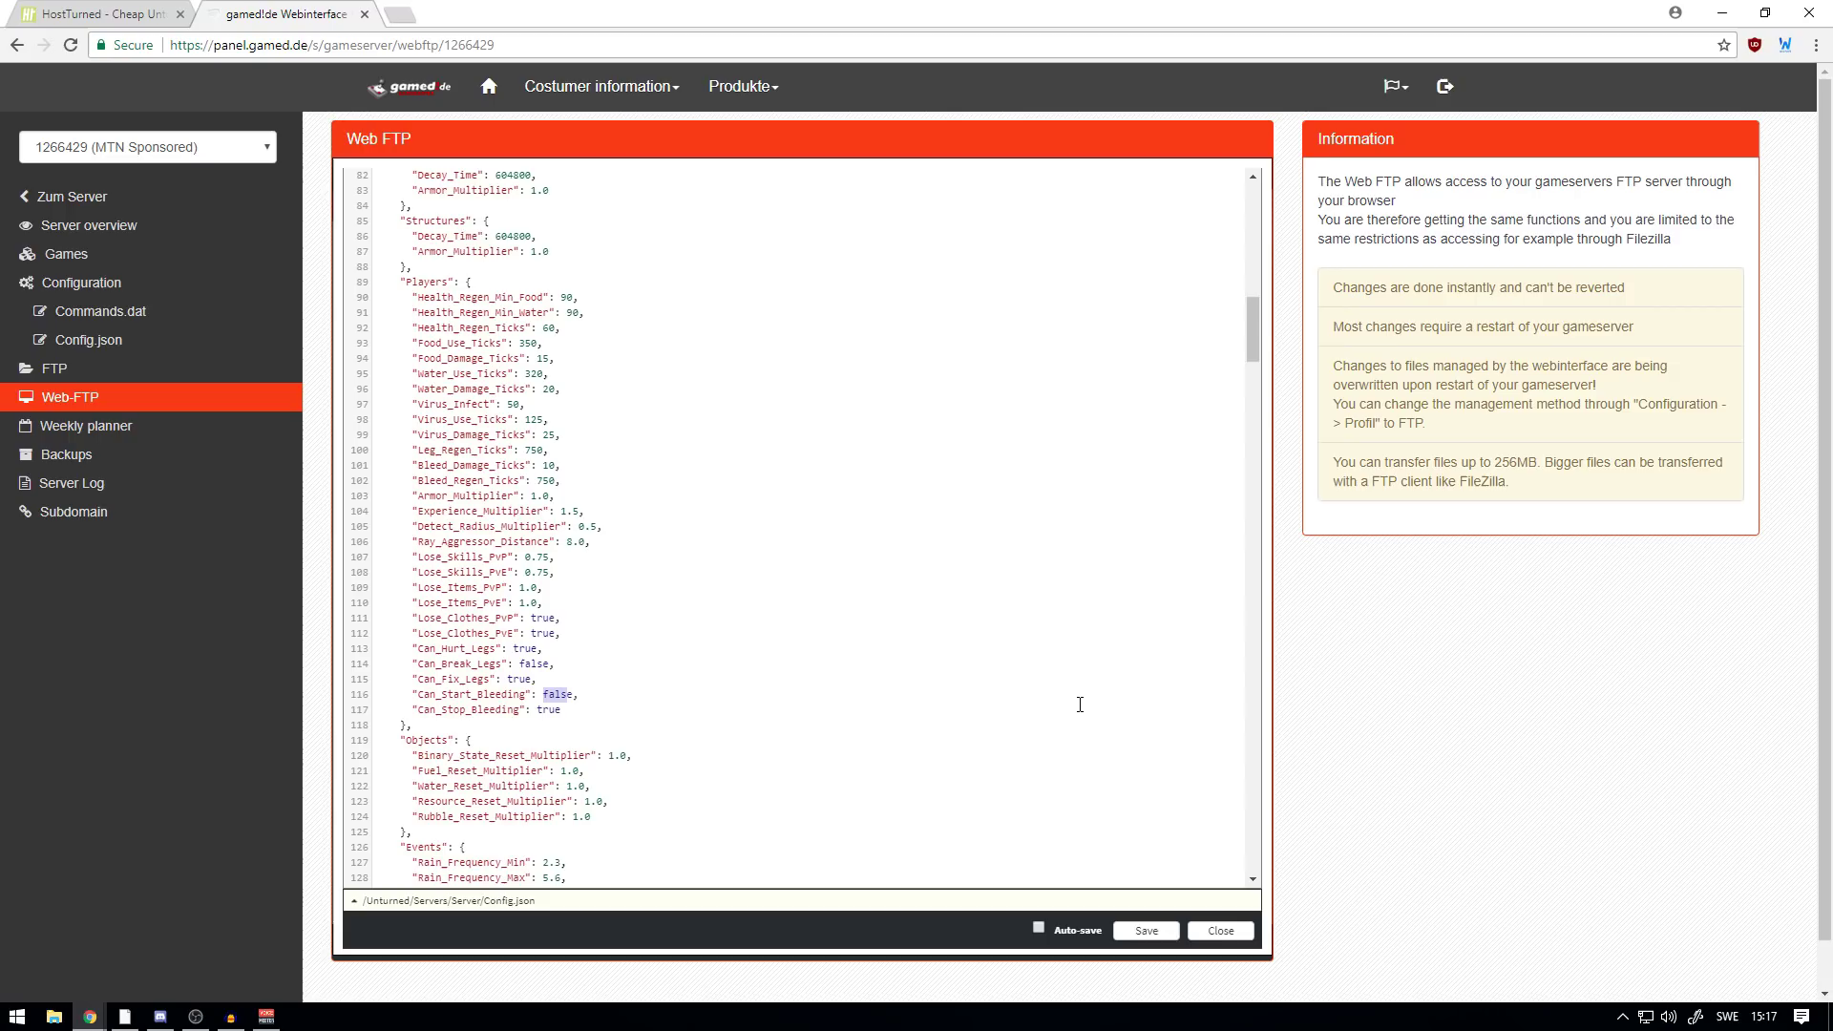
click(1222, 931)
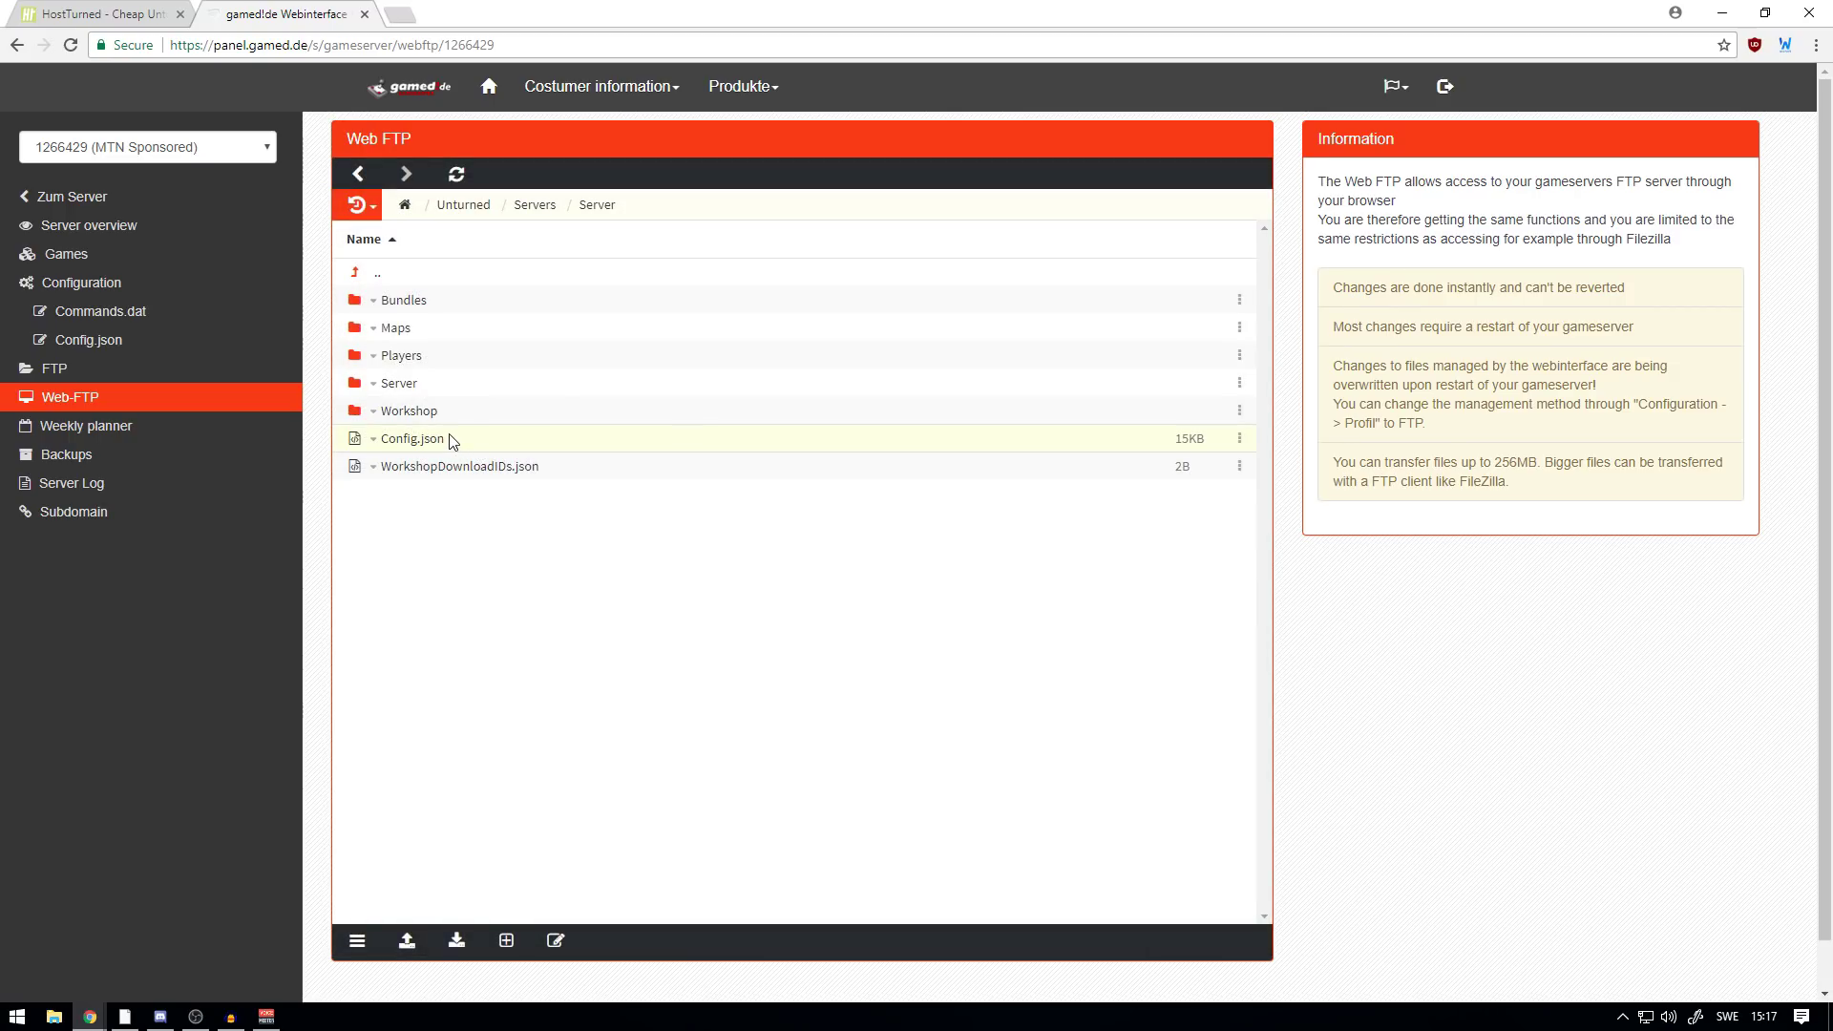
click(393, 412)
click(392, 330)
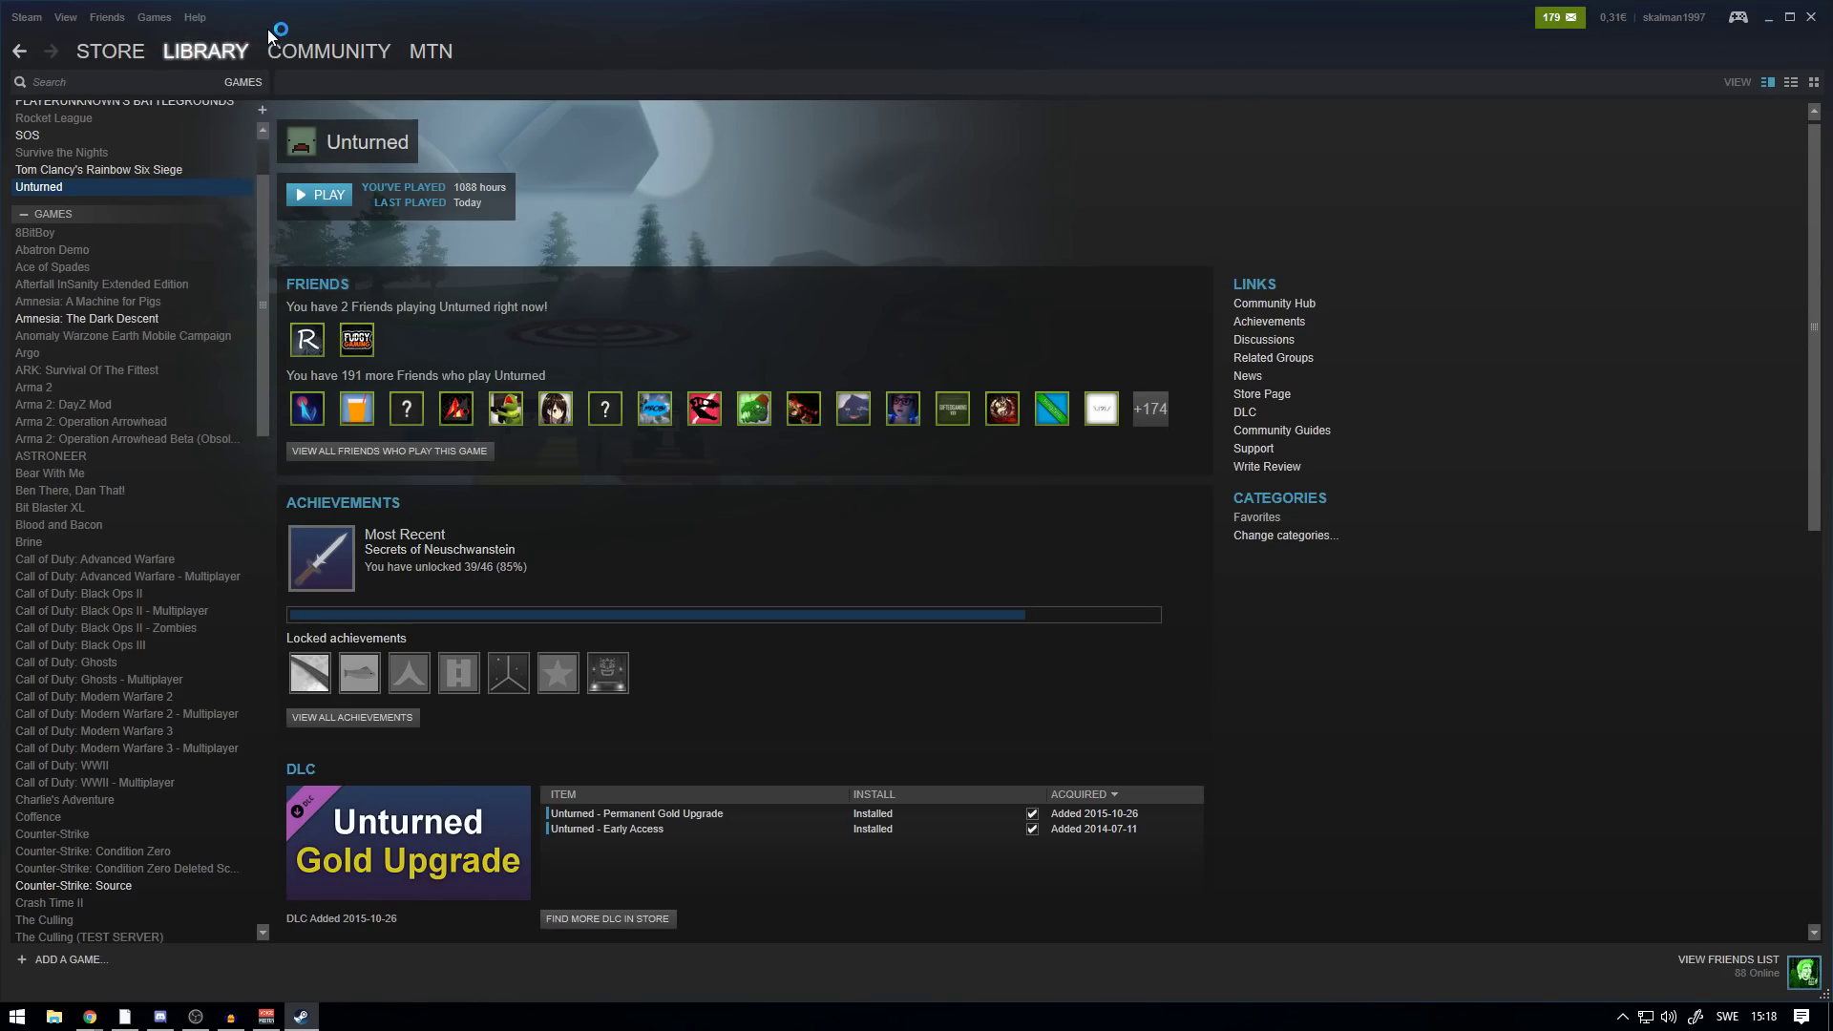
- Search the Workshop for Unturned maps and subscribe to Bunker TDM
mouse_move(282, 50)
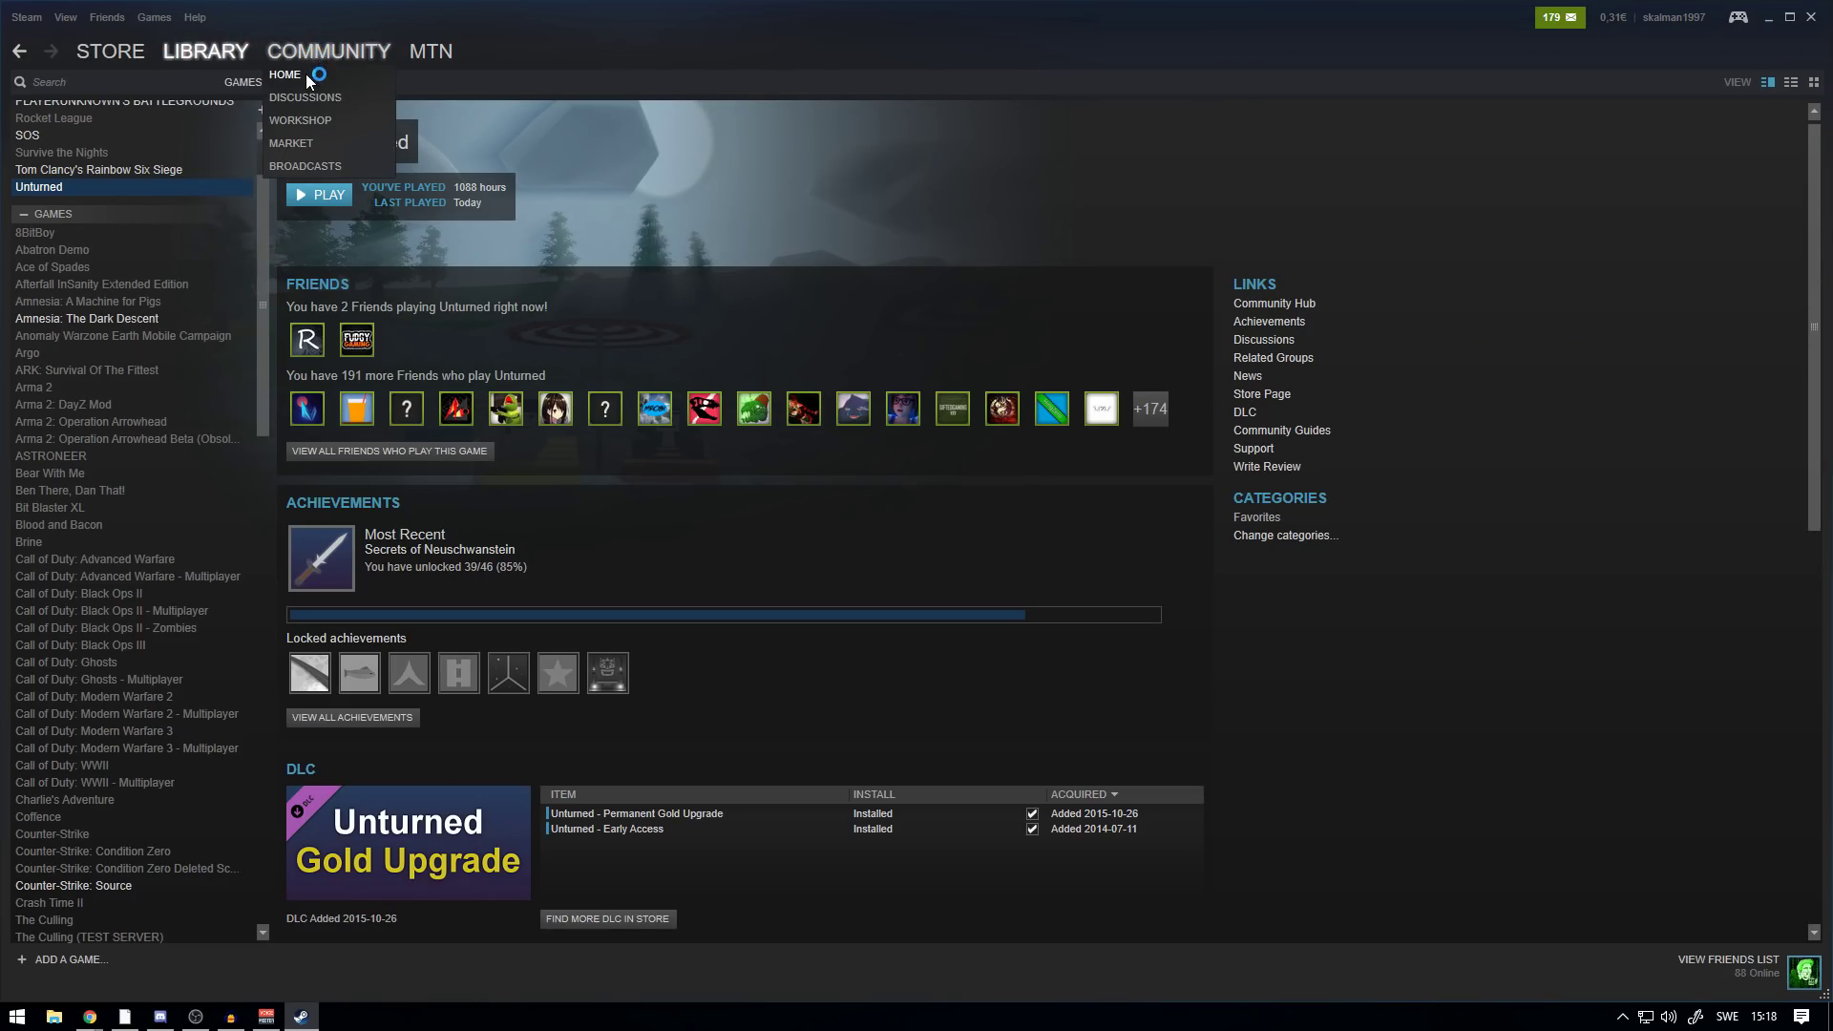
click(312, 116)
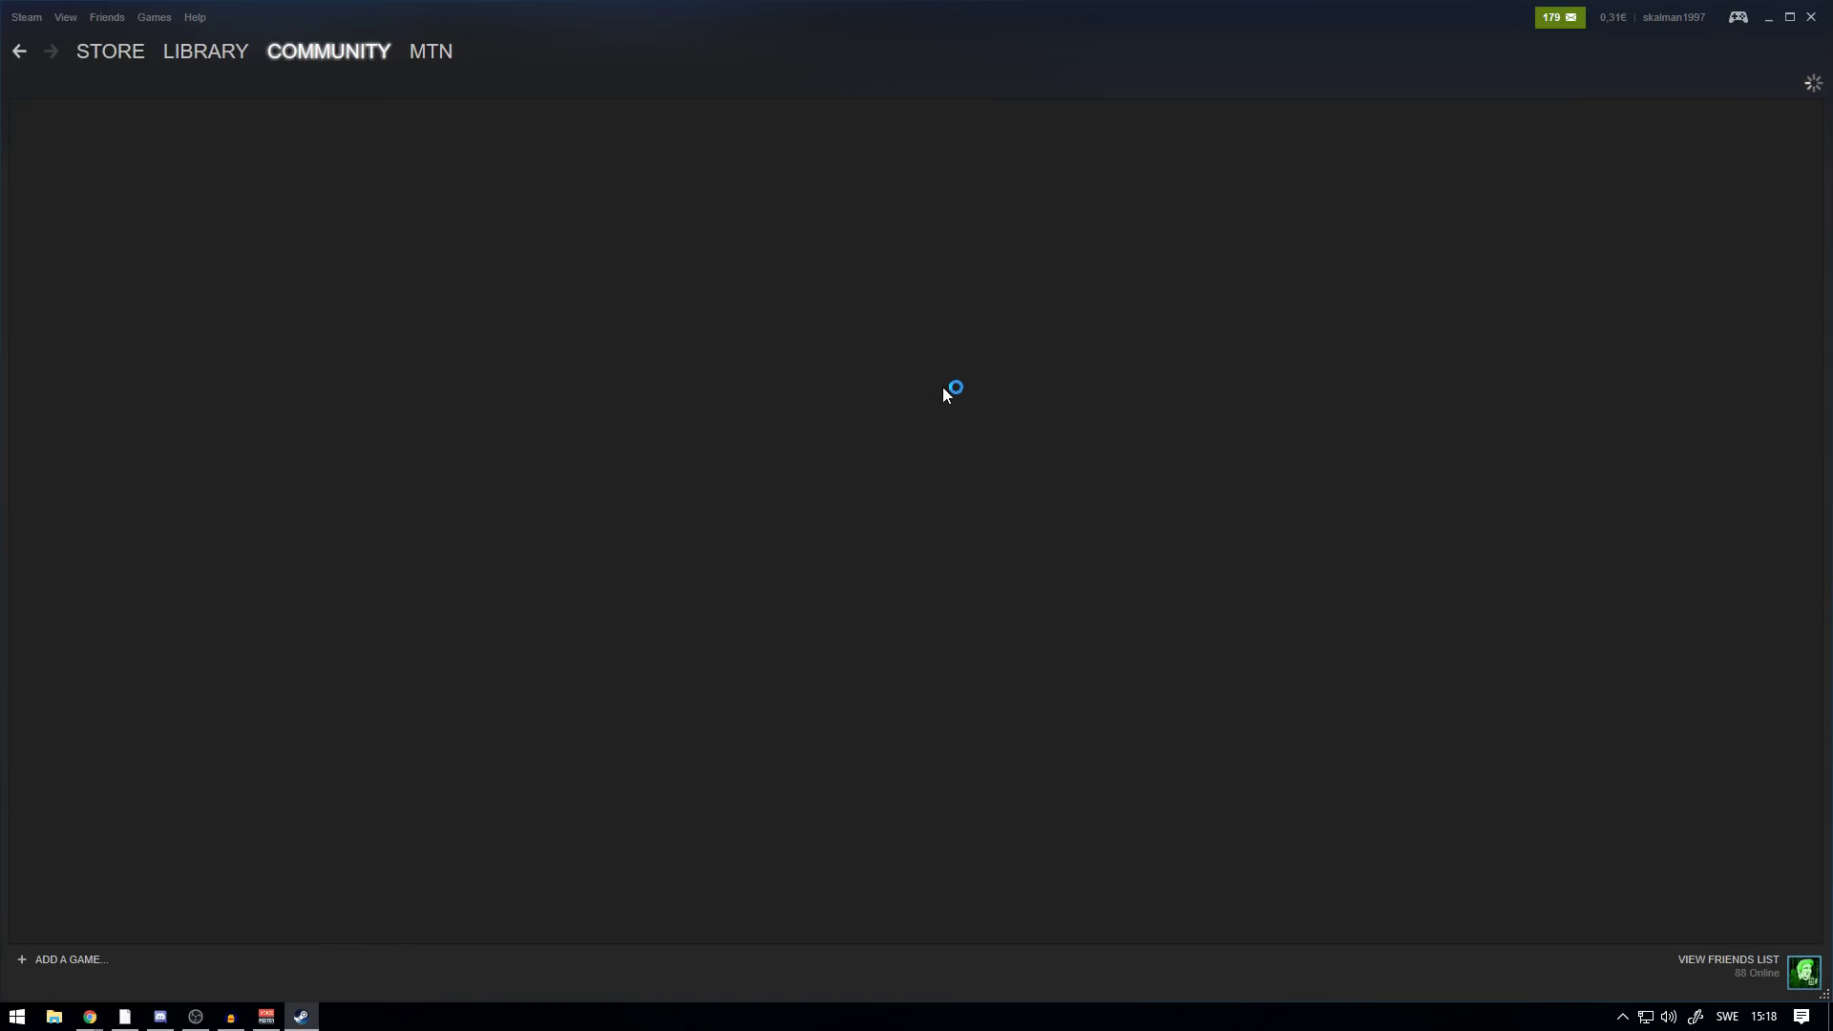
click(1299, 389)
text(unturned)
key(Return)
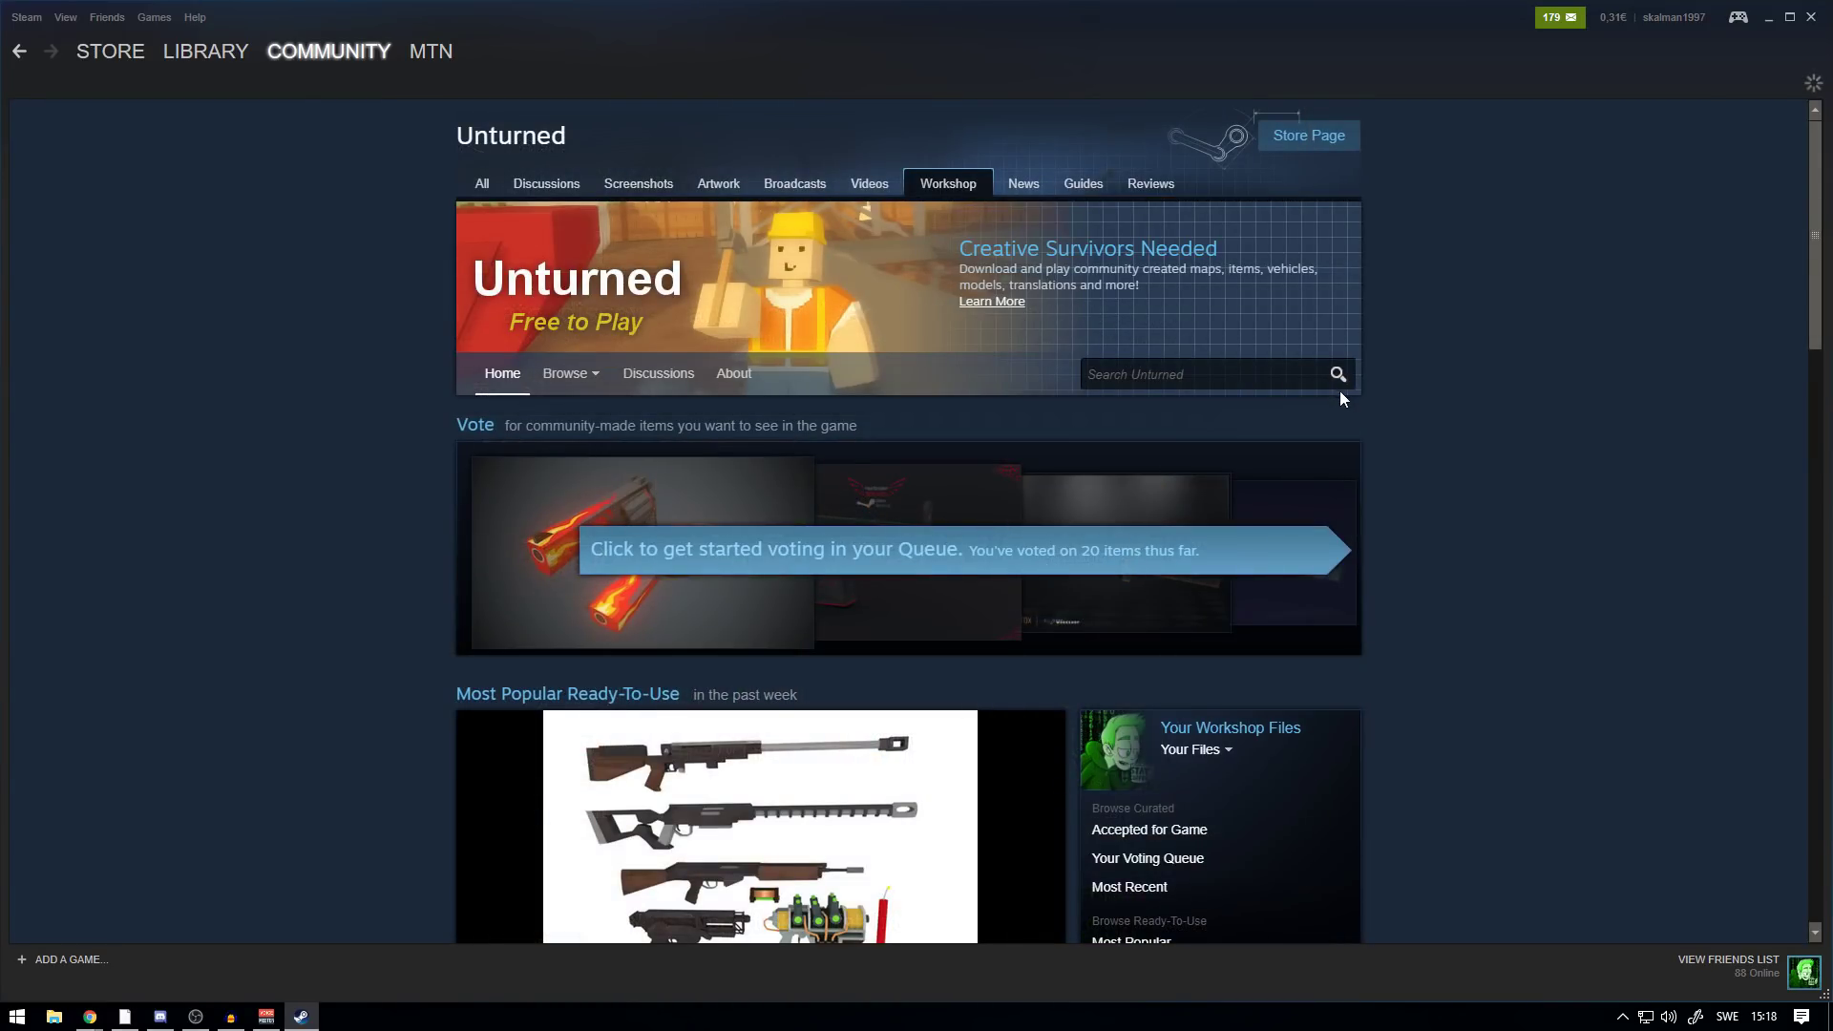
scroll(1232, 540, down, 7)
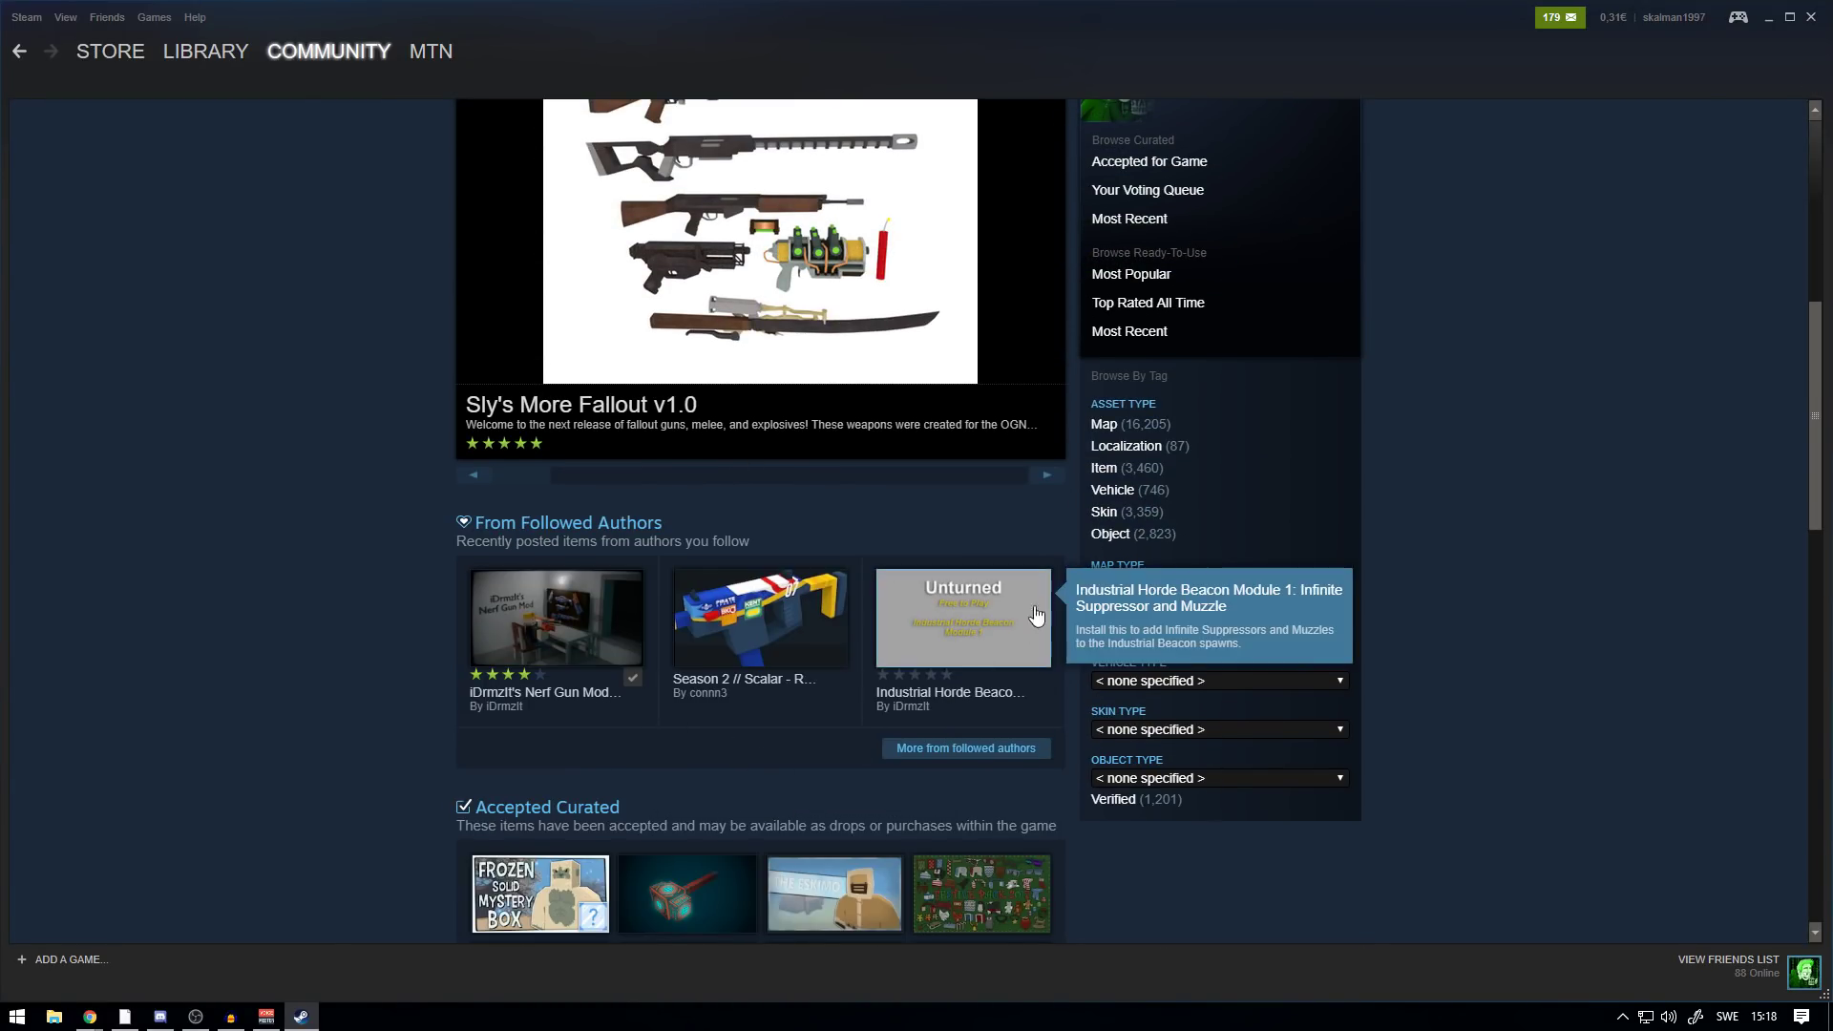
click(1104, 424)
scroll(973, 477, down, 9)
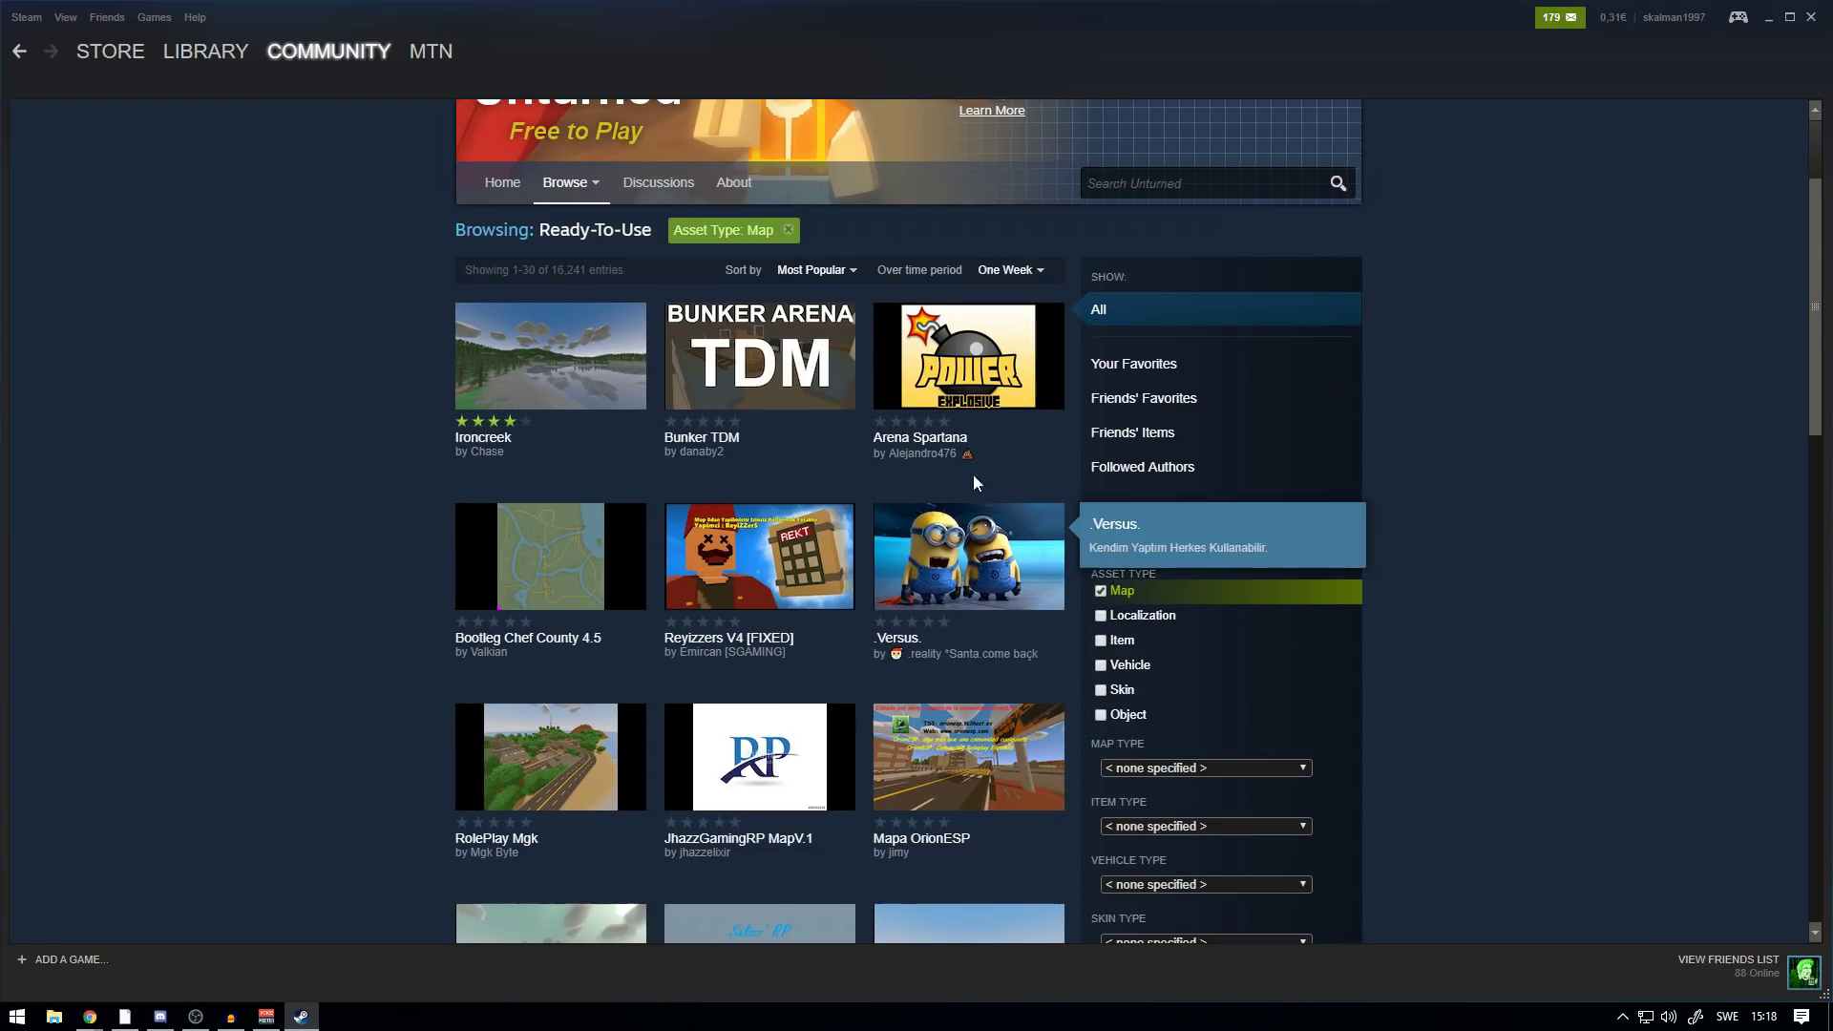
scroll(706, 578, up, 8)
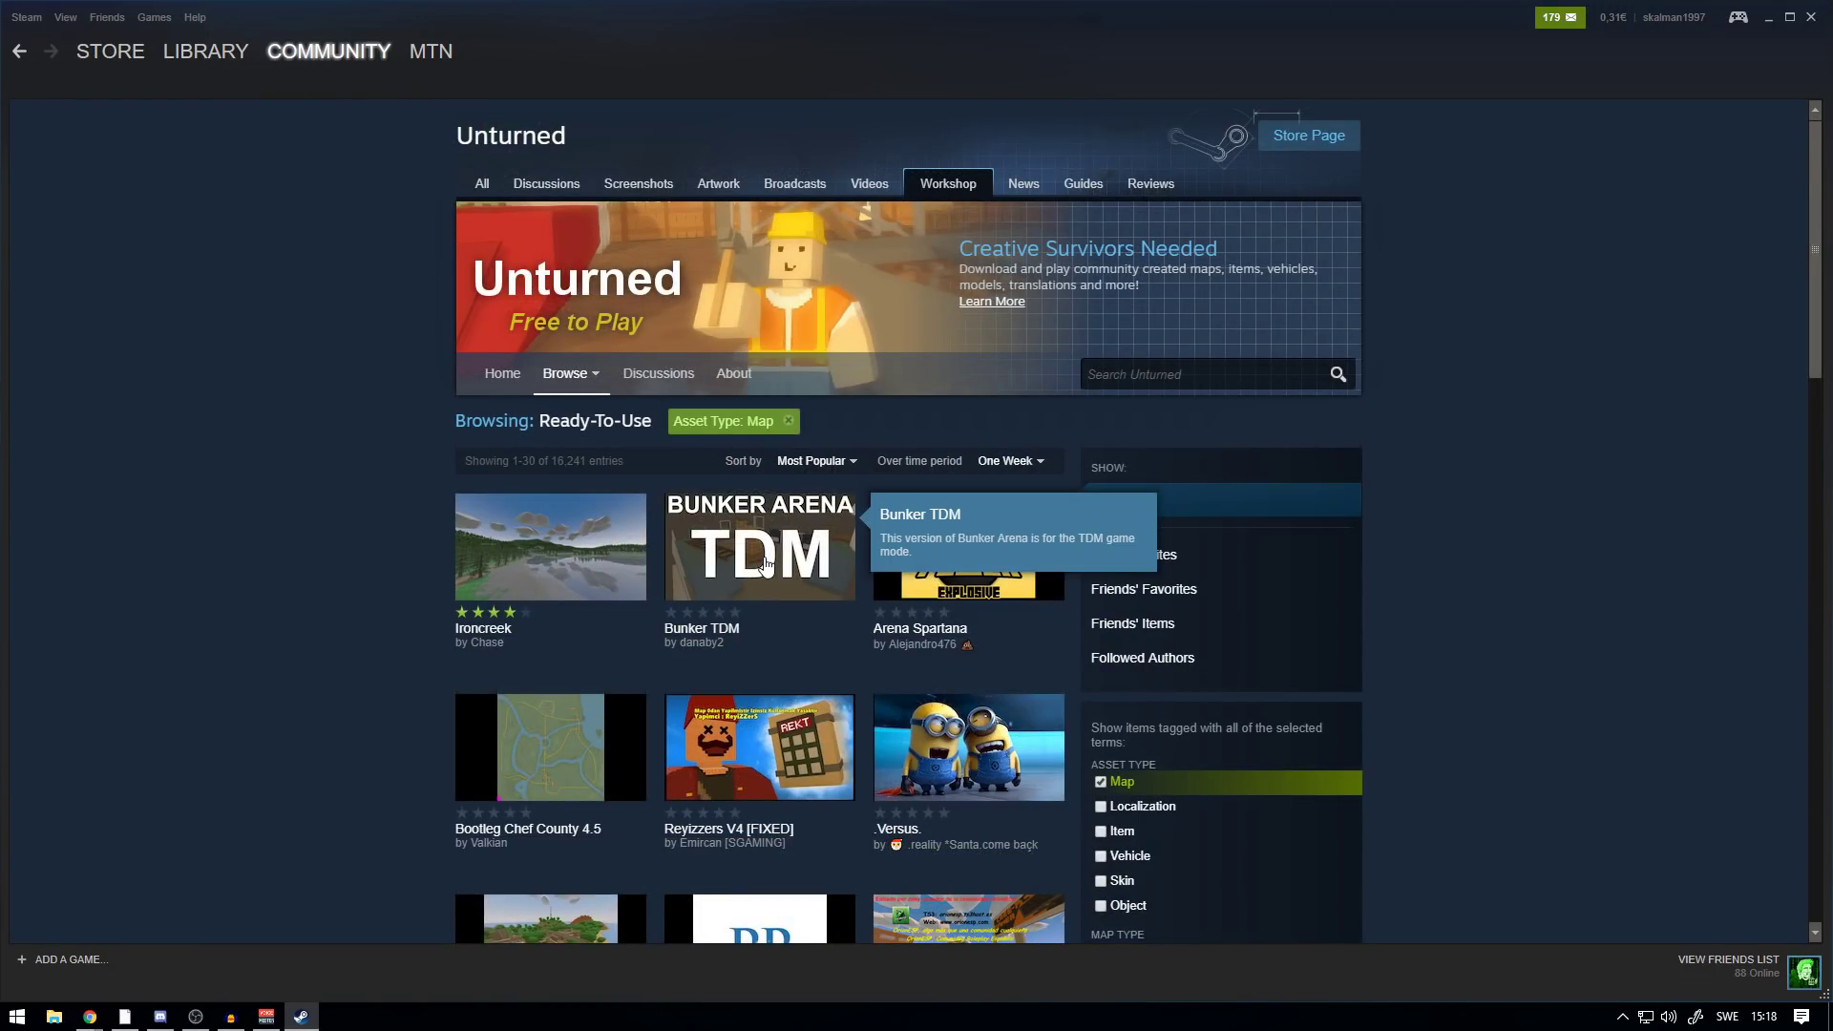
click(766, 564)
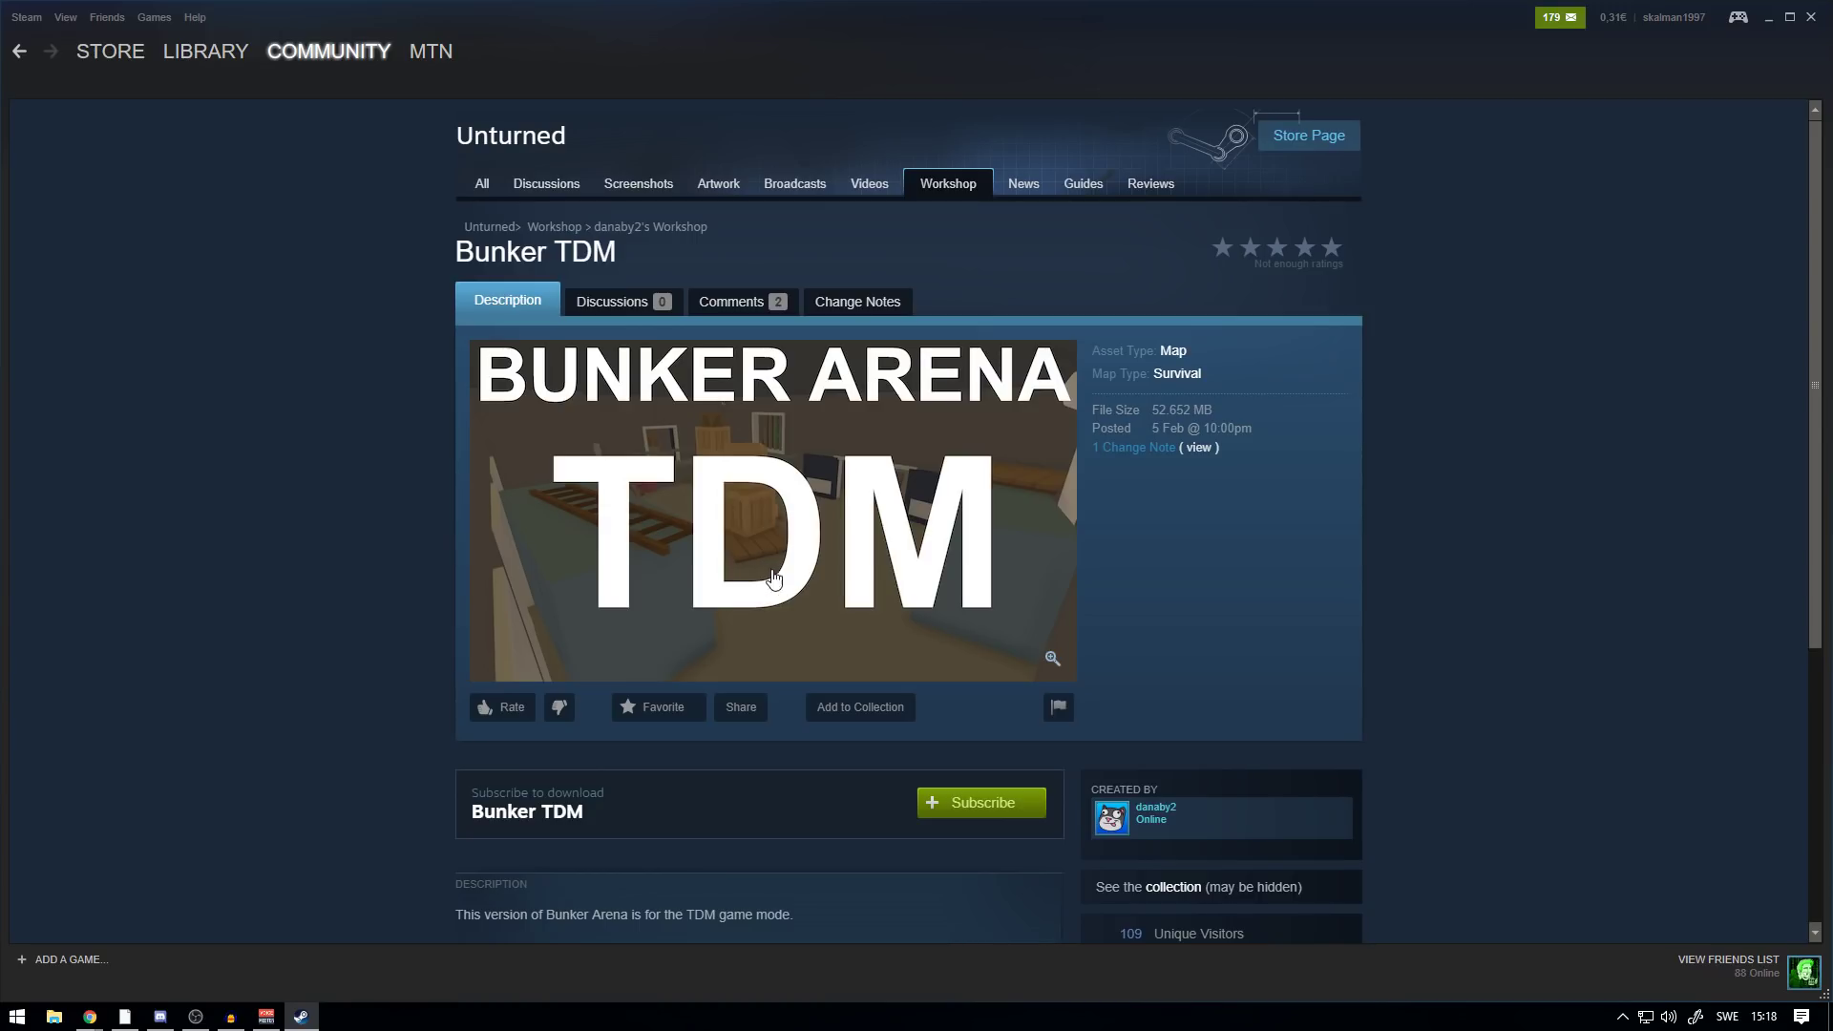
scroll(658, 800, down, 2)
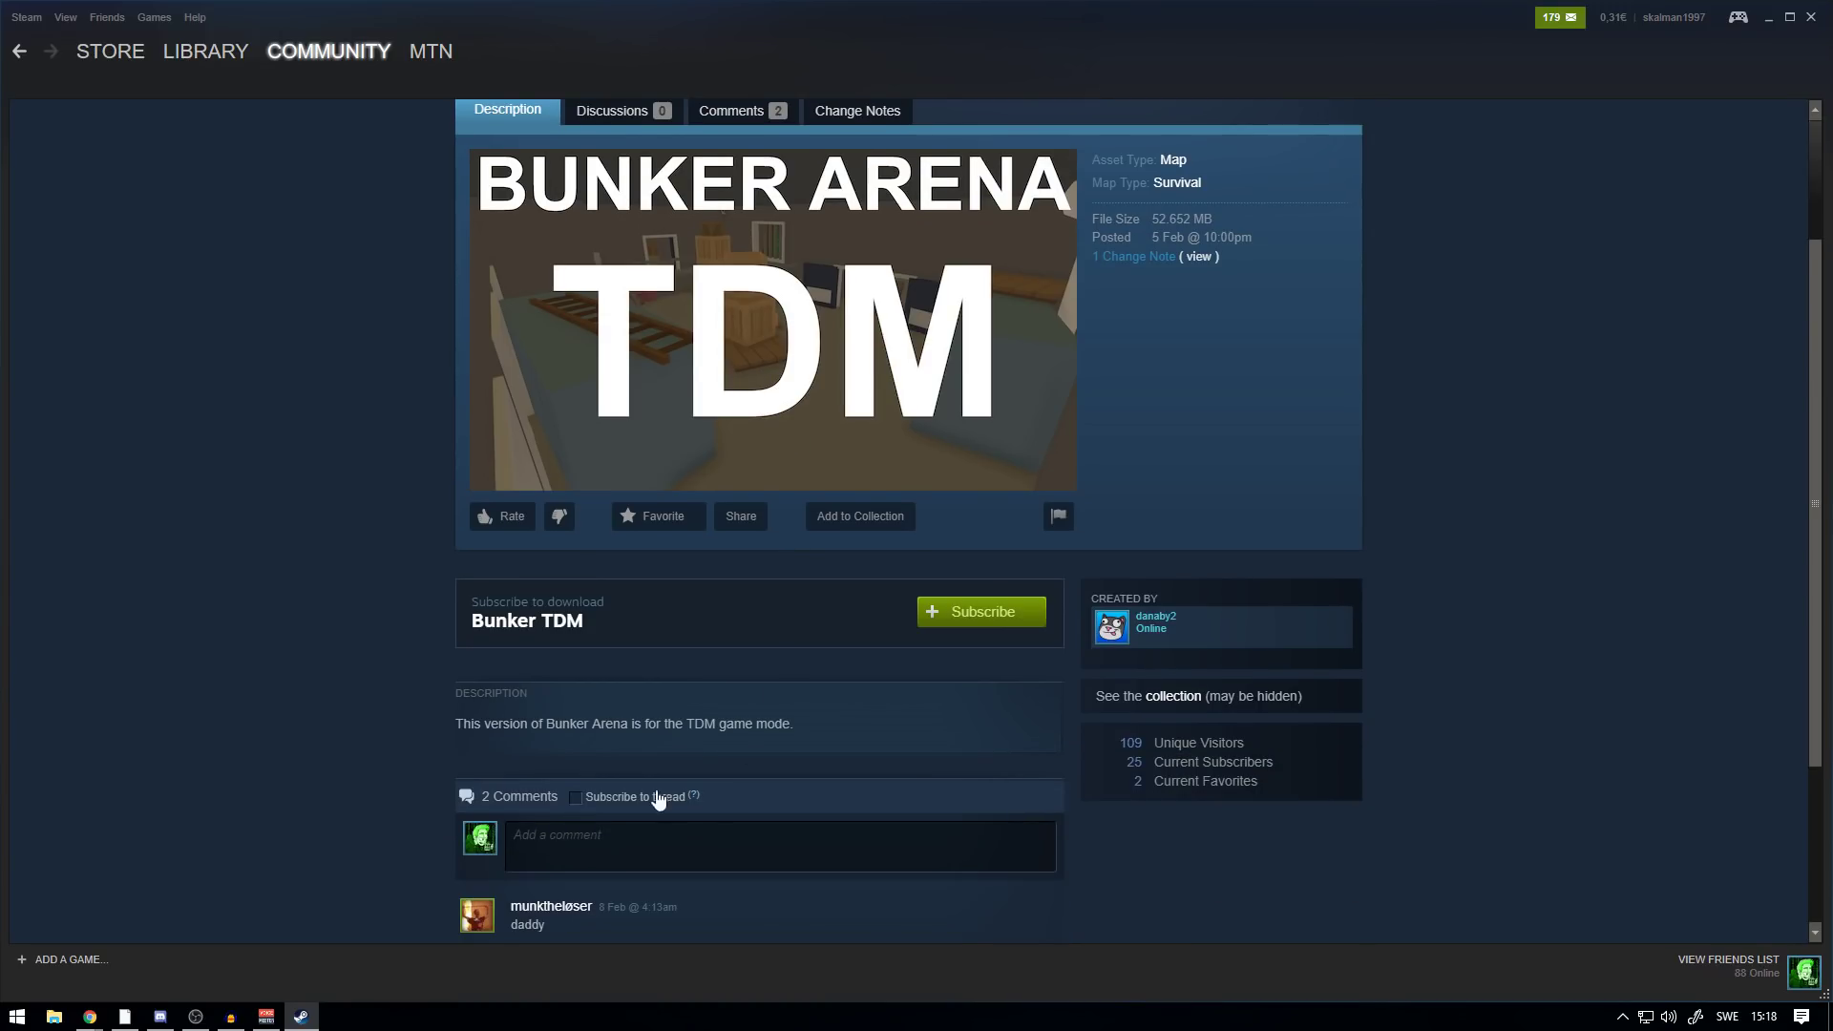
click(988, 619)
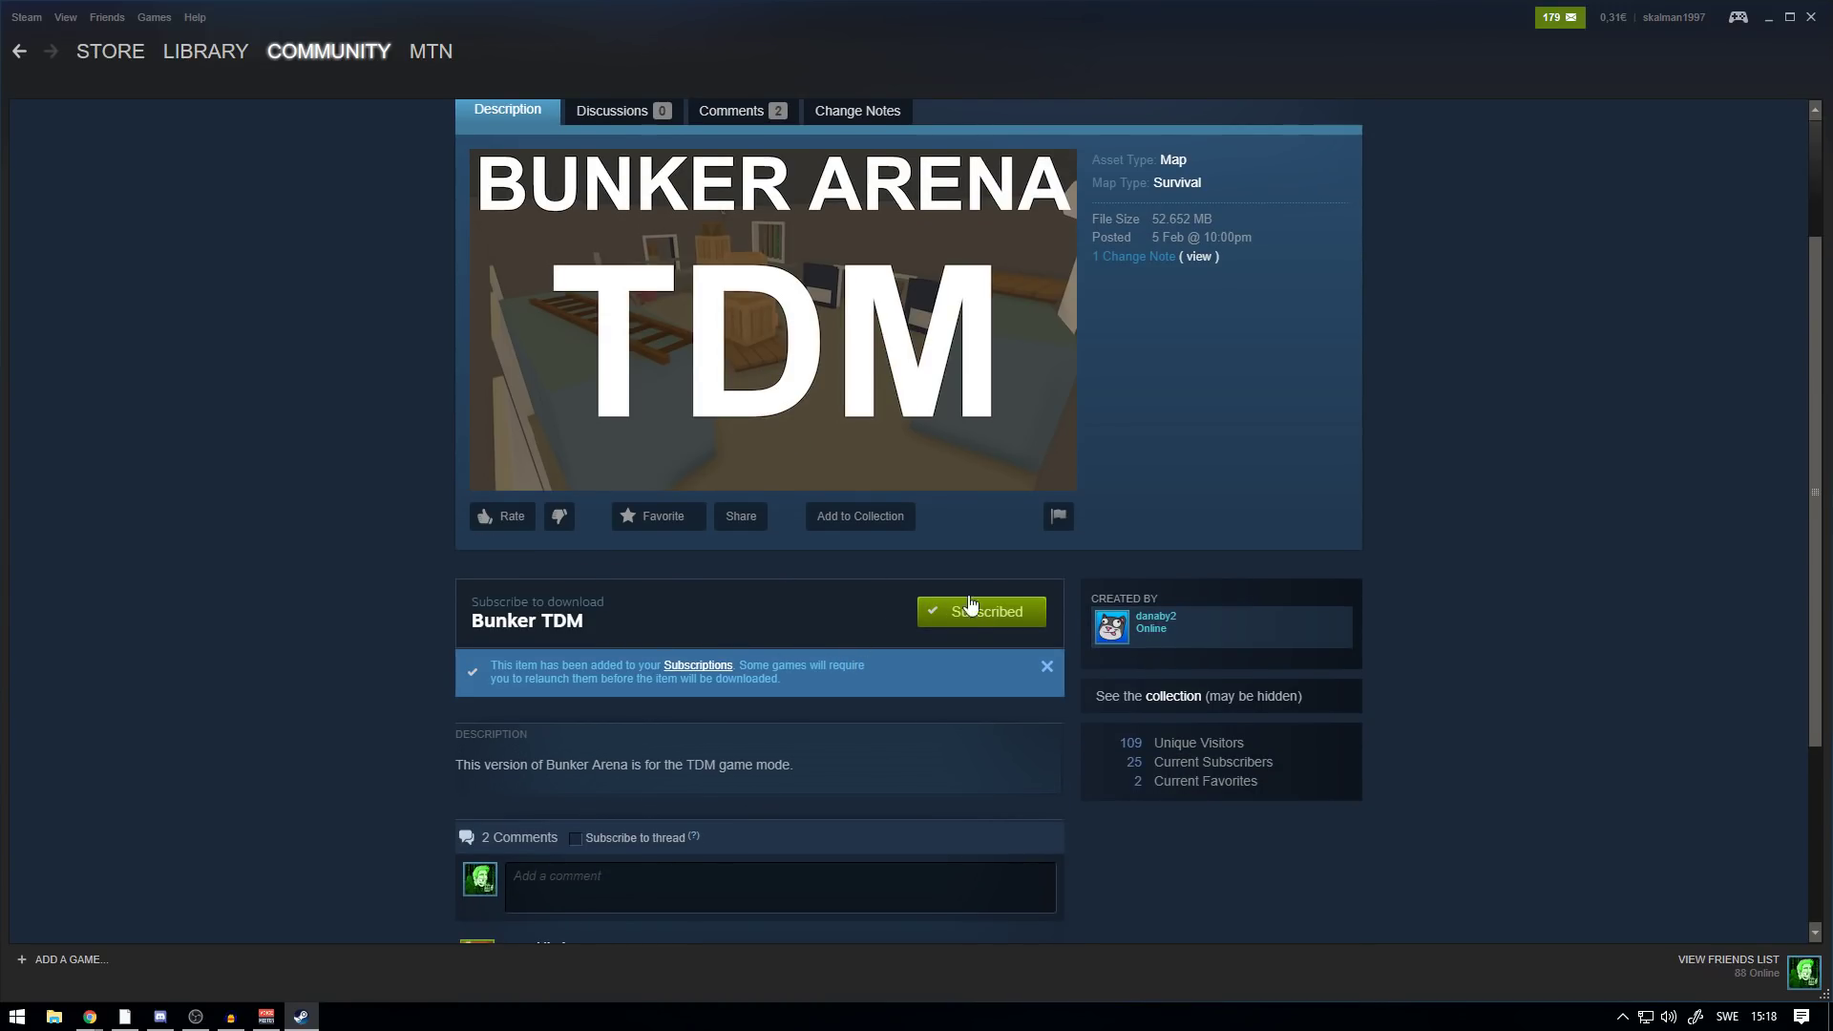
- Open Unturned's local install folder through its Properties > Local Files
click(202, 76)
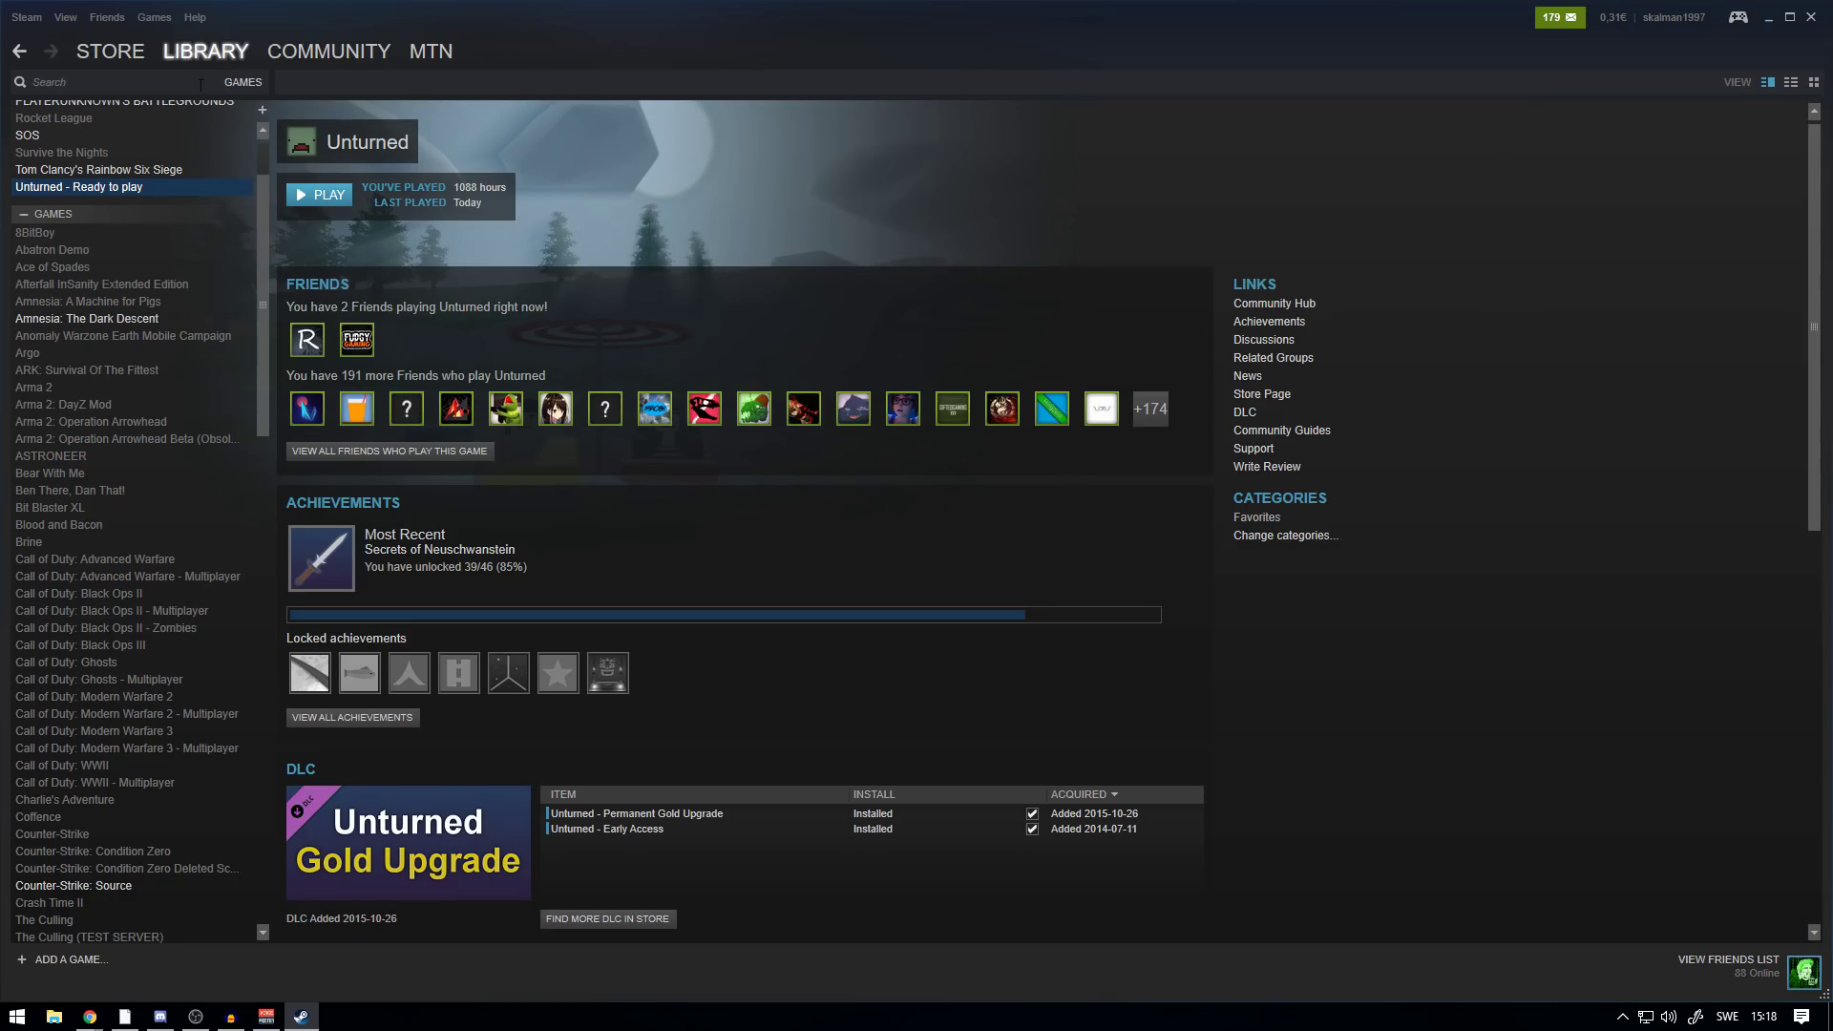
right_click(105, 188)
click(135, 521)
click(839, 250)
click(789, 328)
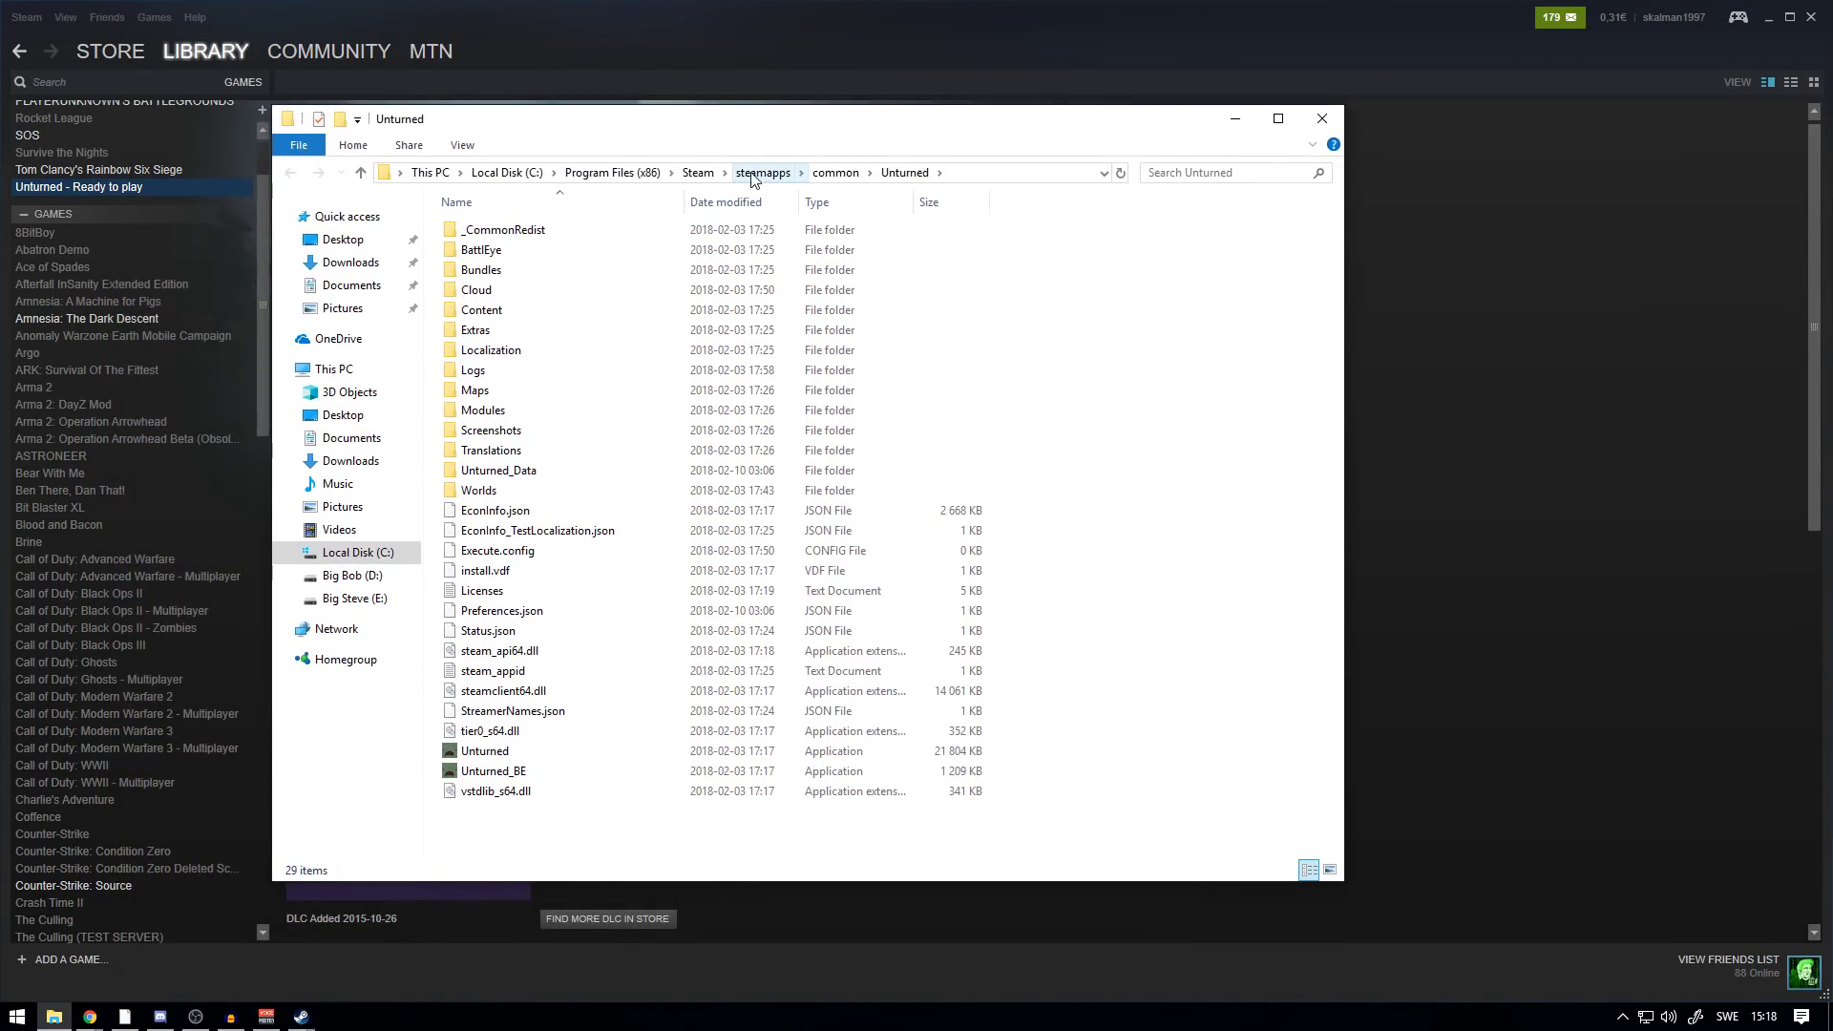
click(756, 178)
double_click(549, 331)
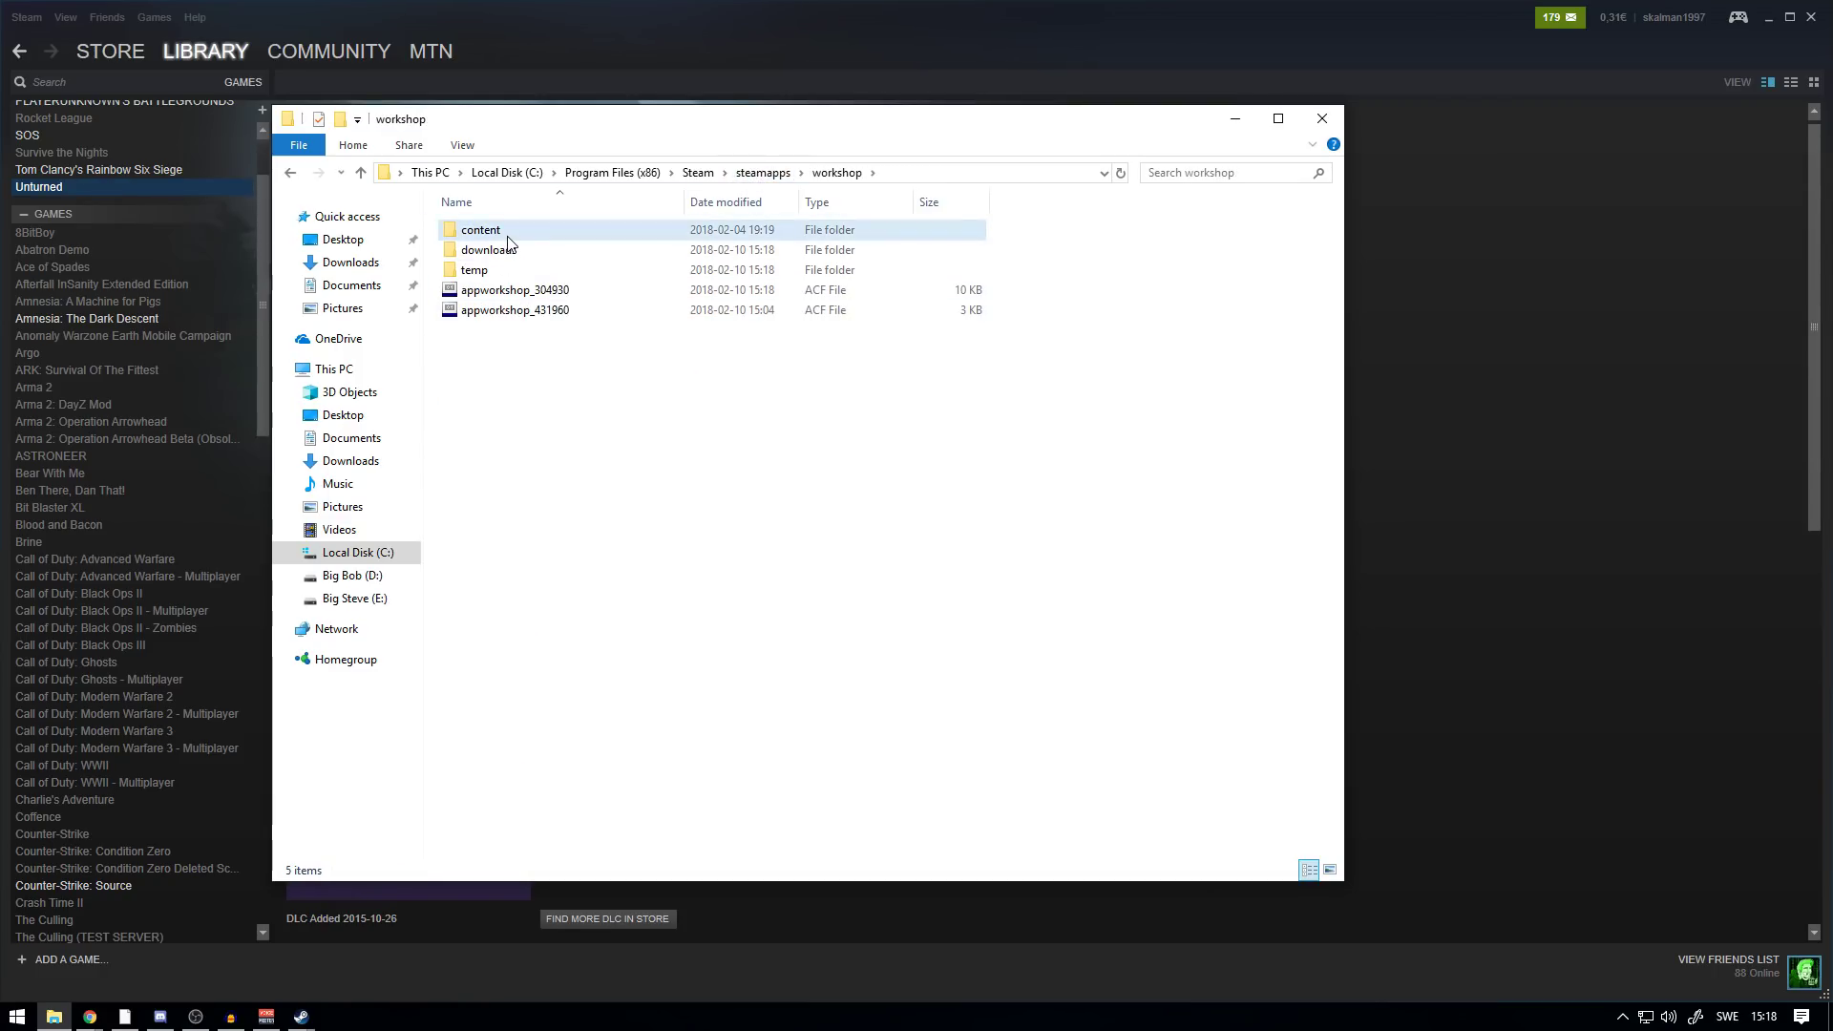
double_click(482, 230)
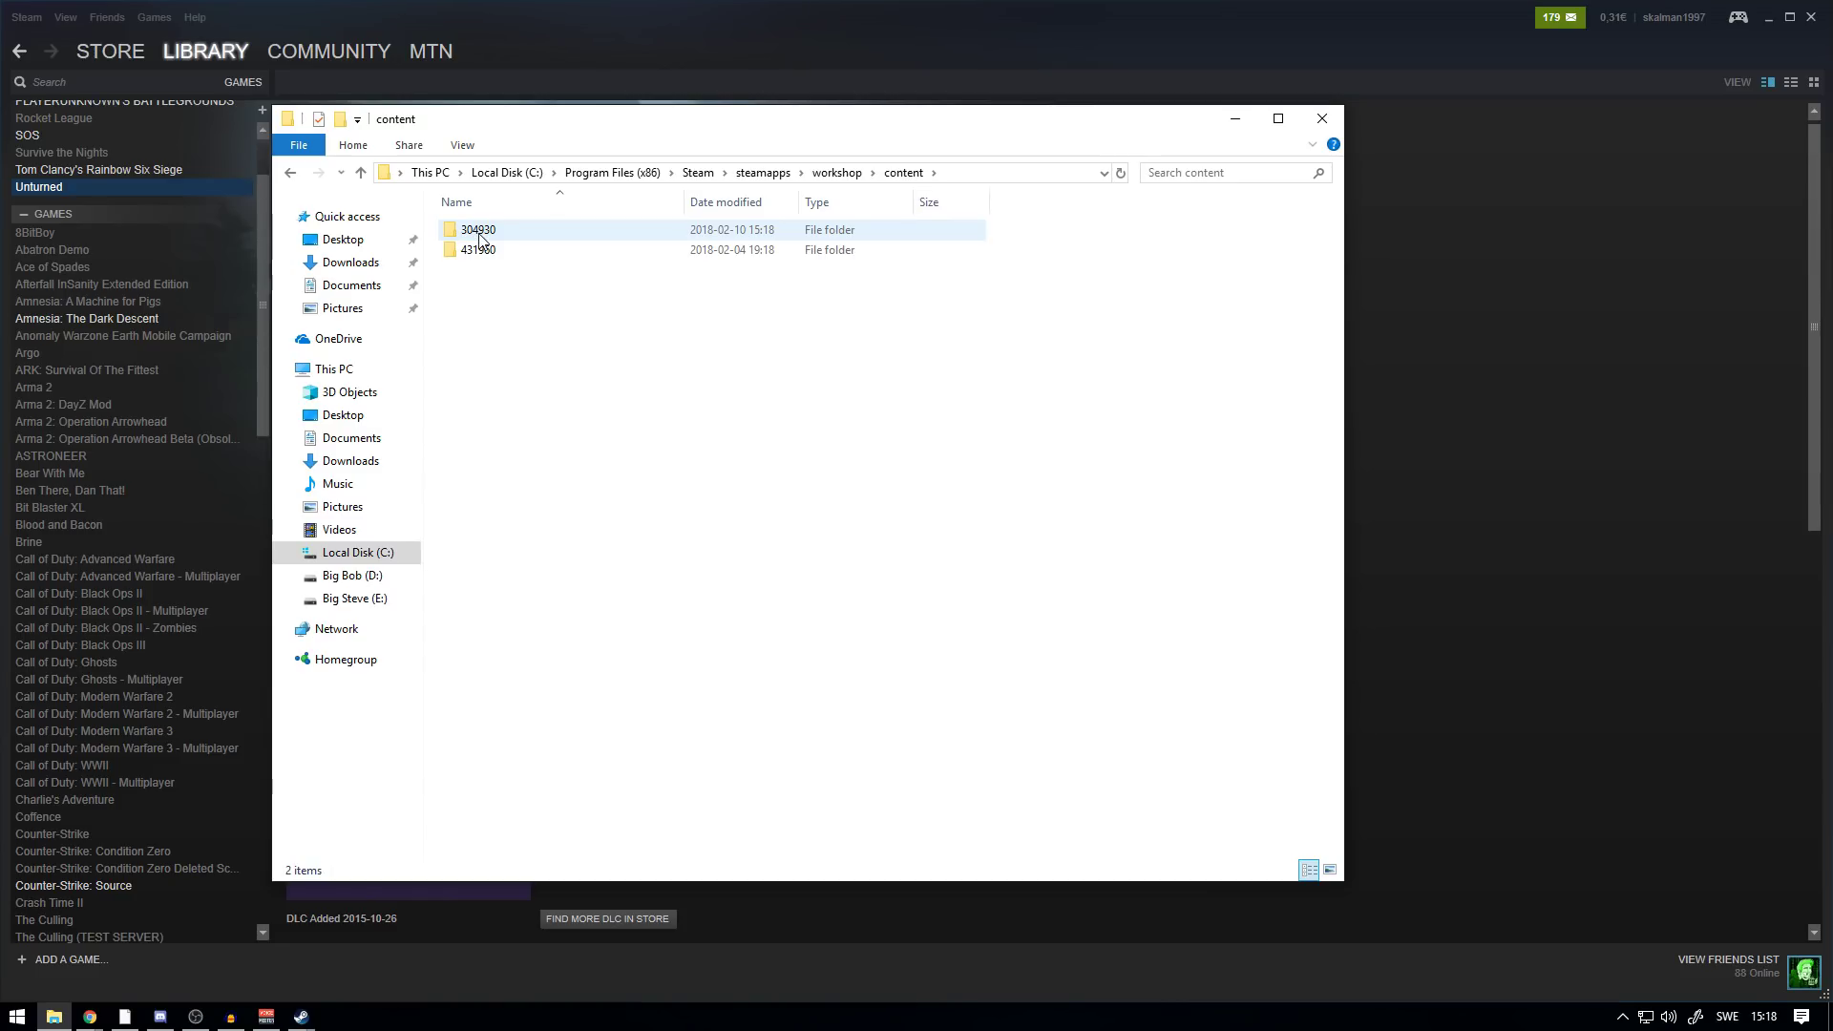
double_click(496, 238)
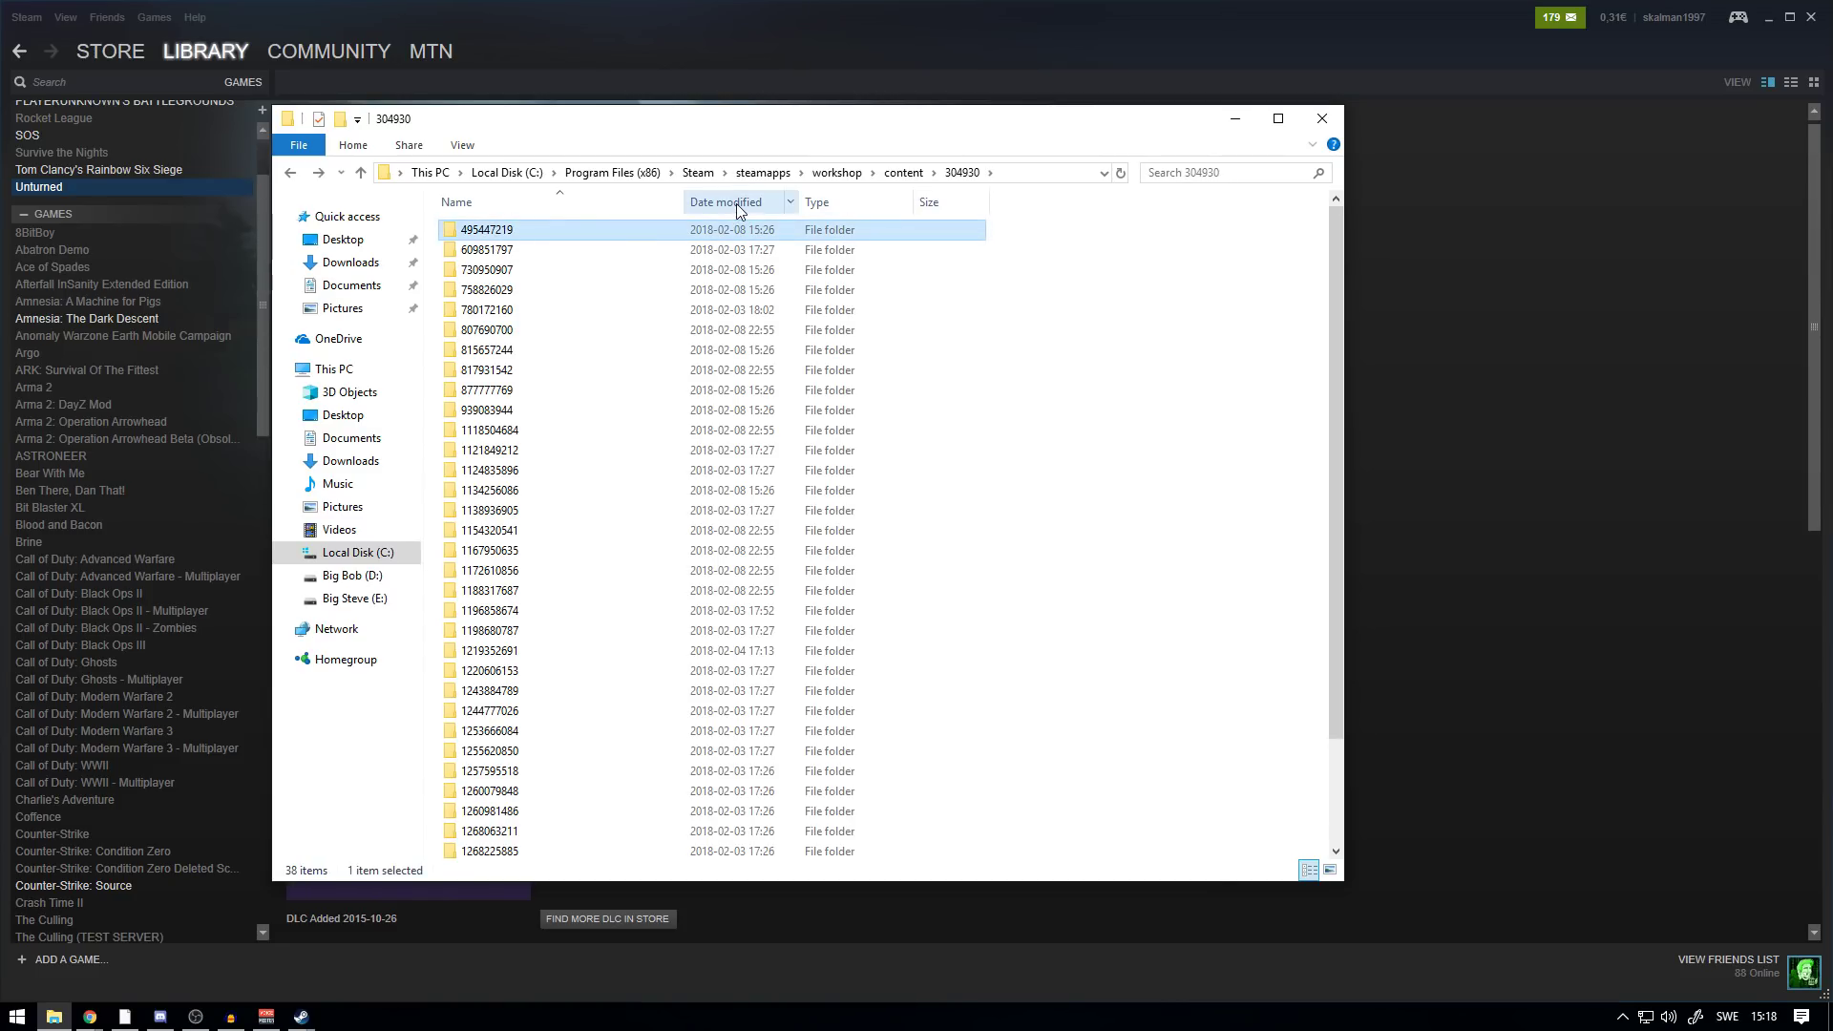
key(4)
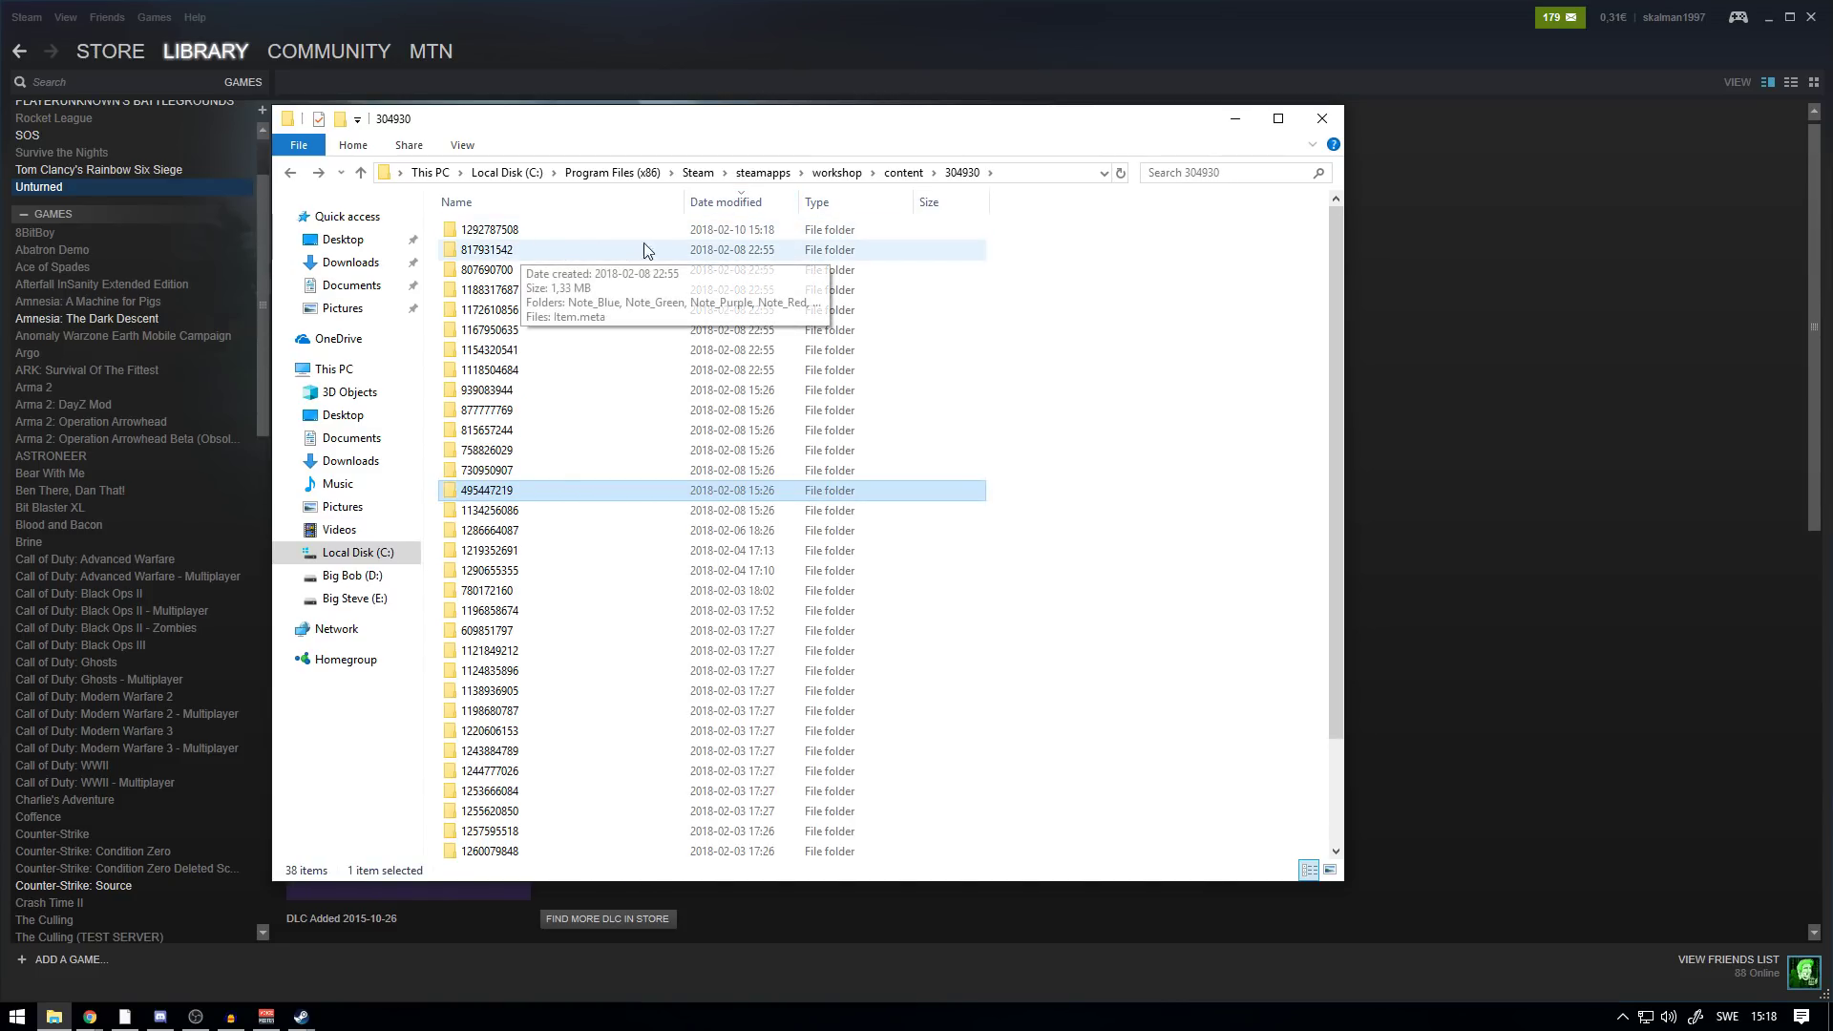
double_click(568, 238)
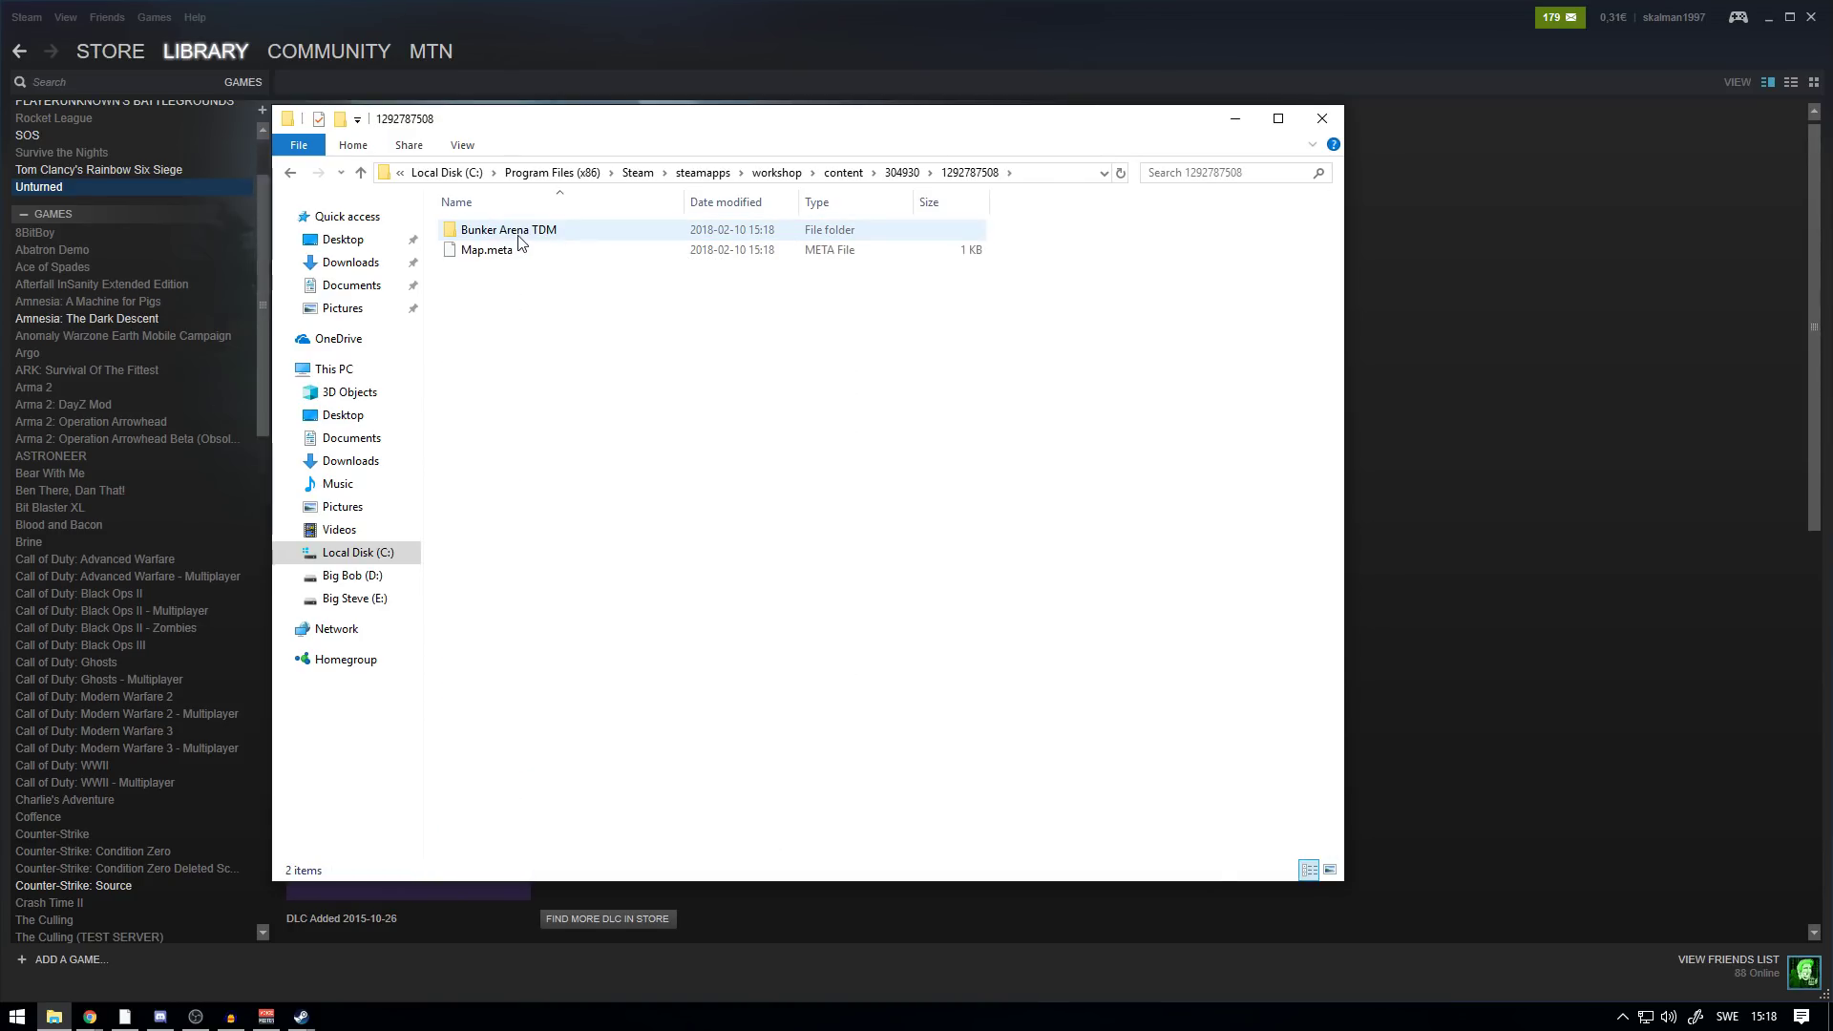
click(287, 175)
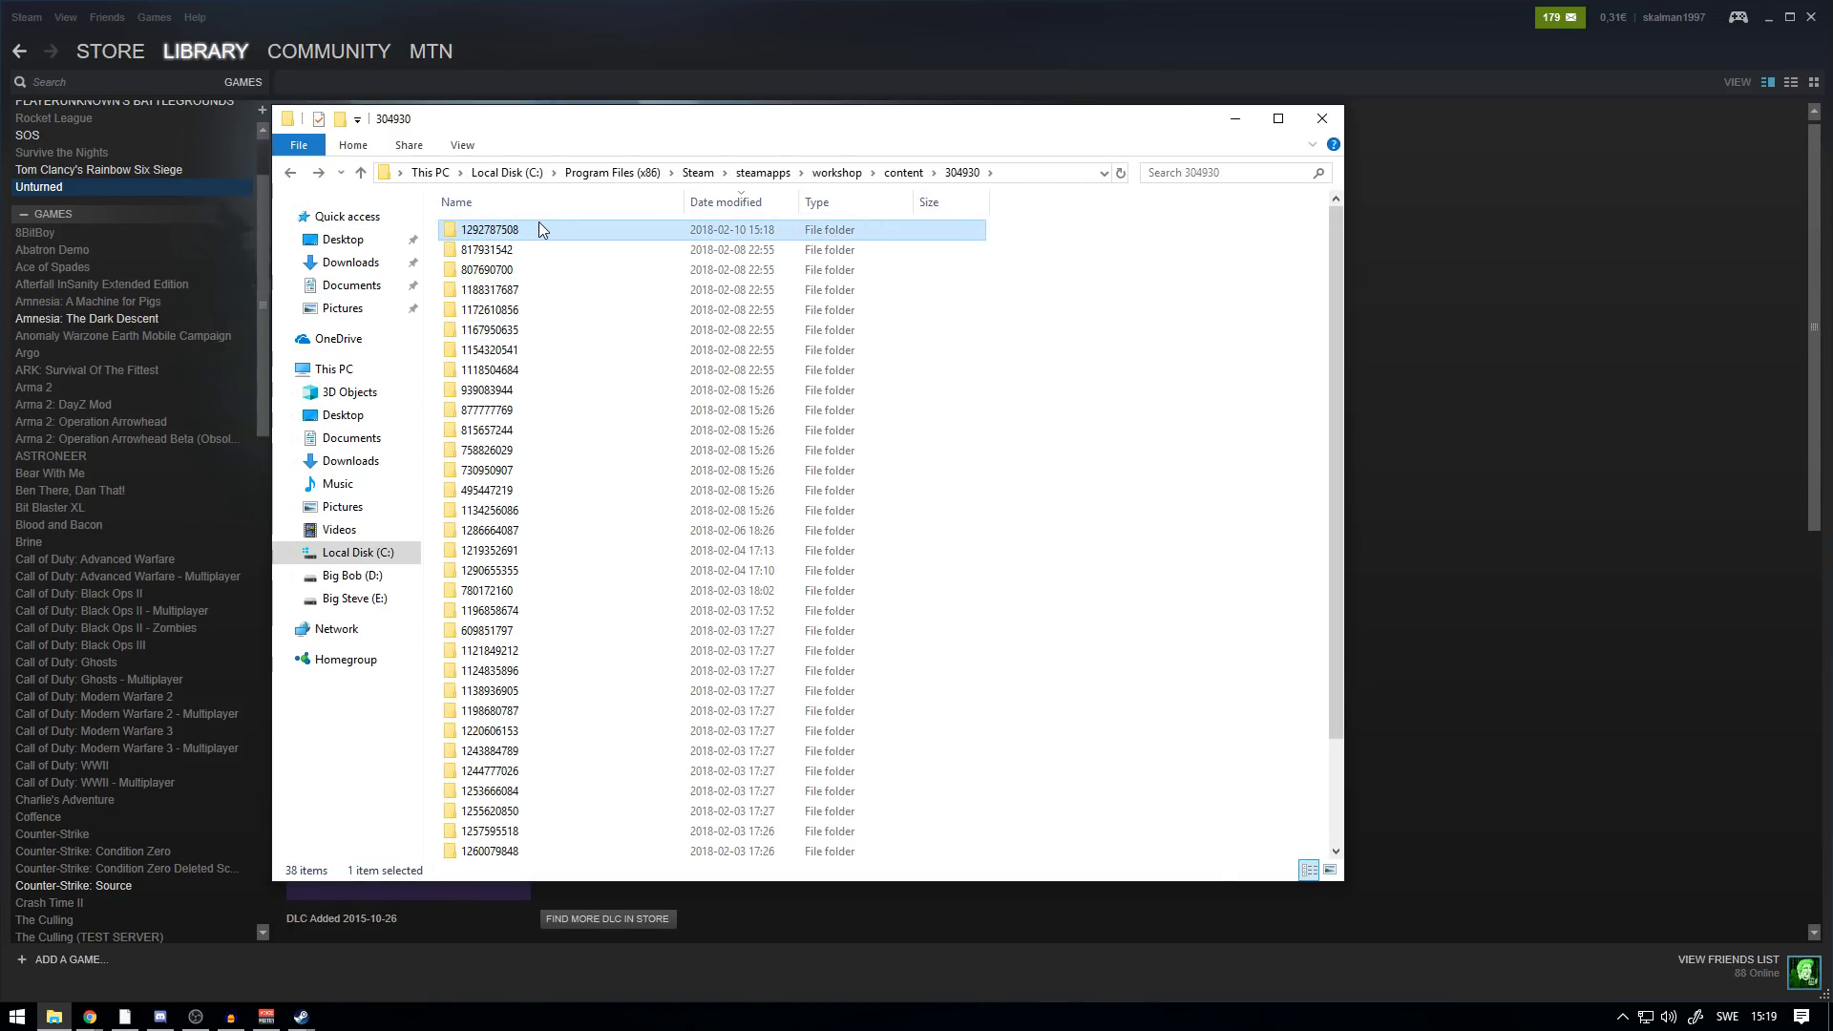
click(343, 239)
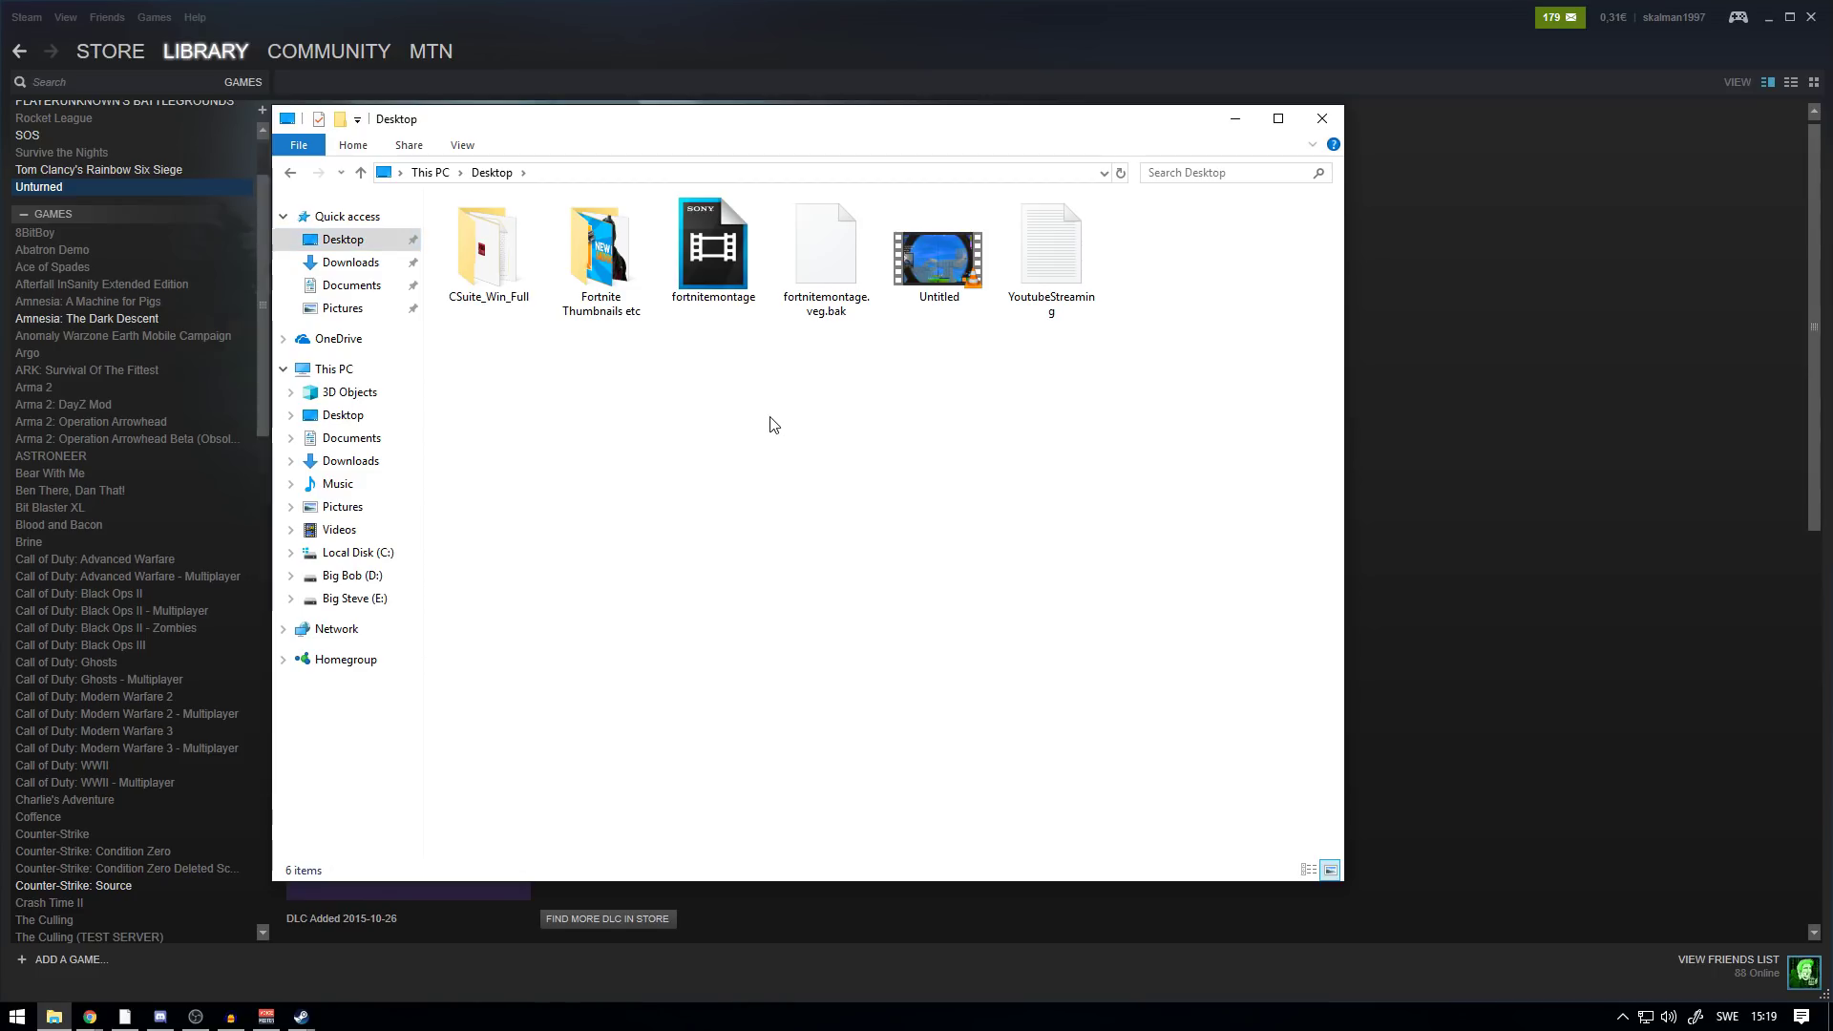
key(ctrl+v)
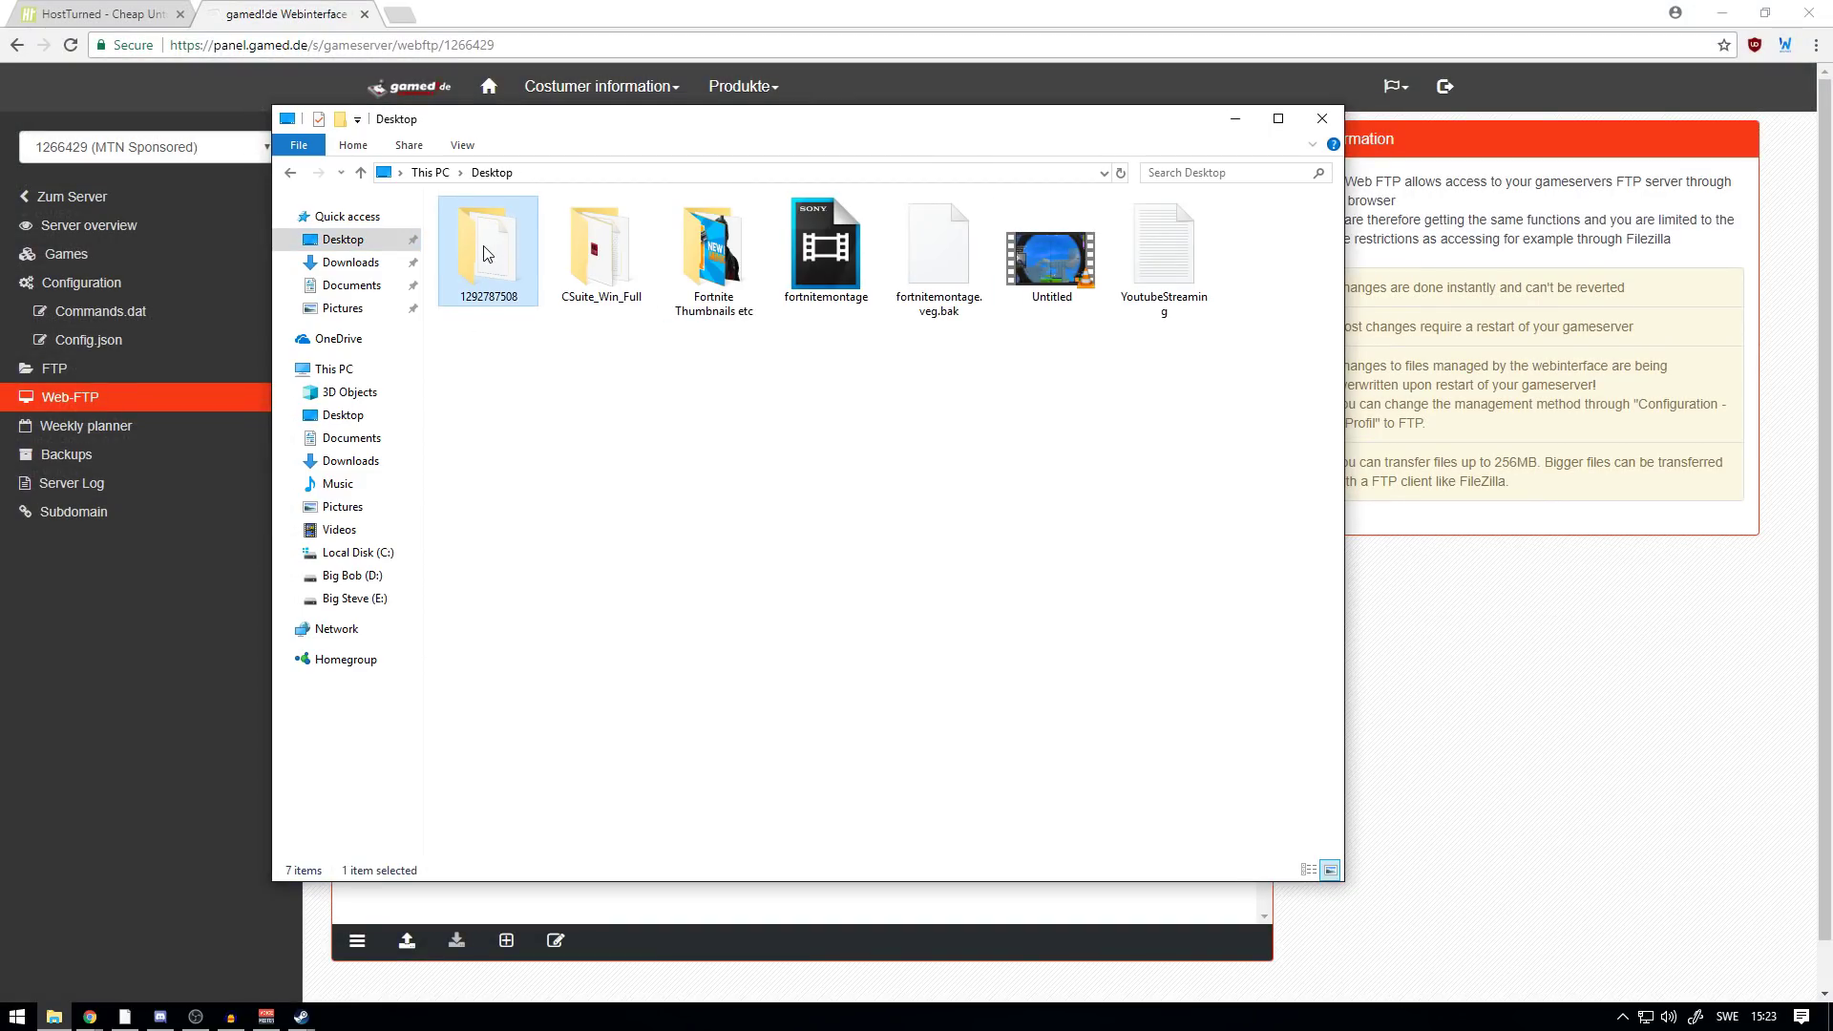
double_click(501, 223)
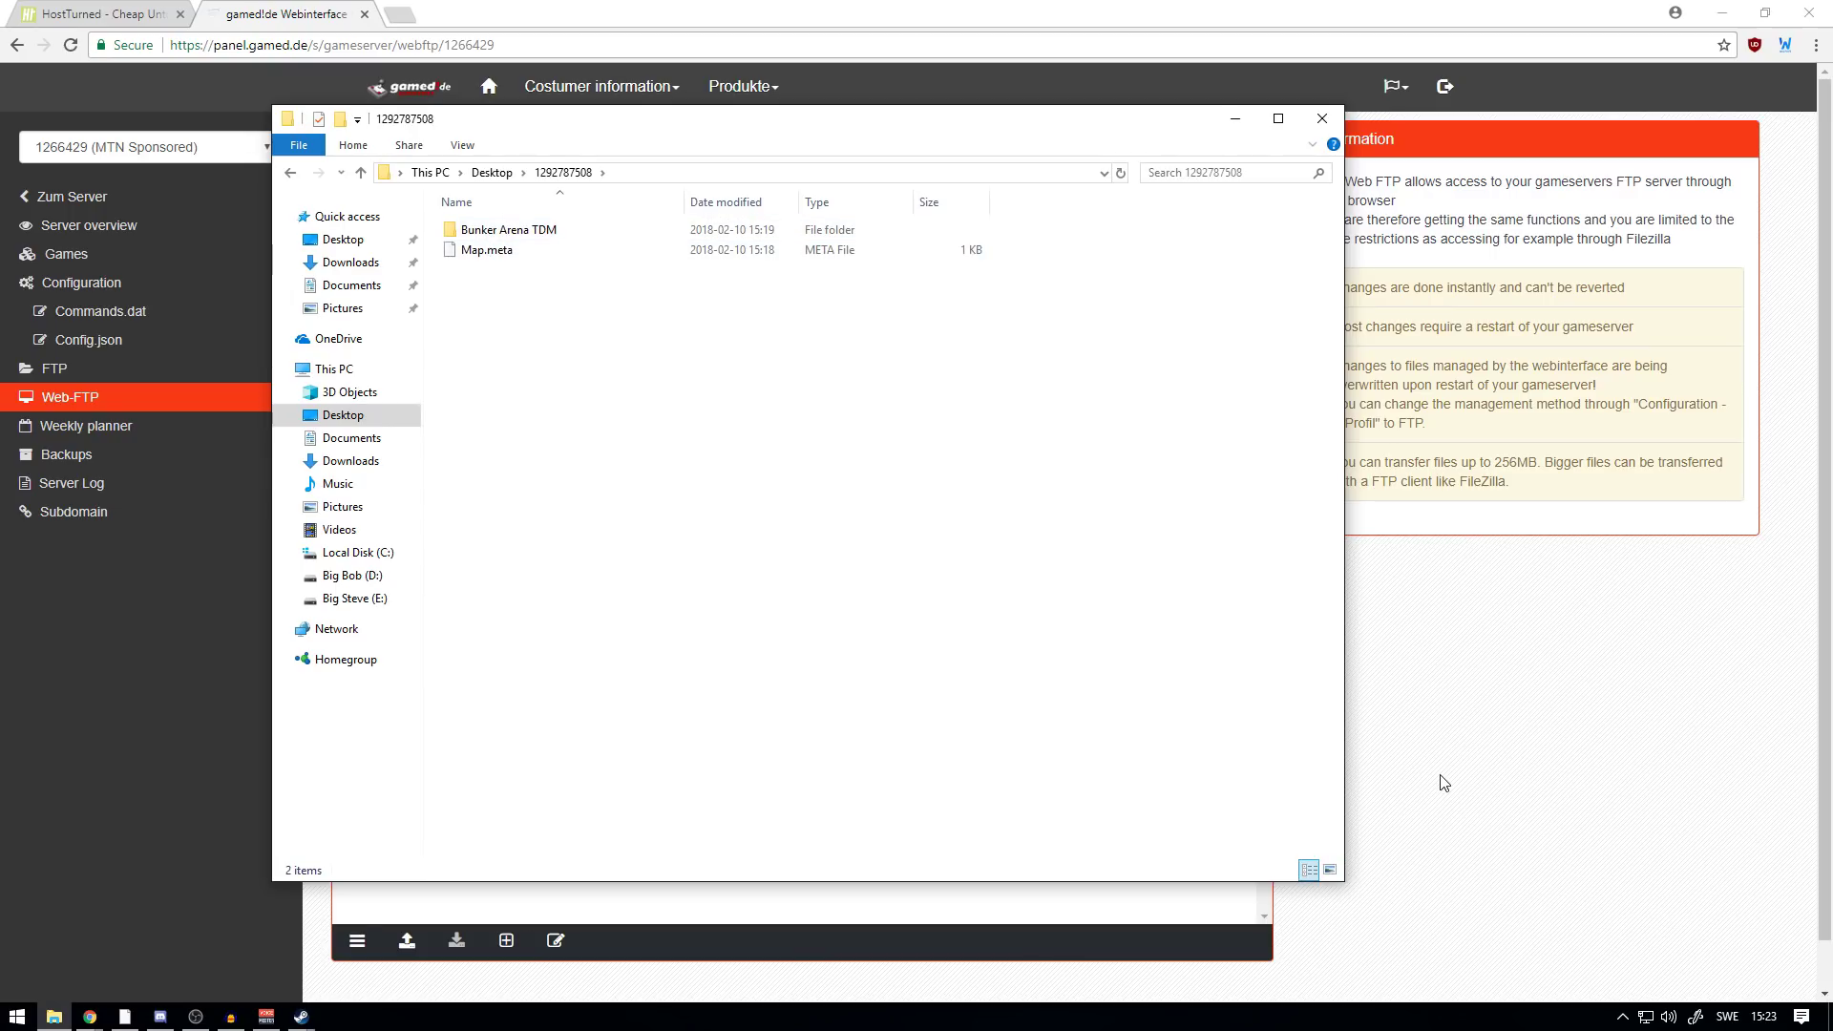
click(1366, 764)
click(407, 943)
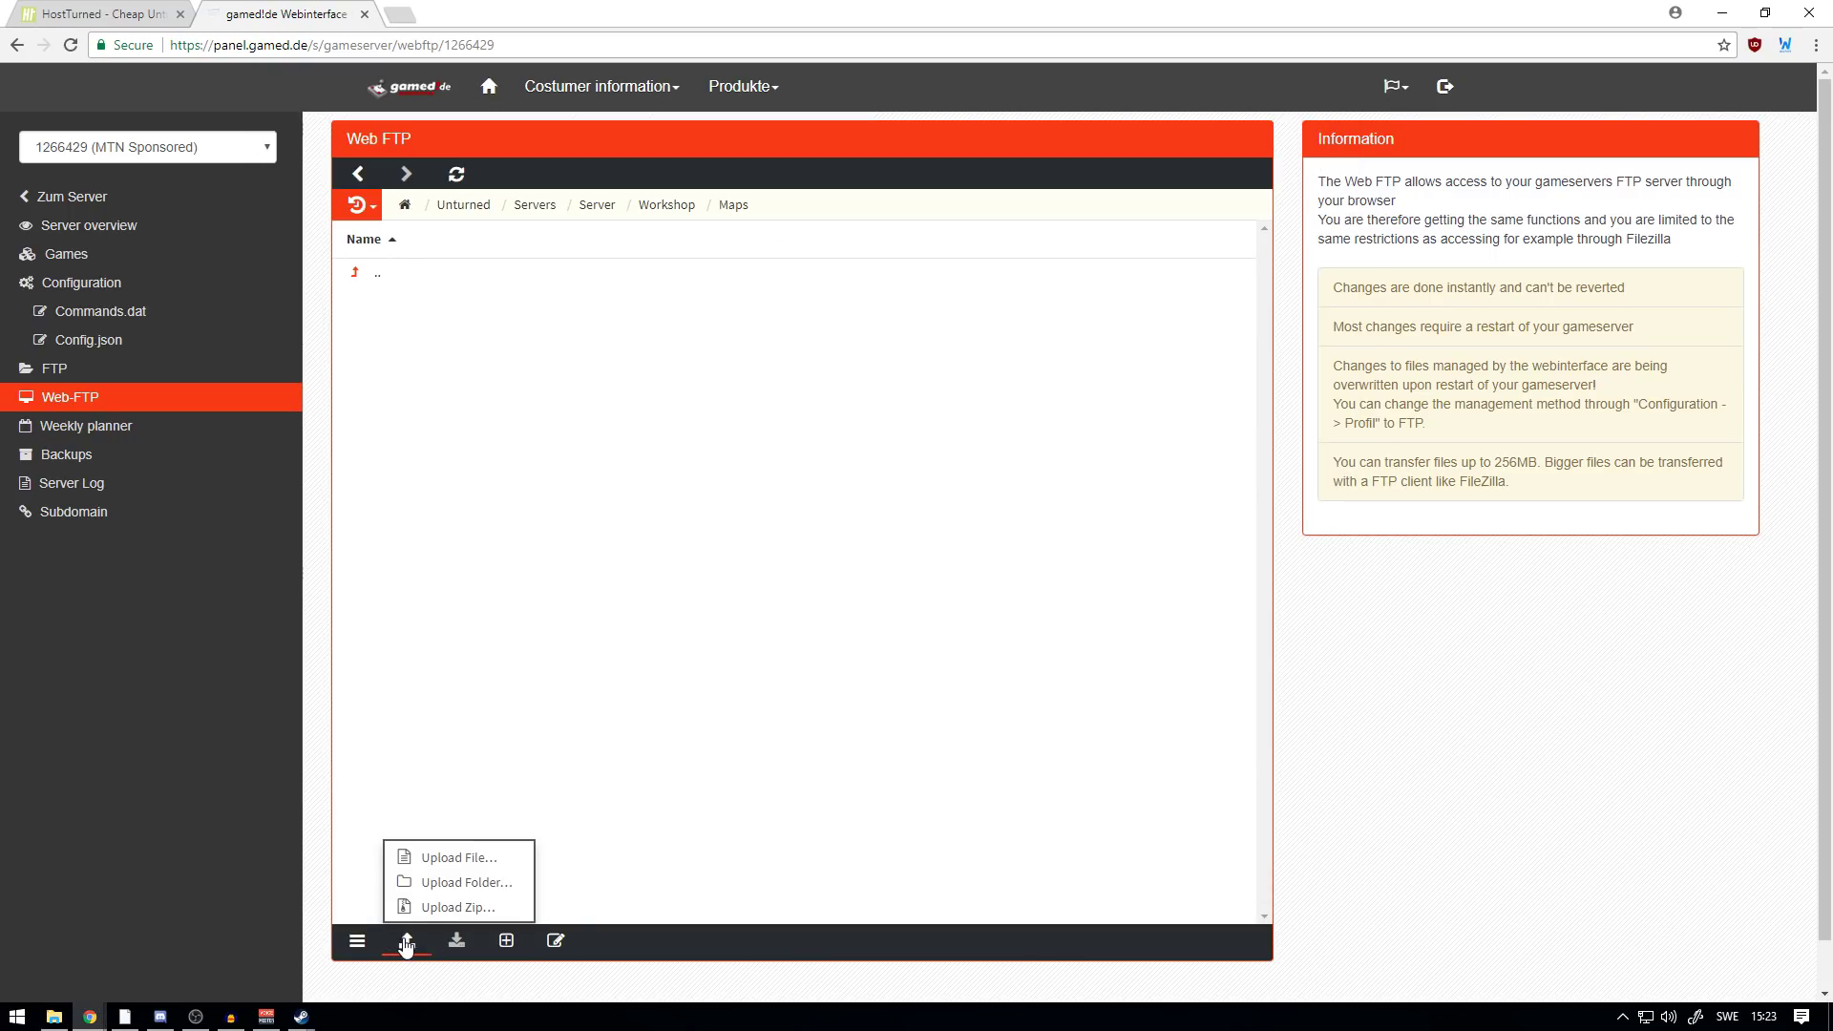
click(434, 882)
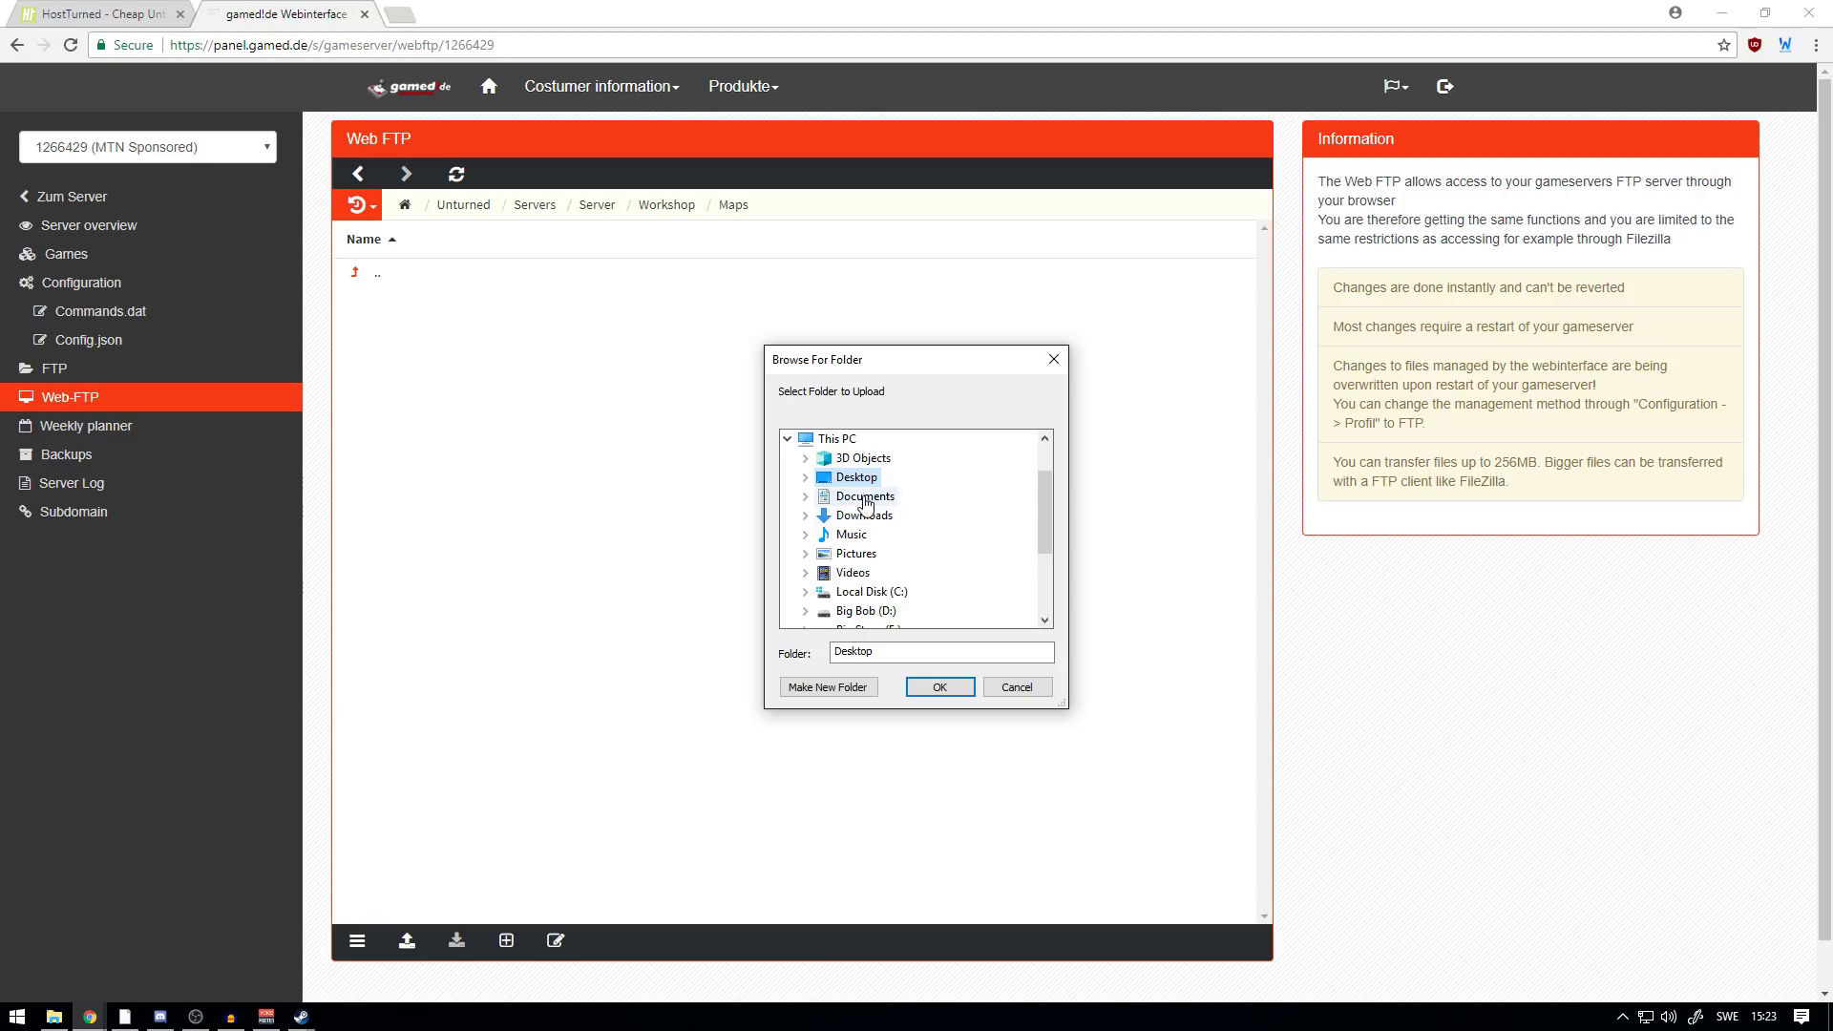
click(806, 477)
double_click(874, 497)
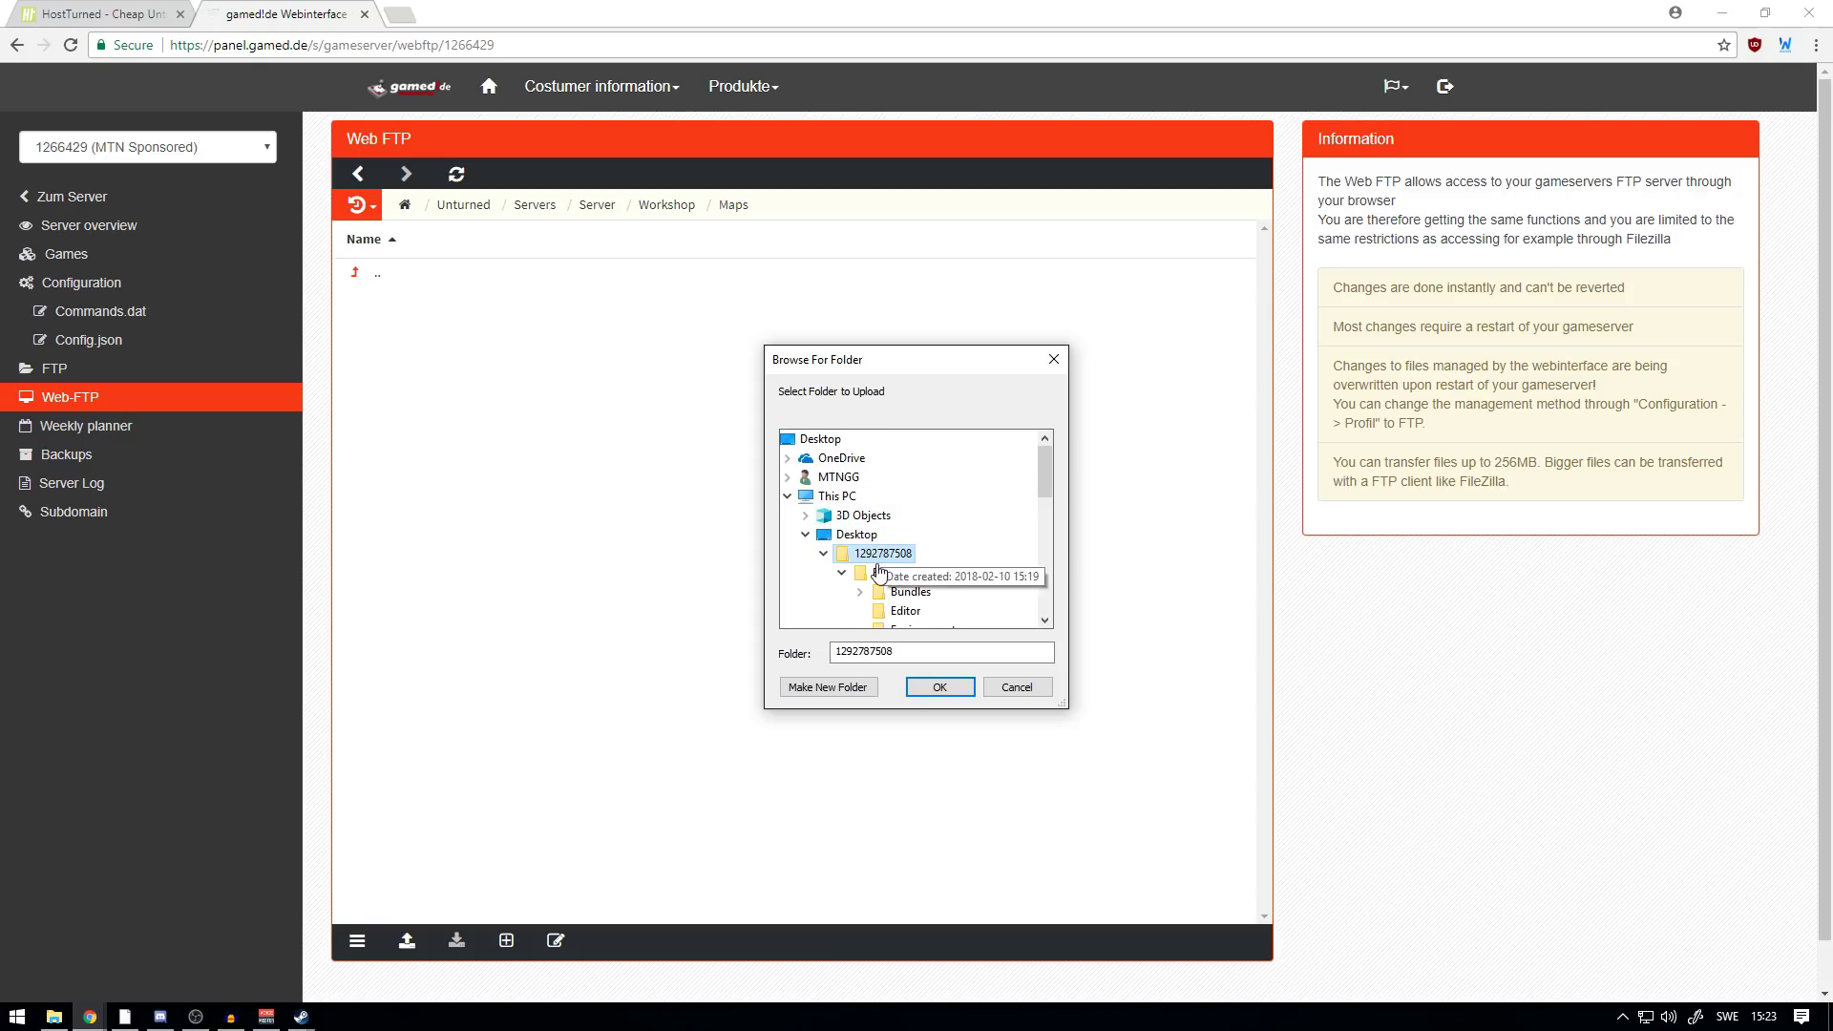
click(939, 688)
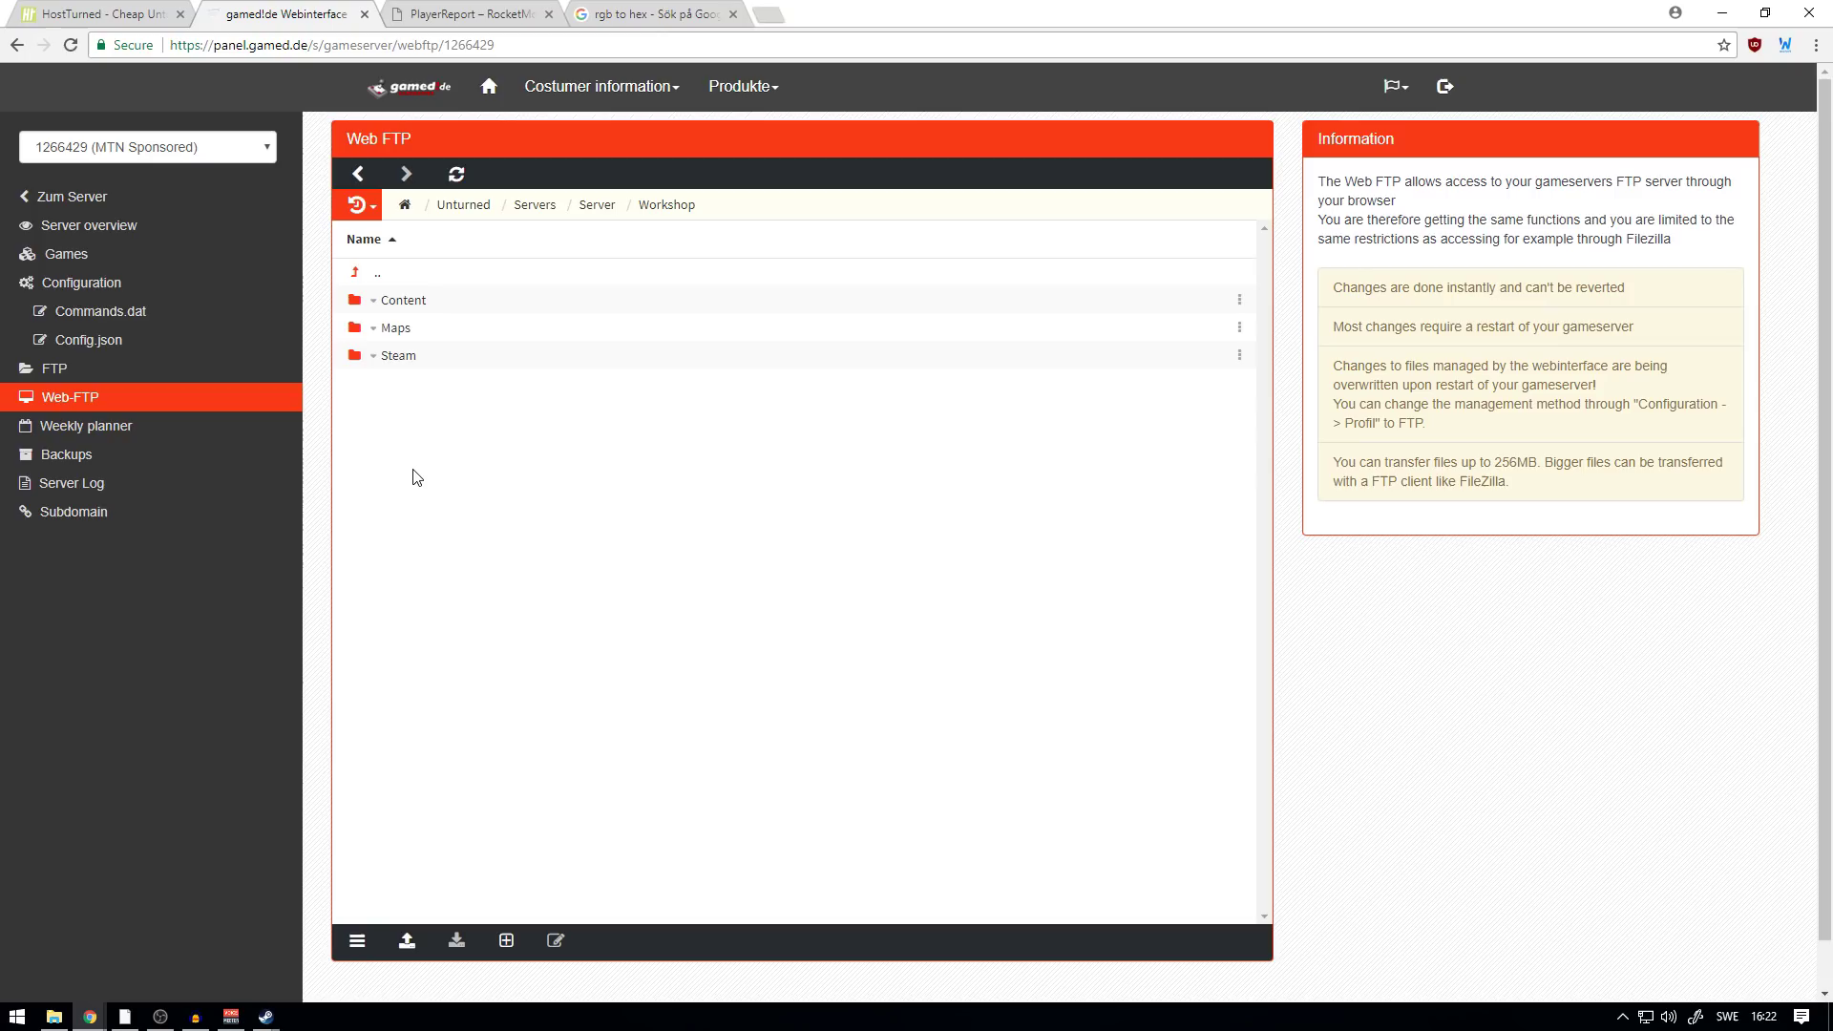
- Open the server's Workshop Content folder, then subscribe to Duster (Pump Shotgun) in Steam
click(406, 302)
click(315, 917)
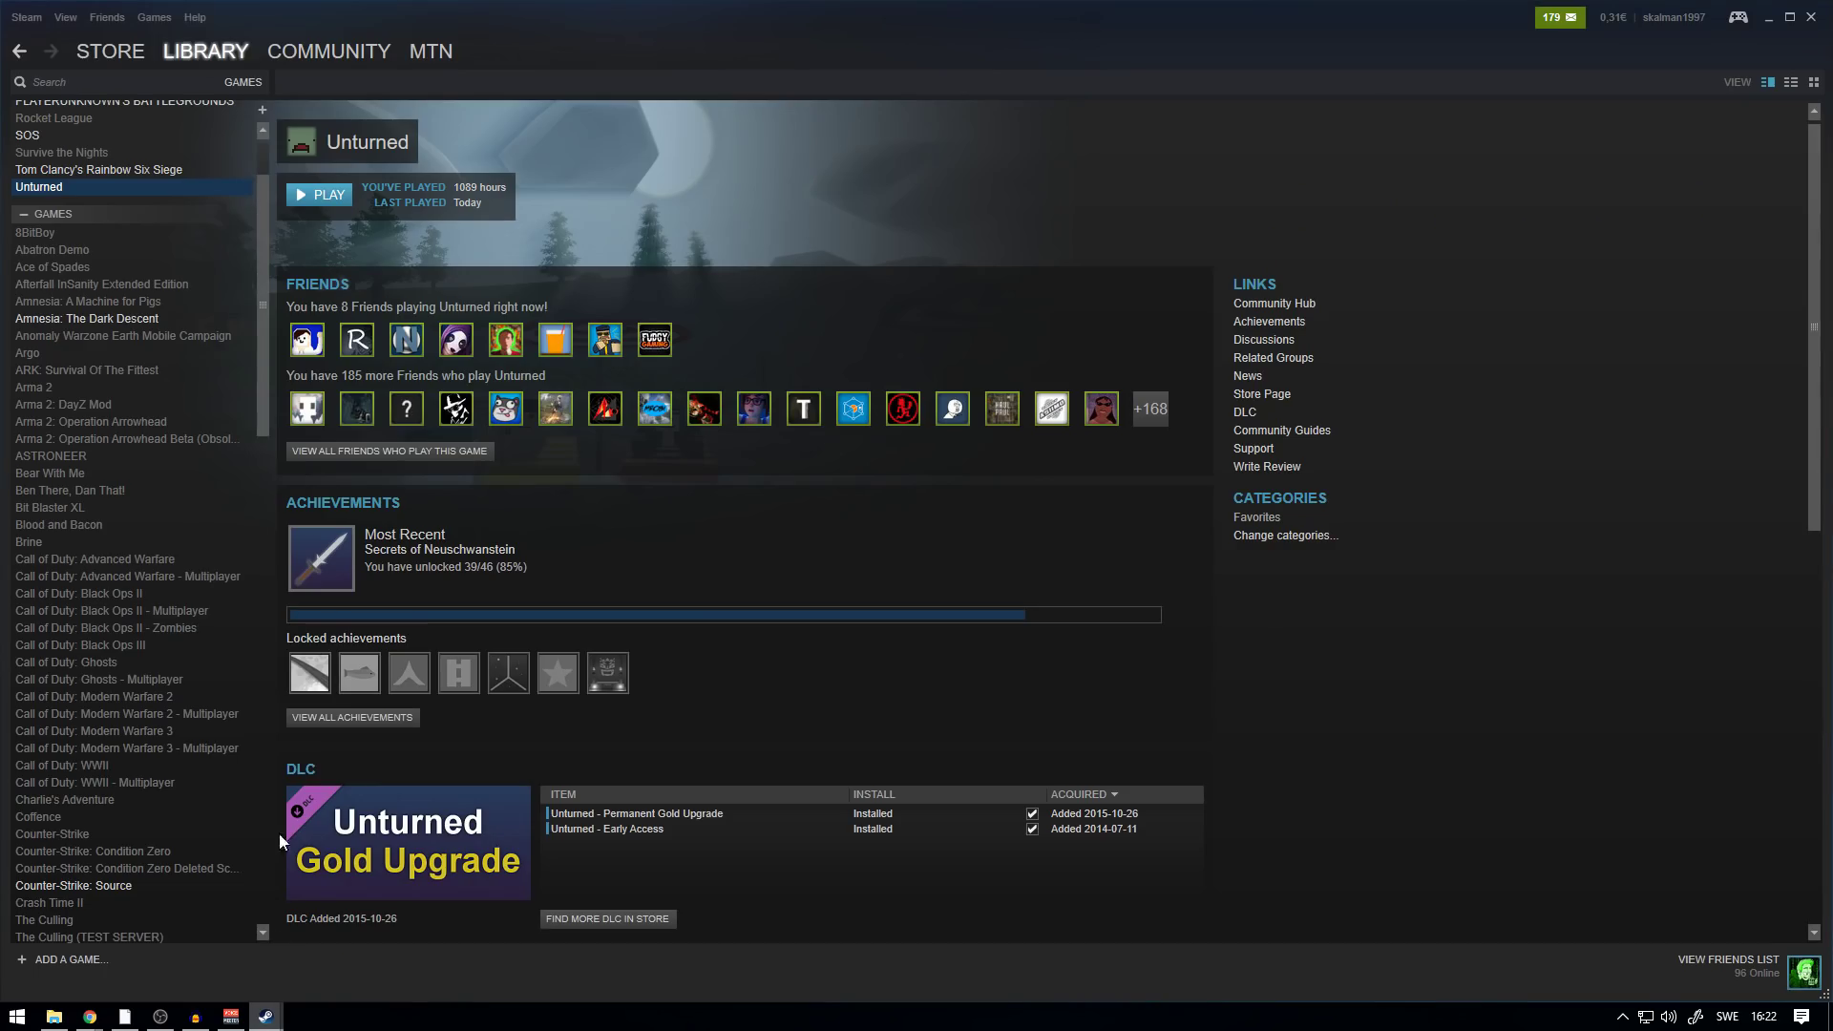
mouse_move(336, 43)
click(318, 116)
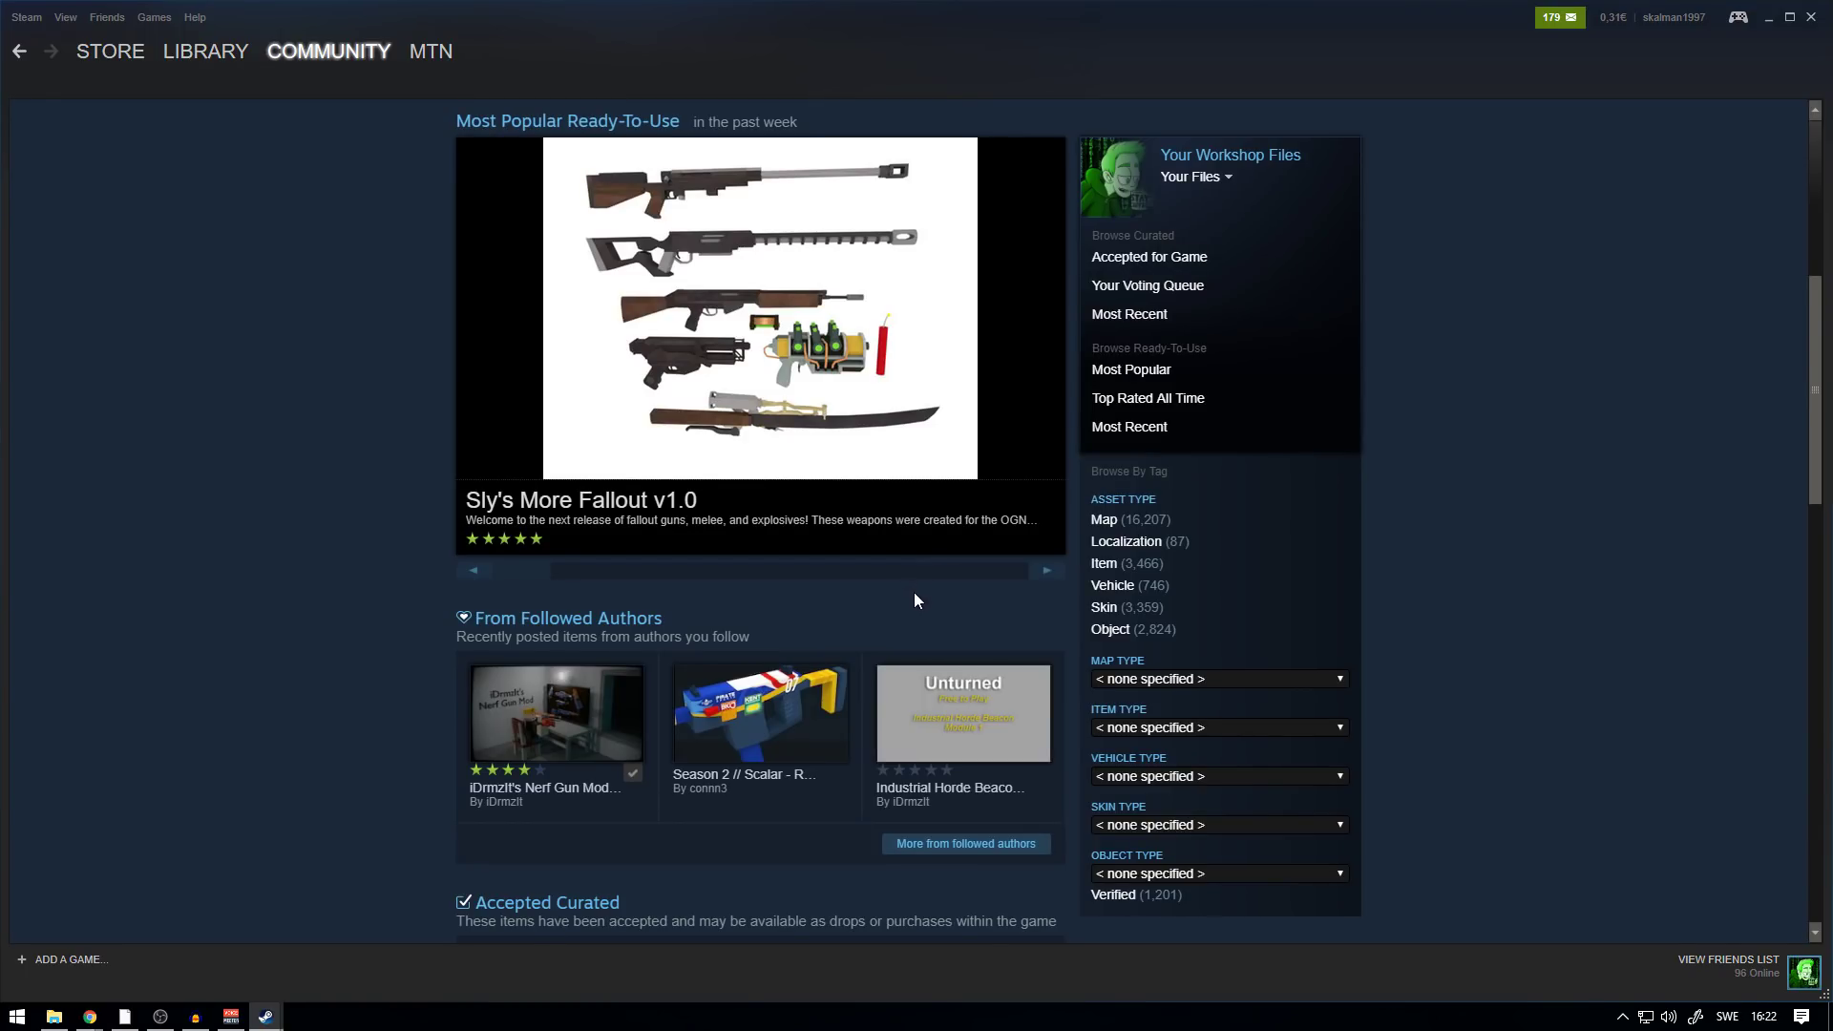
click(1109, 564)
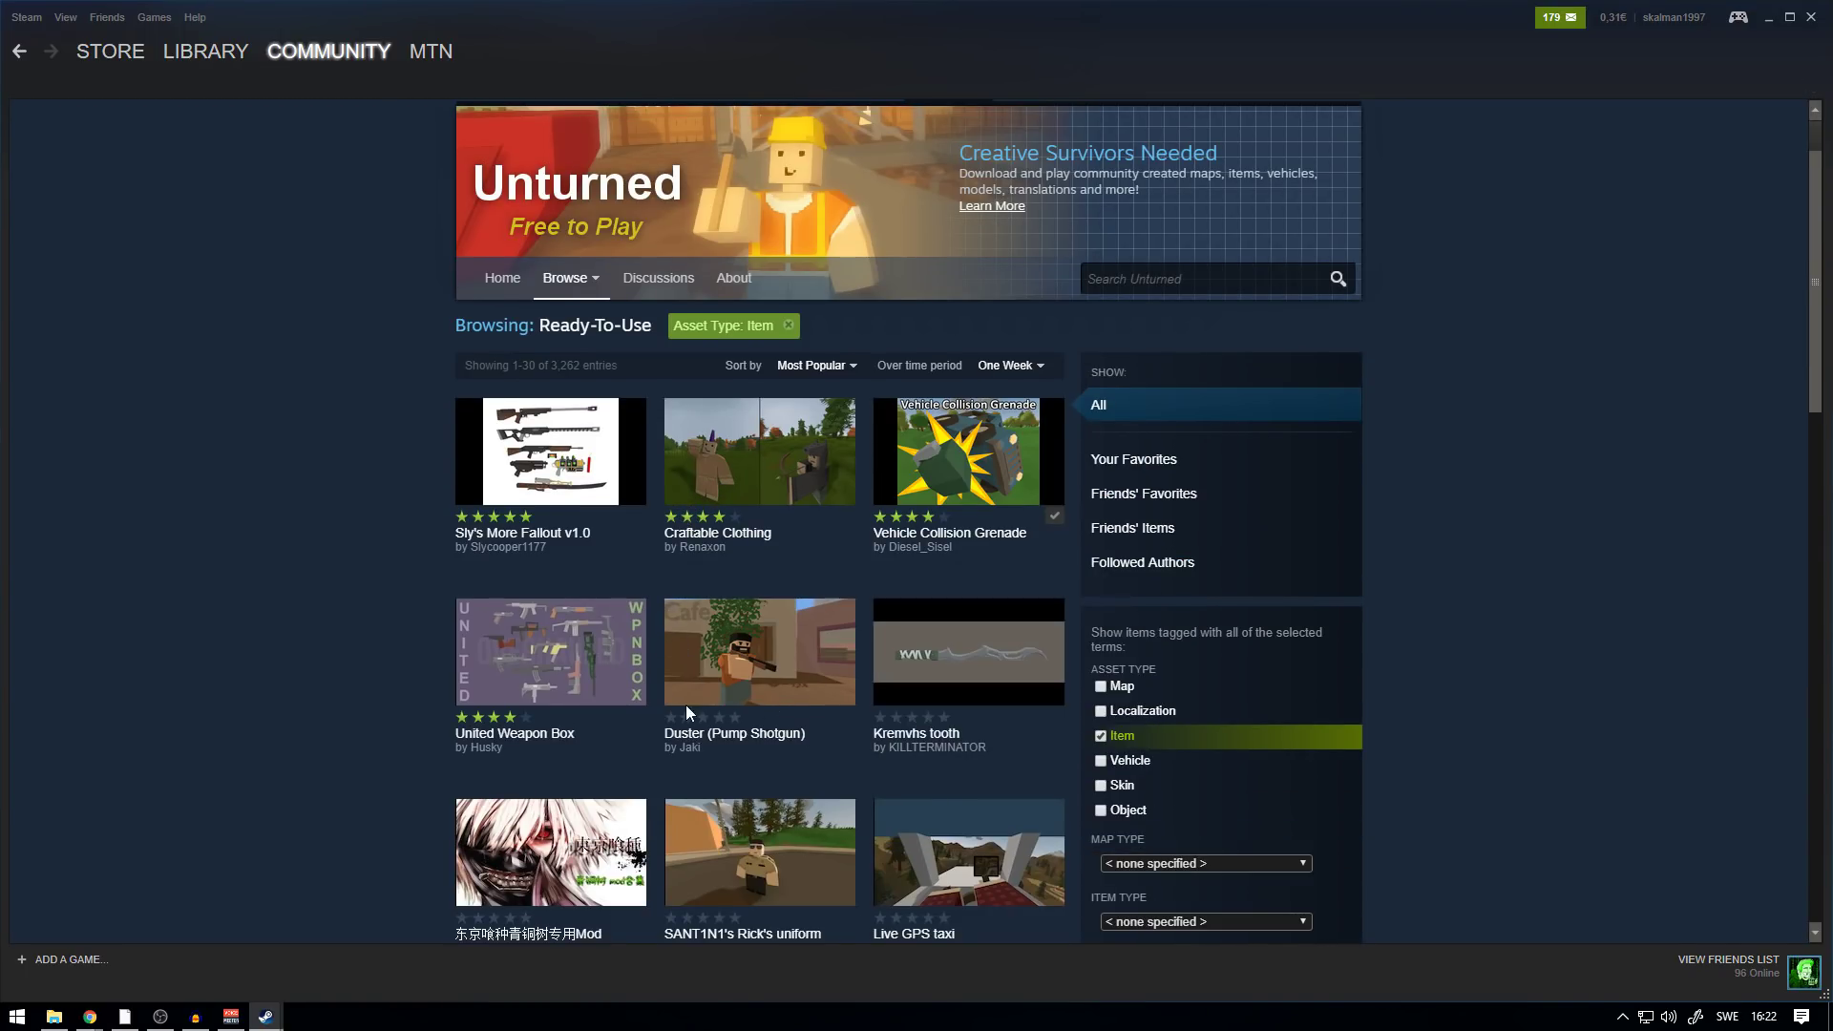
click(771, 706)
click(981, 687)
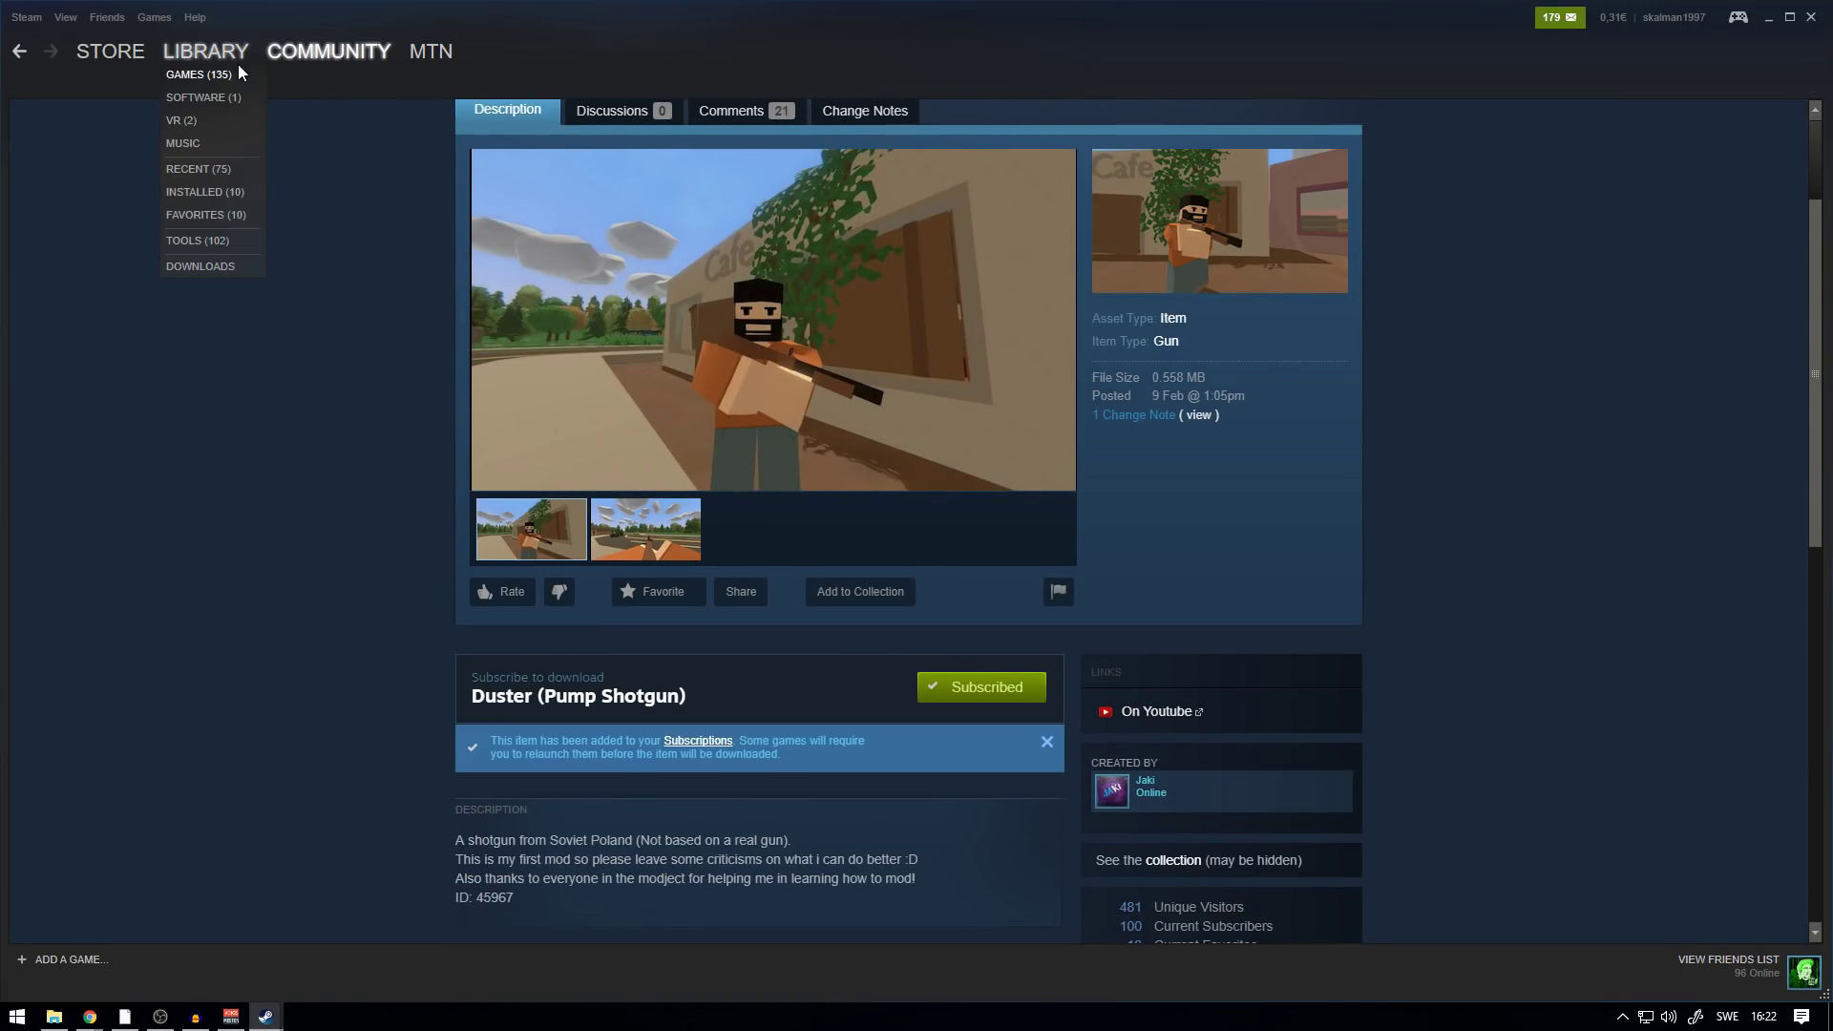
click(216, 74)
- Open Unturned's local install folder from its Steam properties
right_click(243, 183)
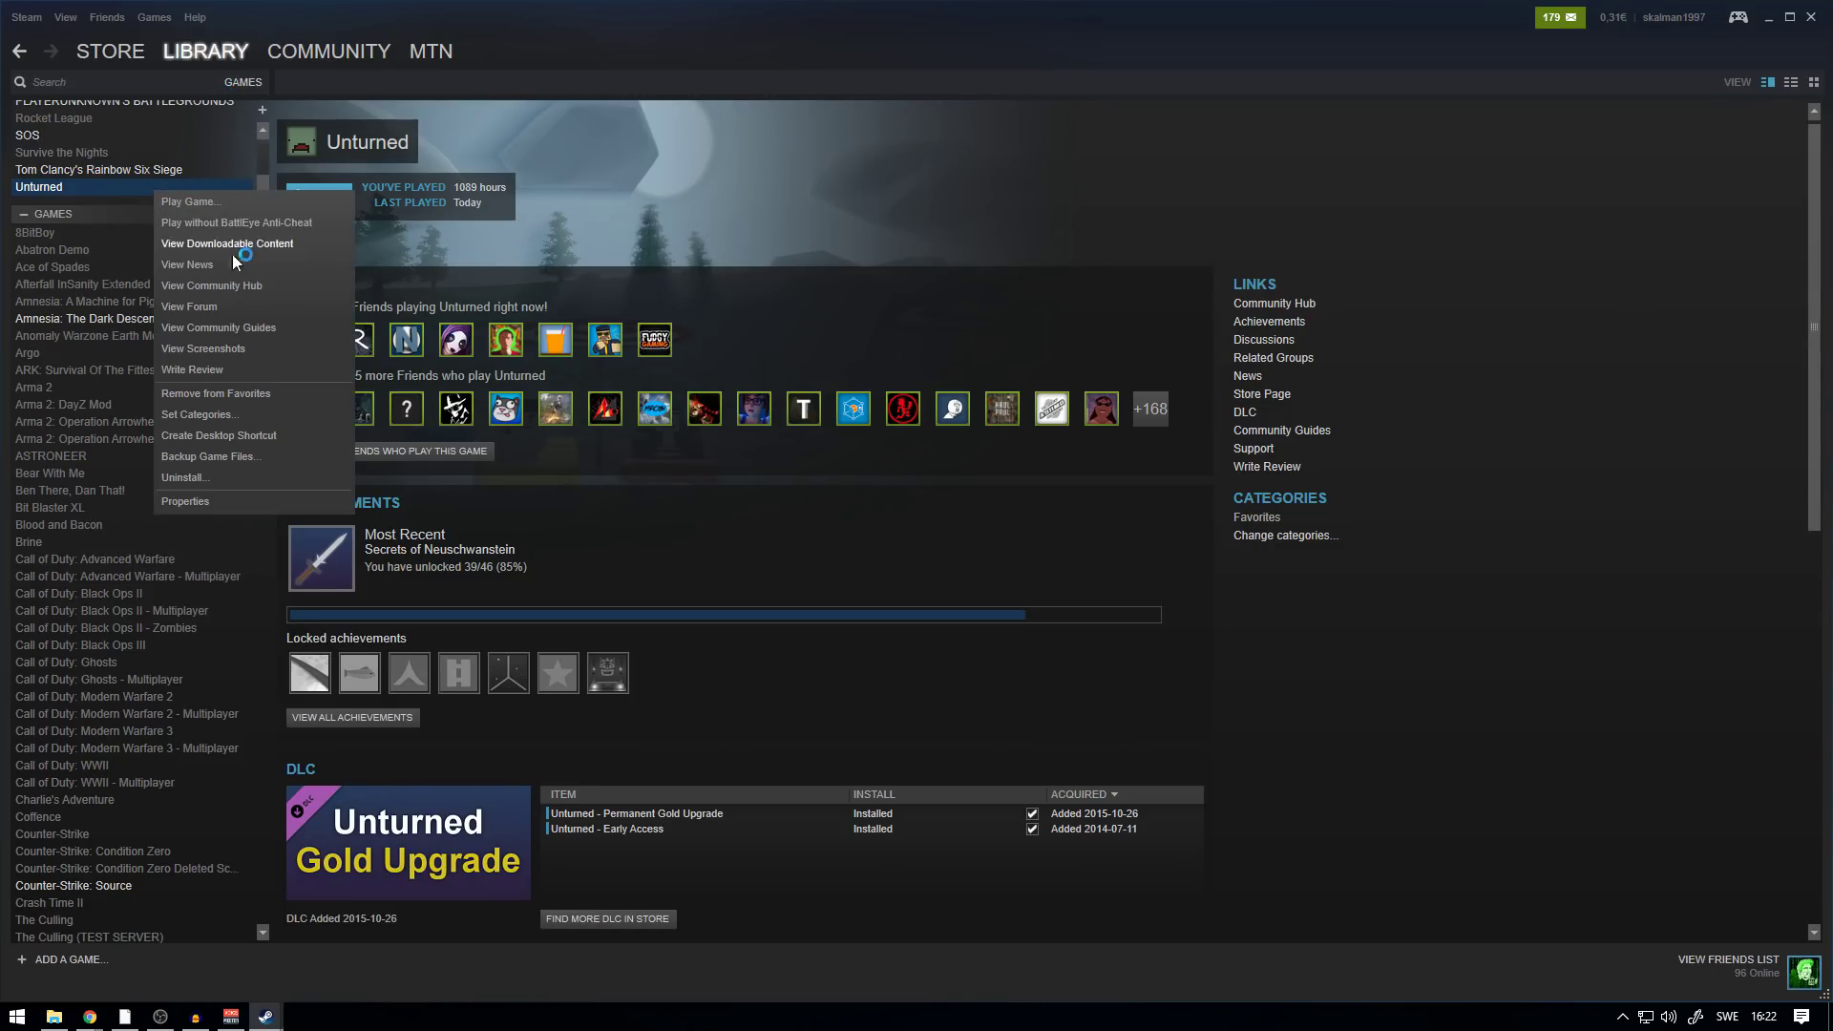
click(272, 501)
click(851, 254)
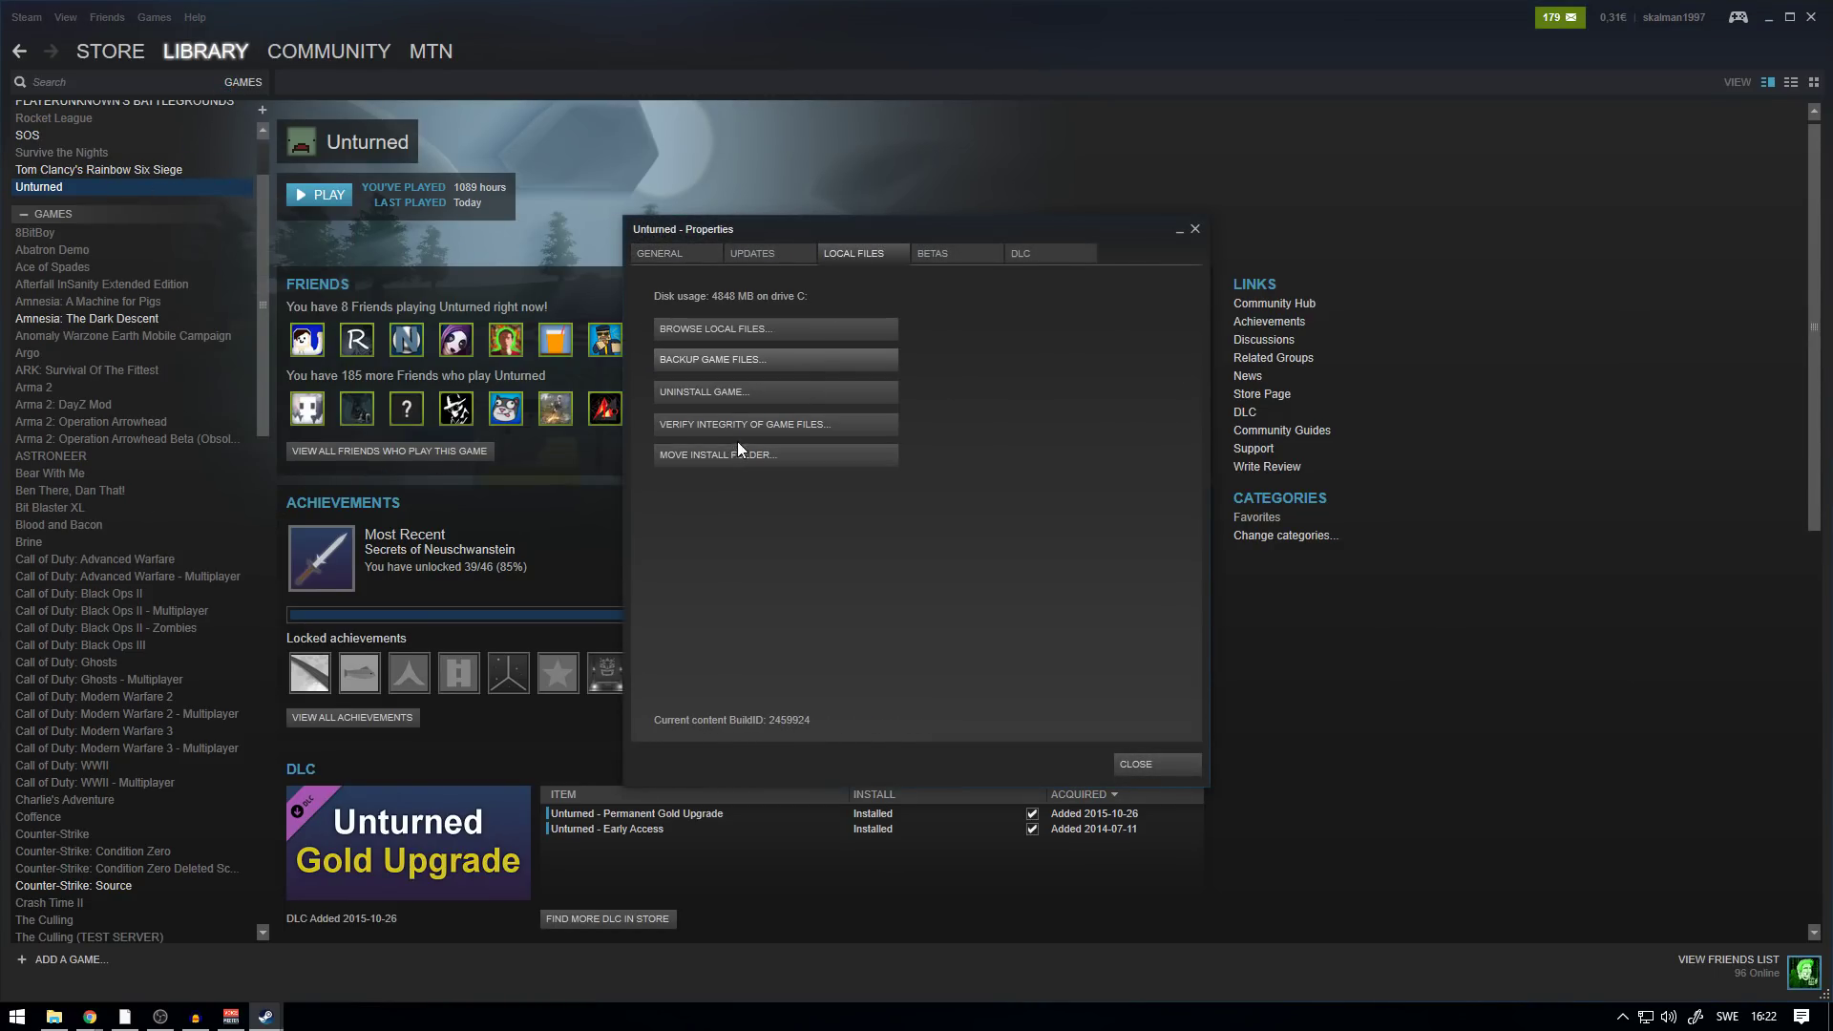
click(736, 337)
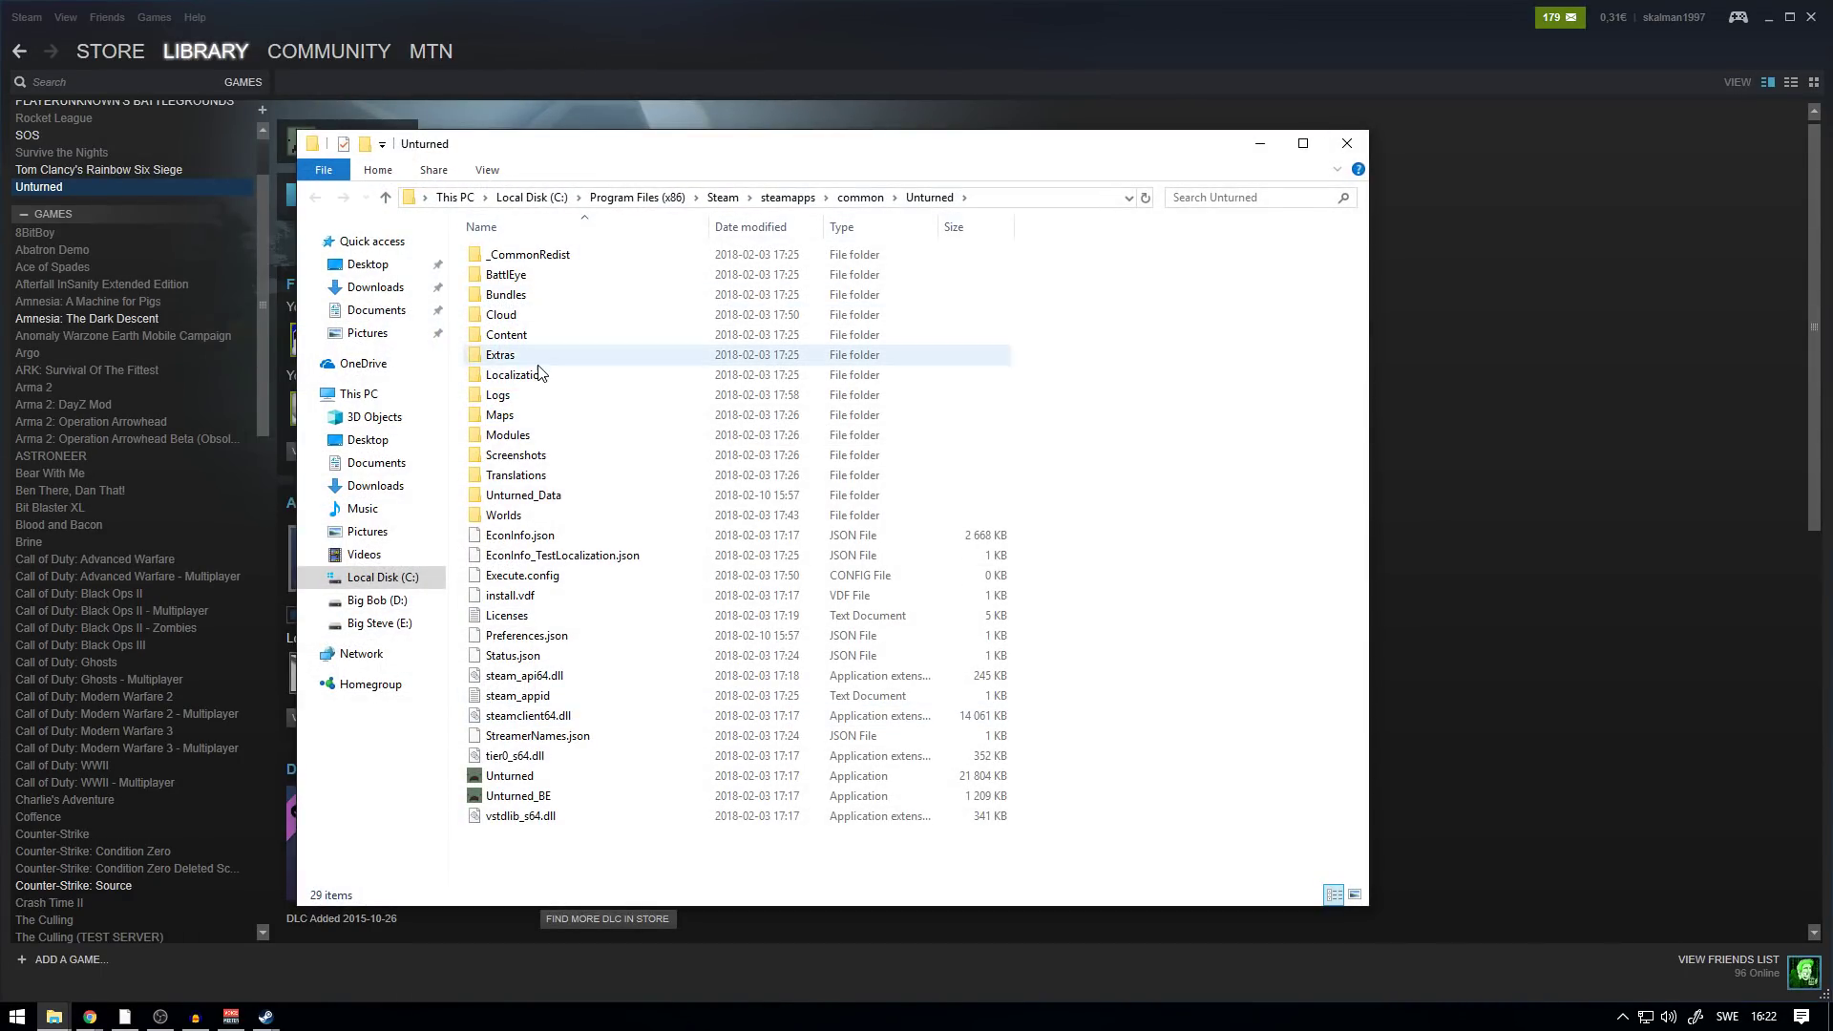
click(788, 197)
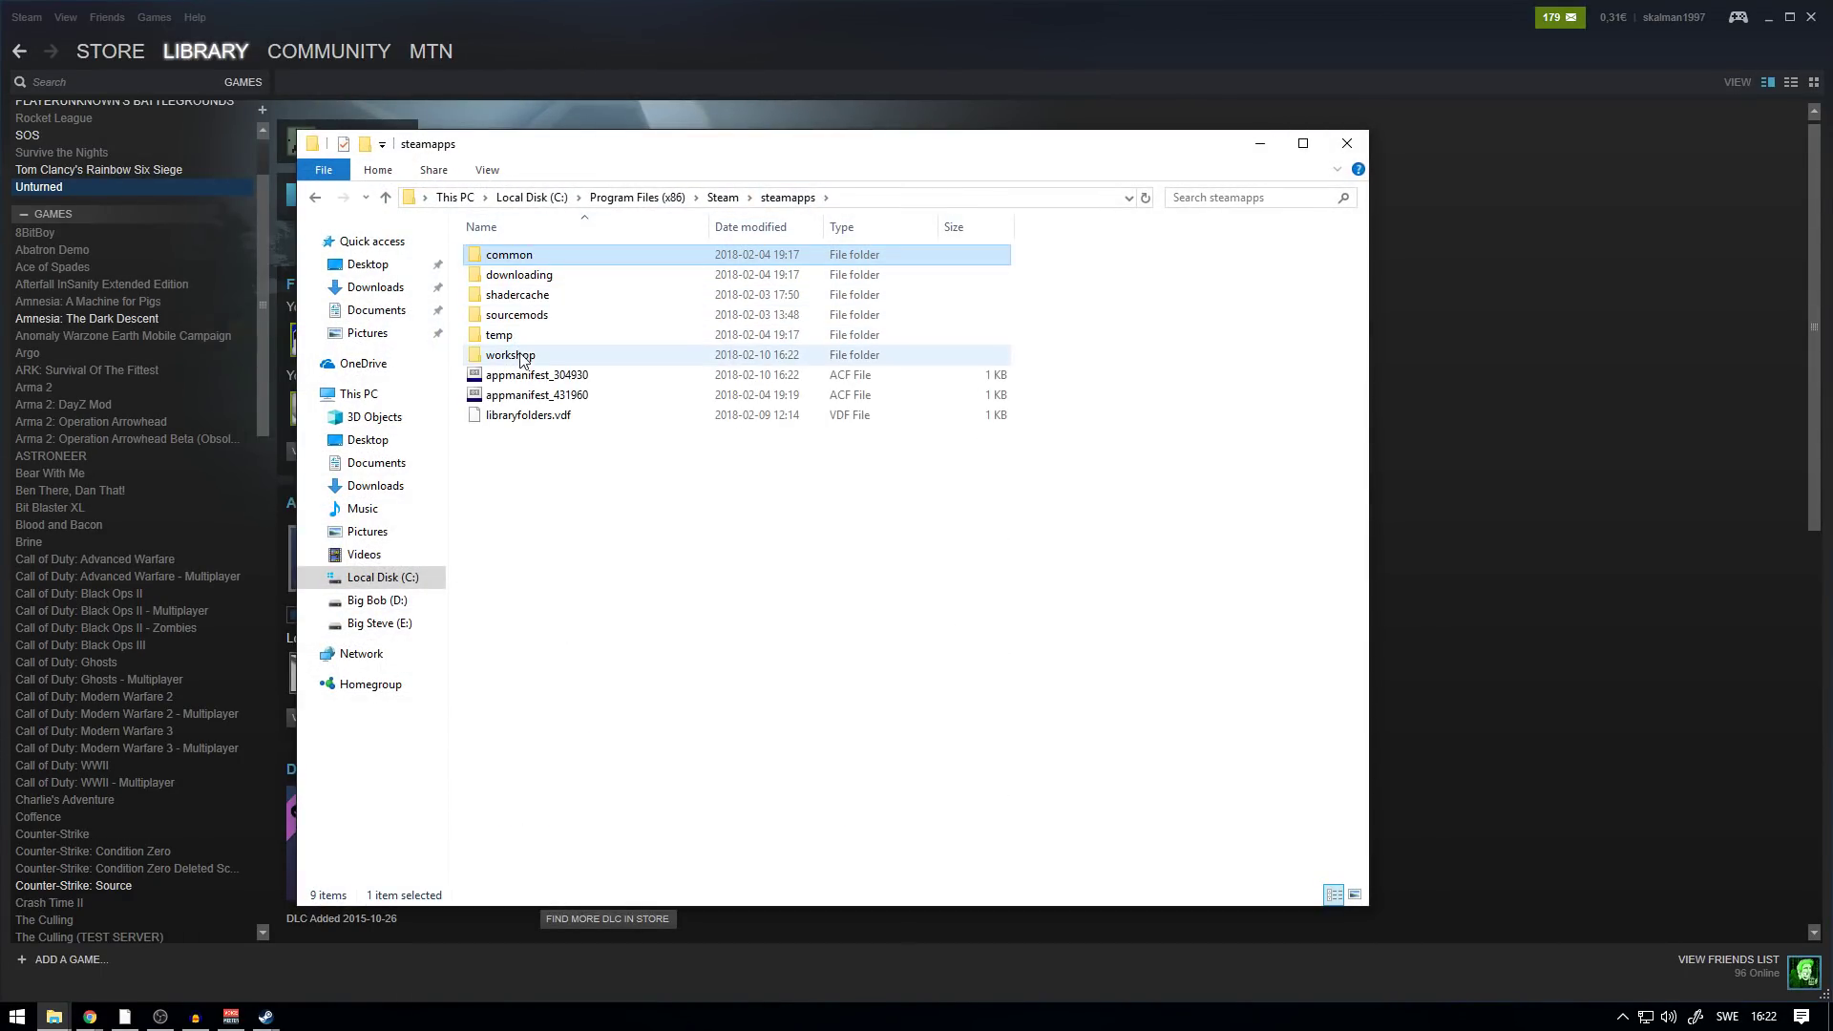
double_click(524, 355)
double_click(517, 258)
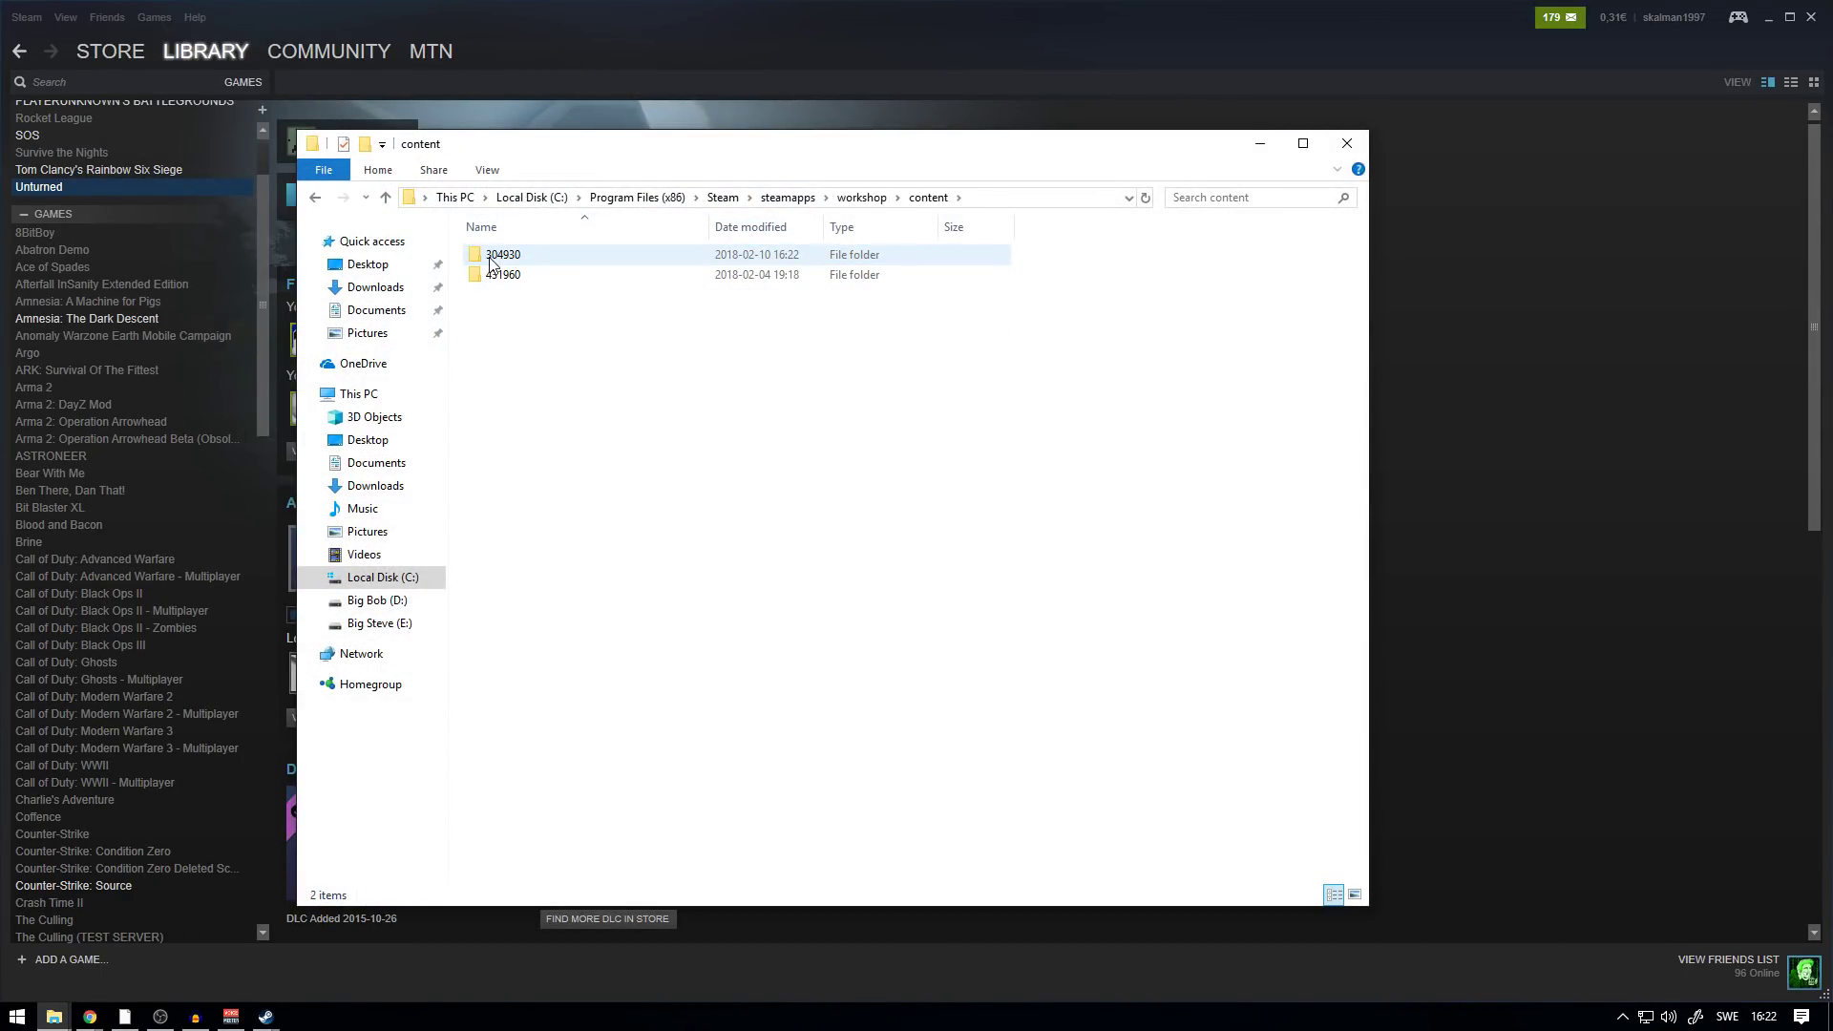
double_click(514, 258)
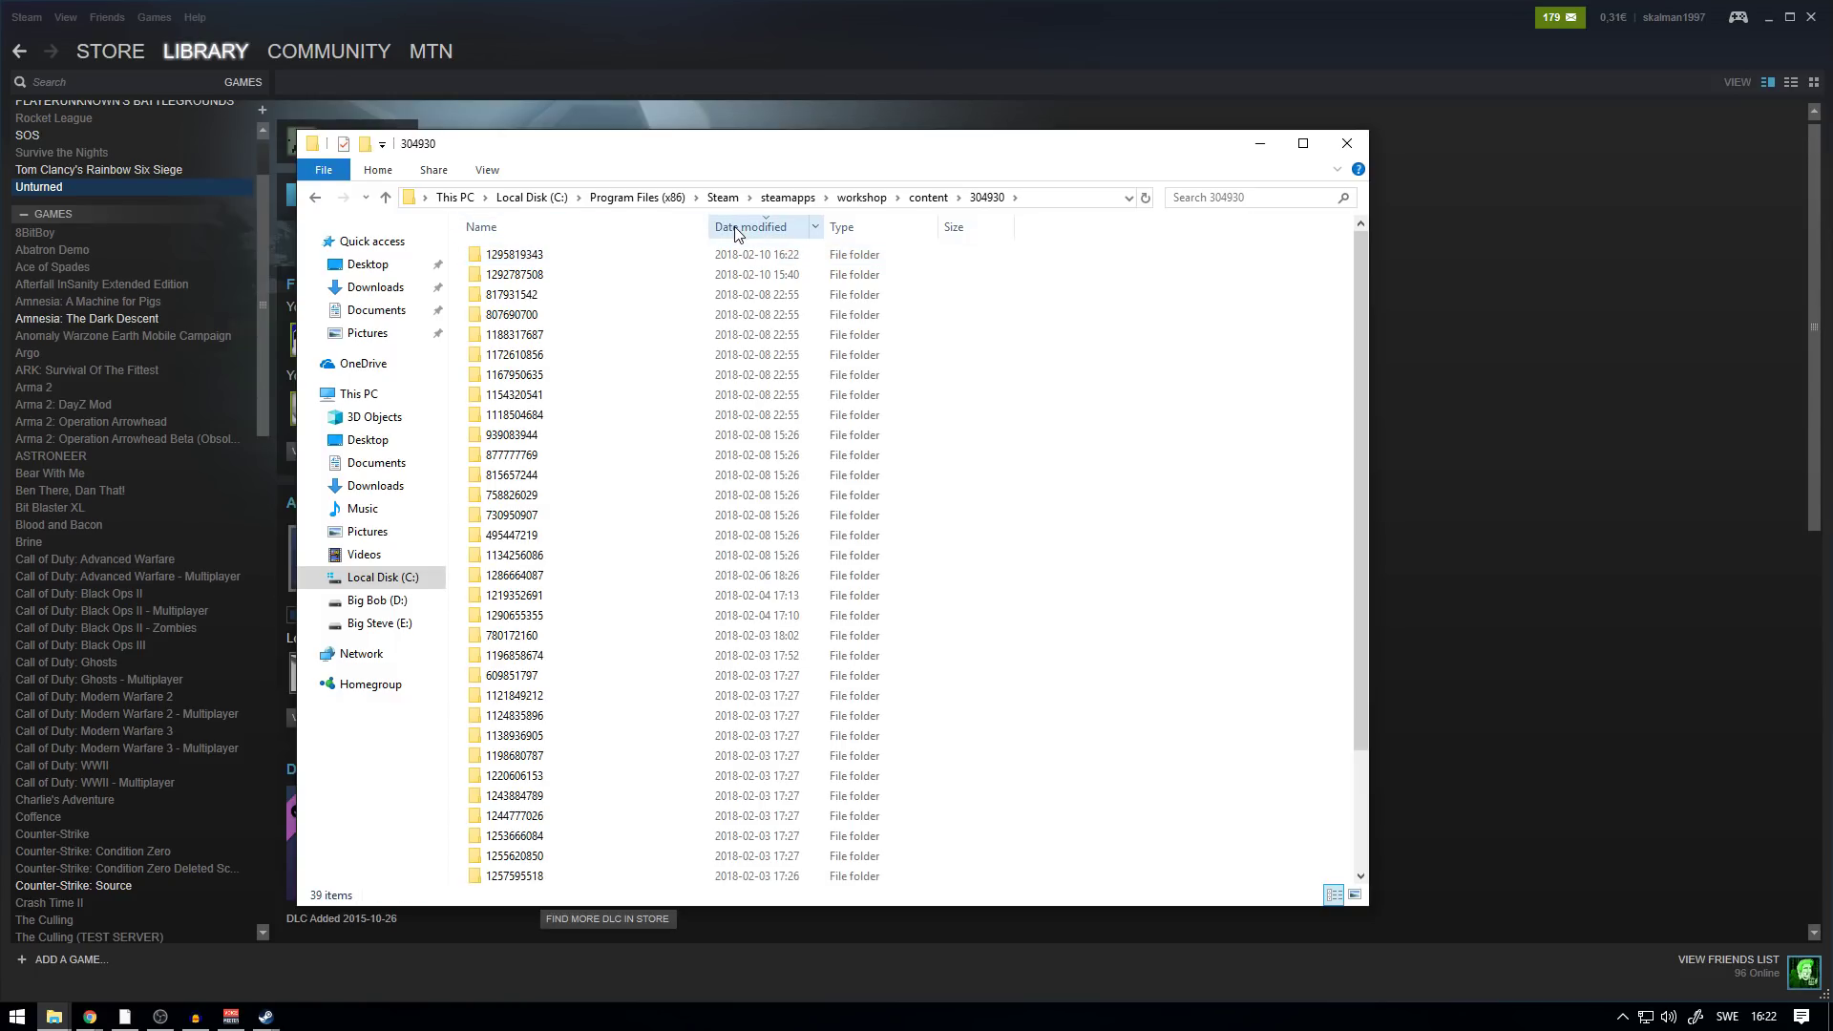
double_click(712, 256)
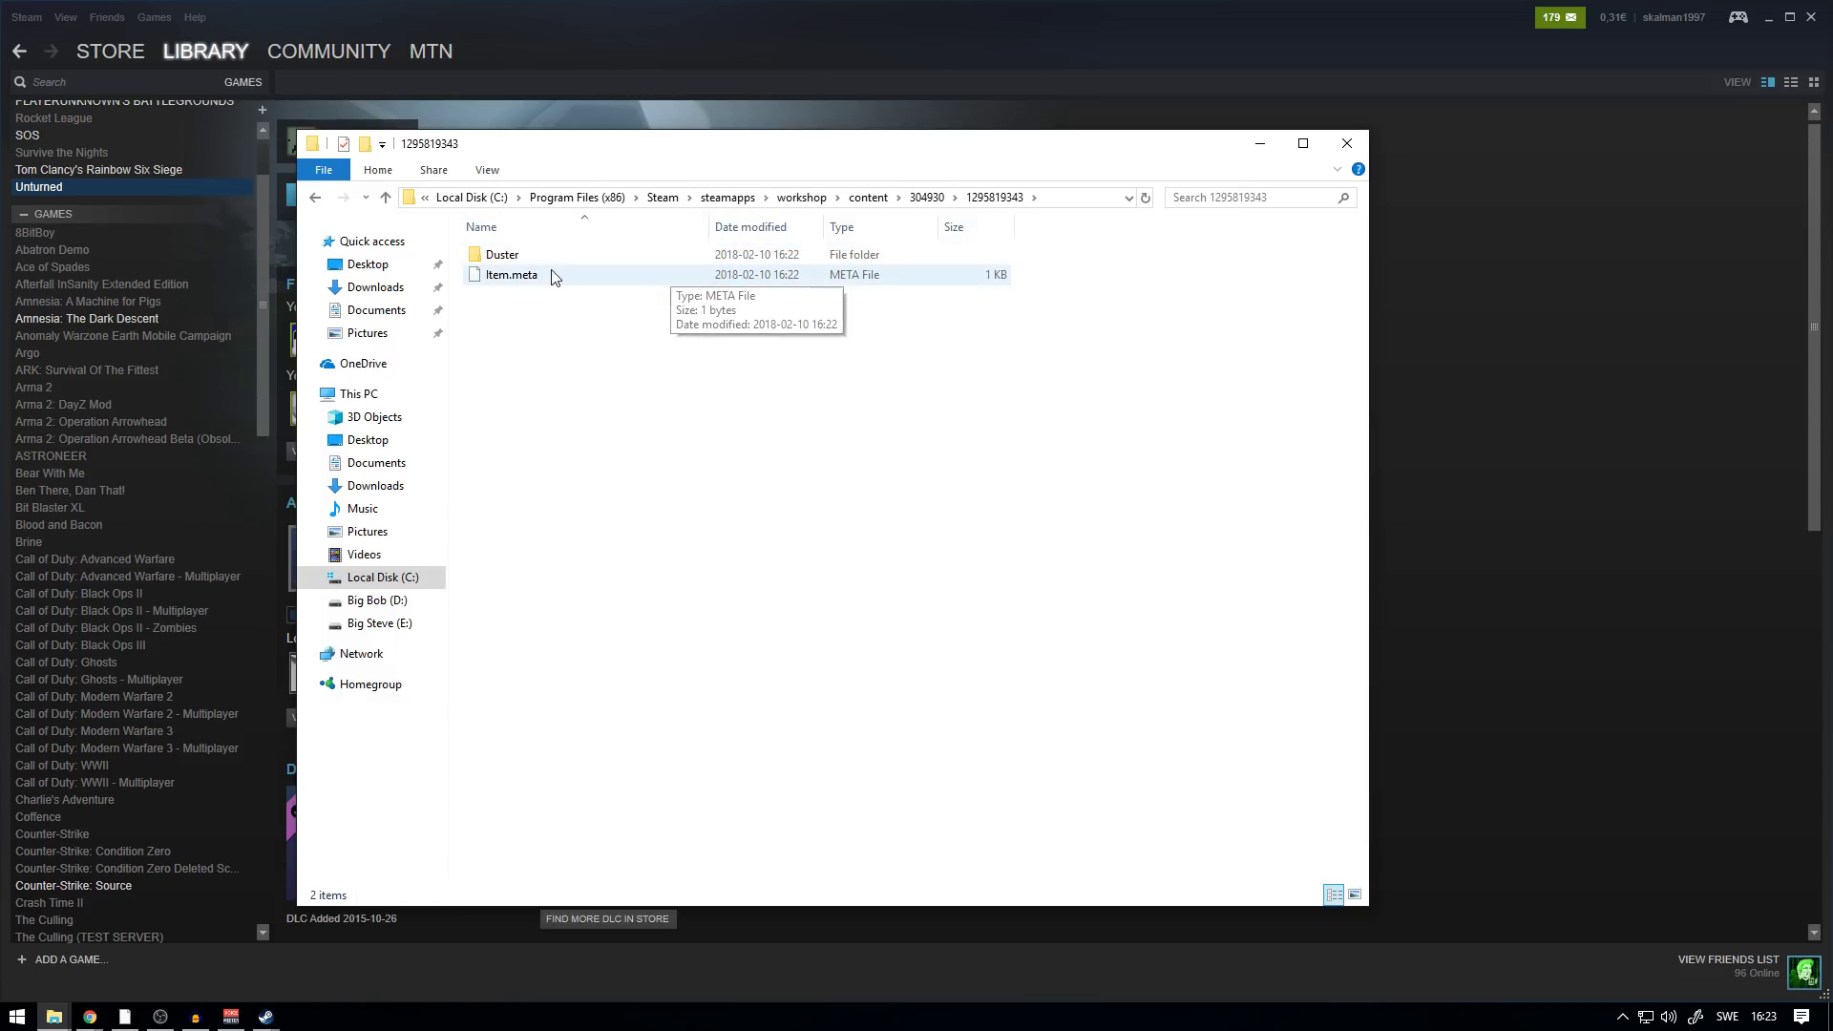
click(926, 196)
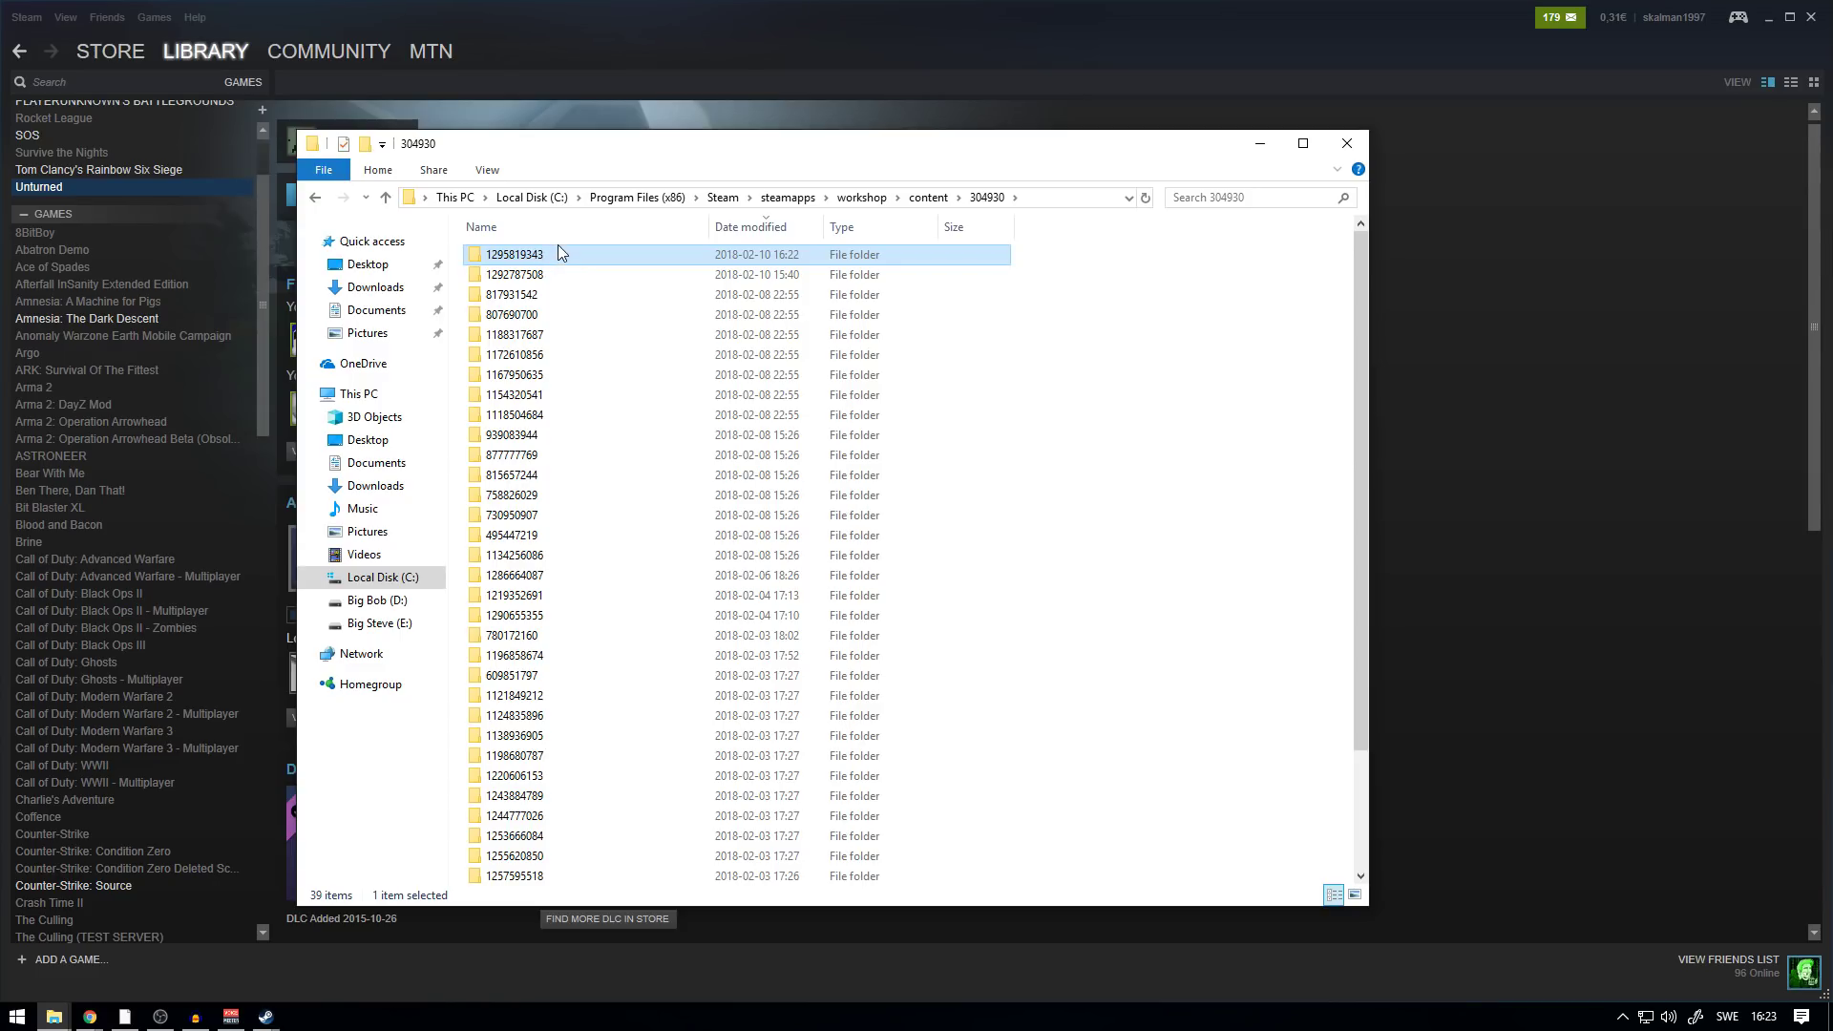
click(368, 263)
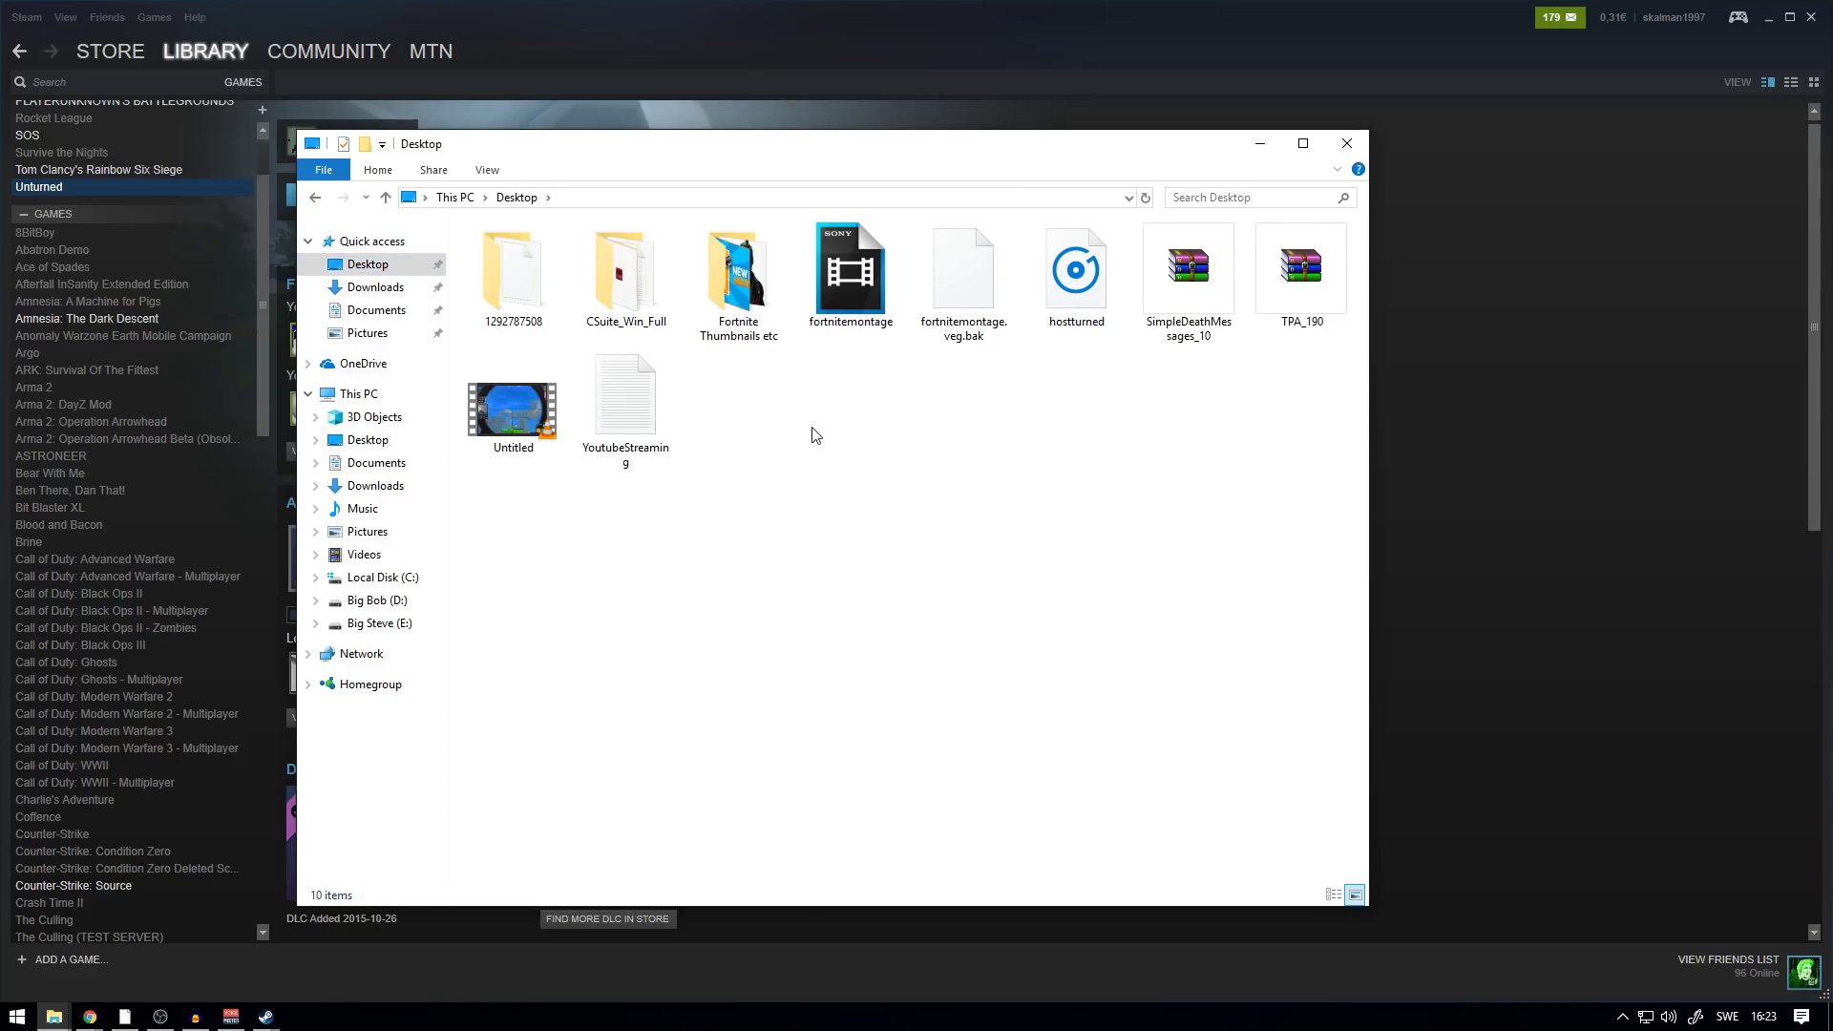
key(ctrl+v)
key(alt+Tab)
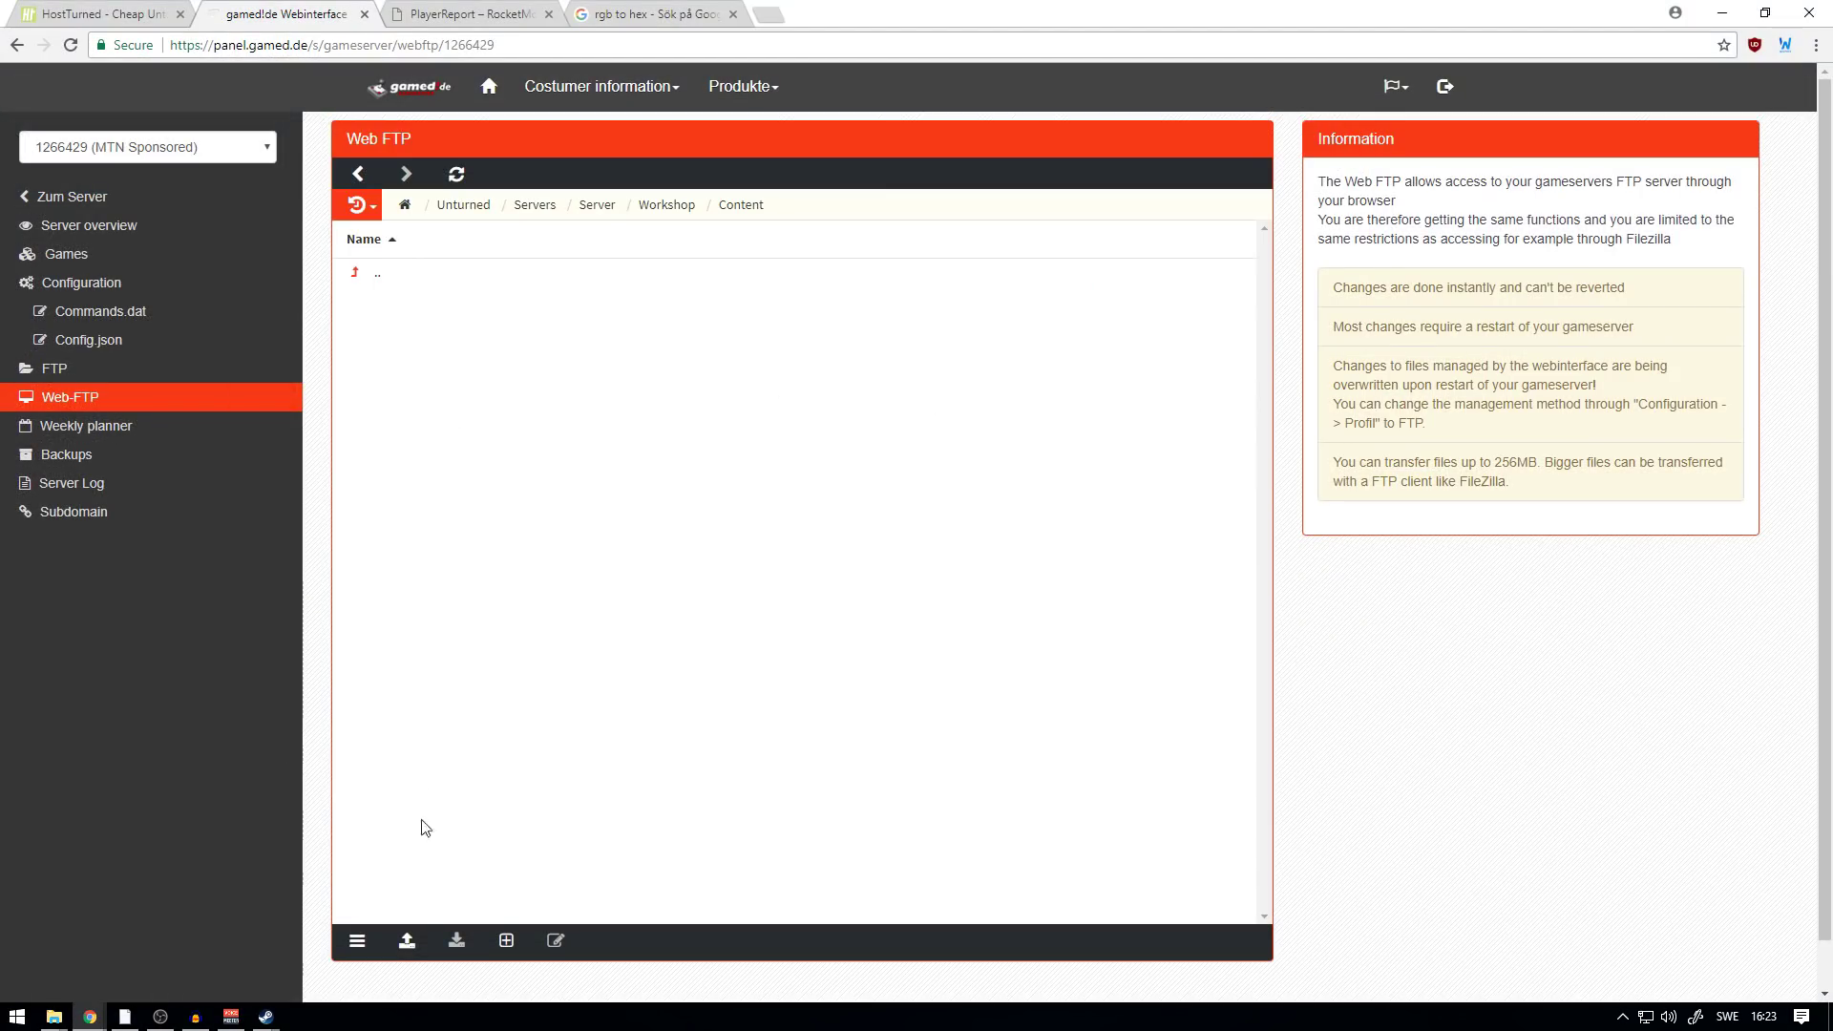
click(407, 941)
click(444, 879)
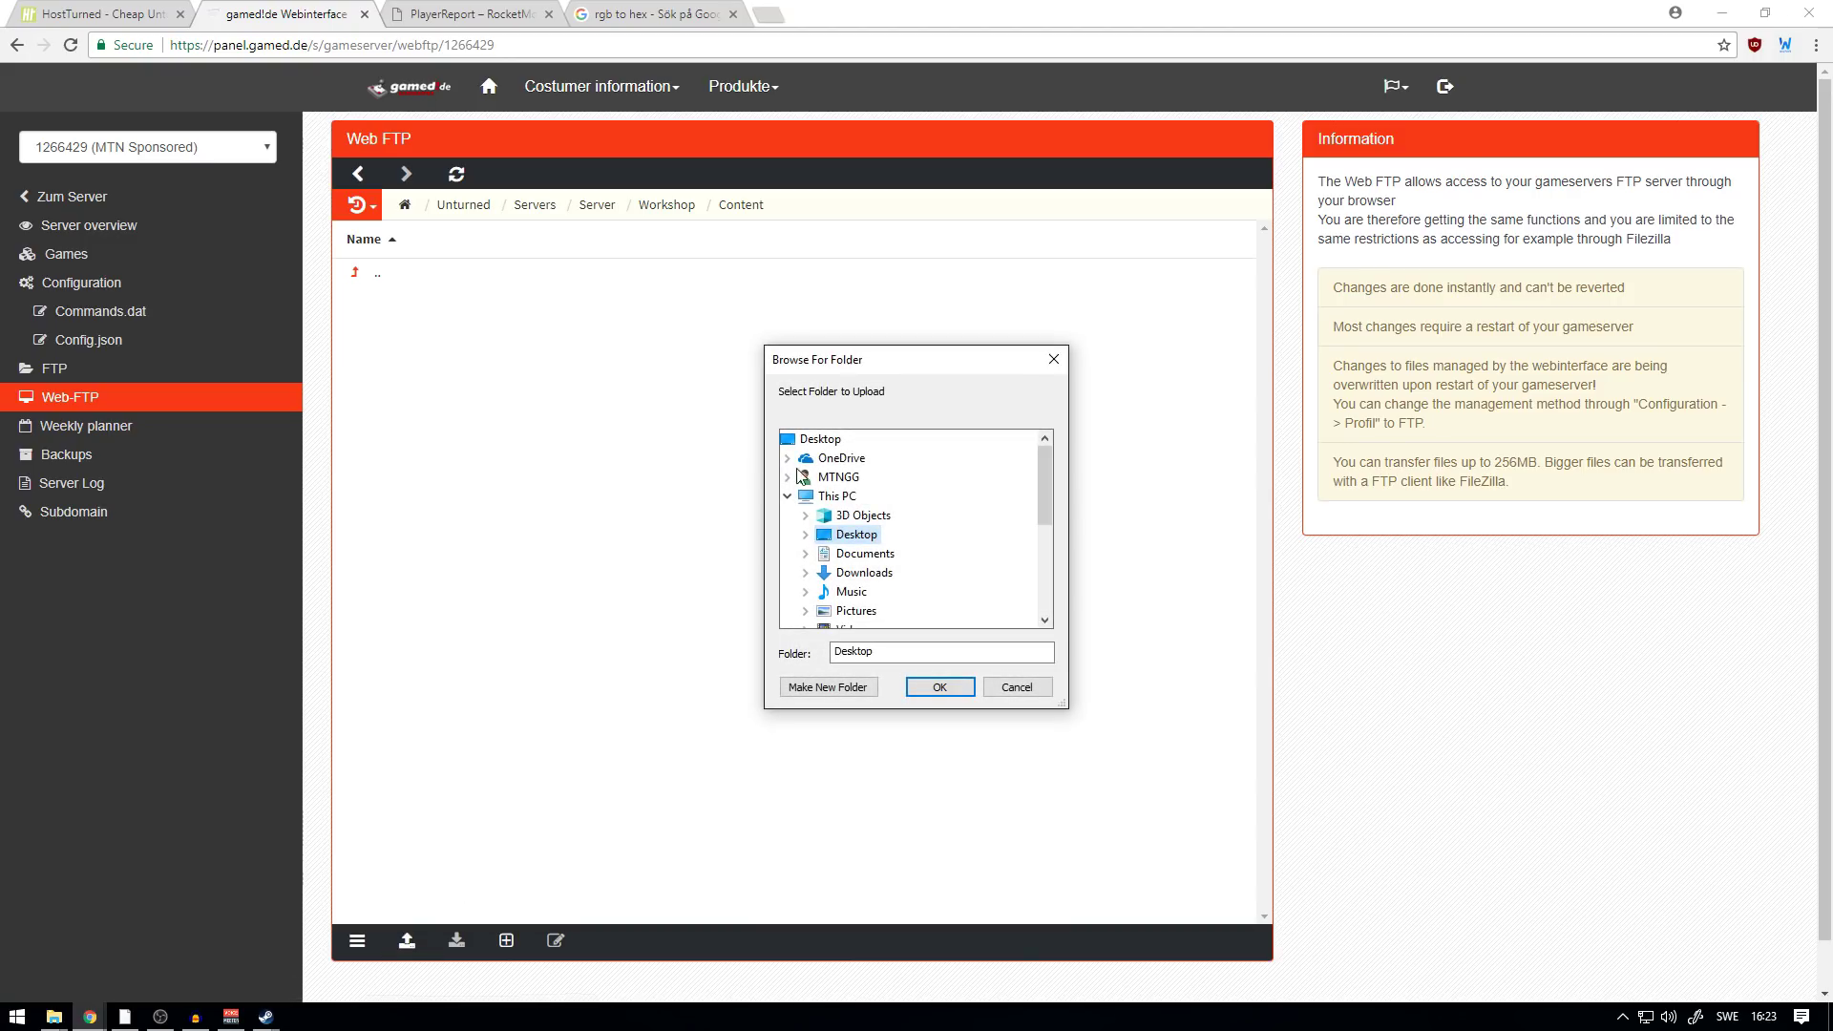
click(806, 534)
click(883, 572)
scroll(859, 554, down, 2)
scroll(840, 520, up, 2)
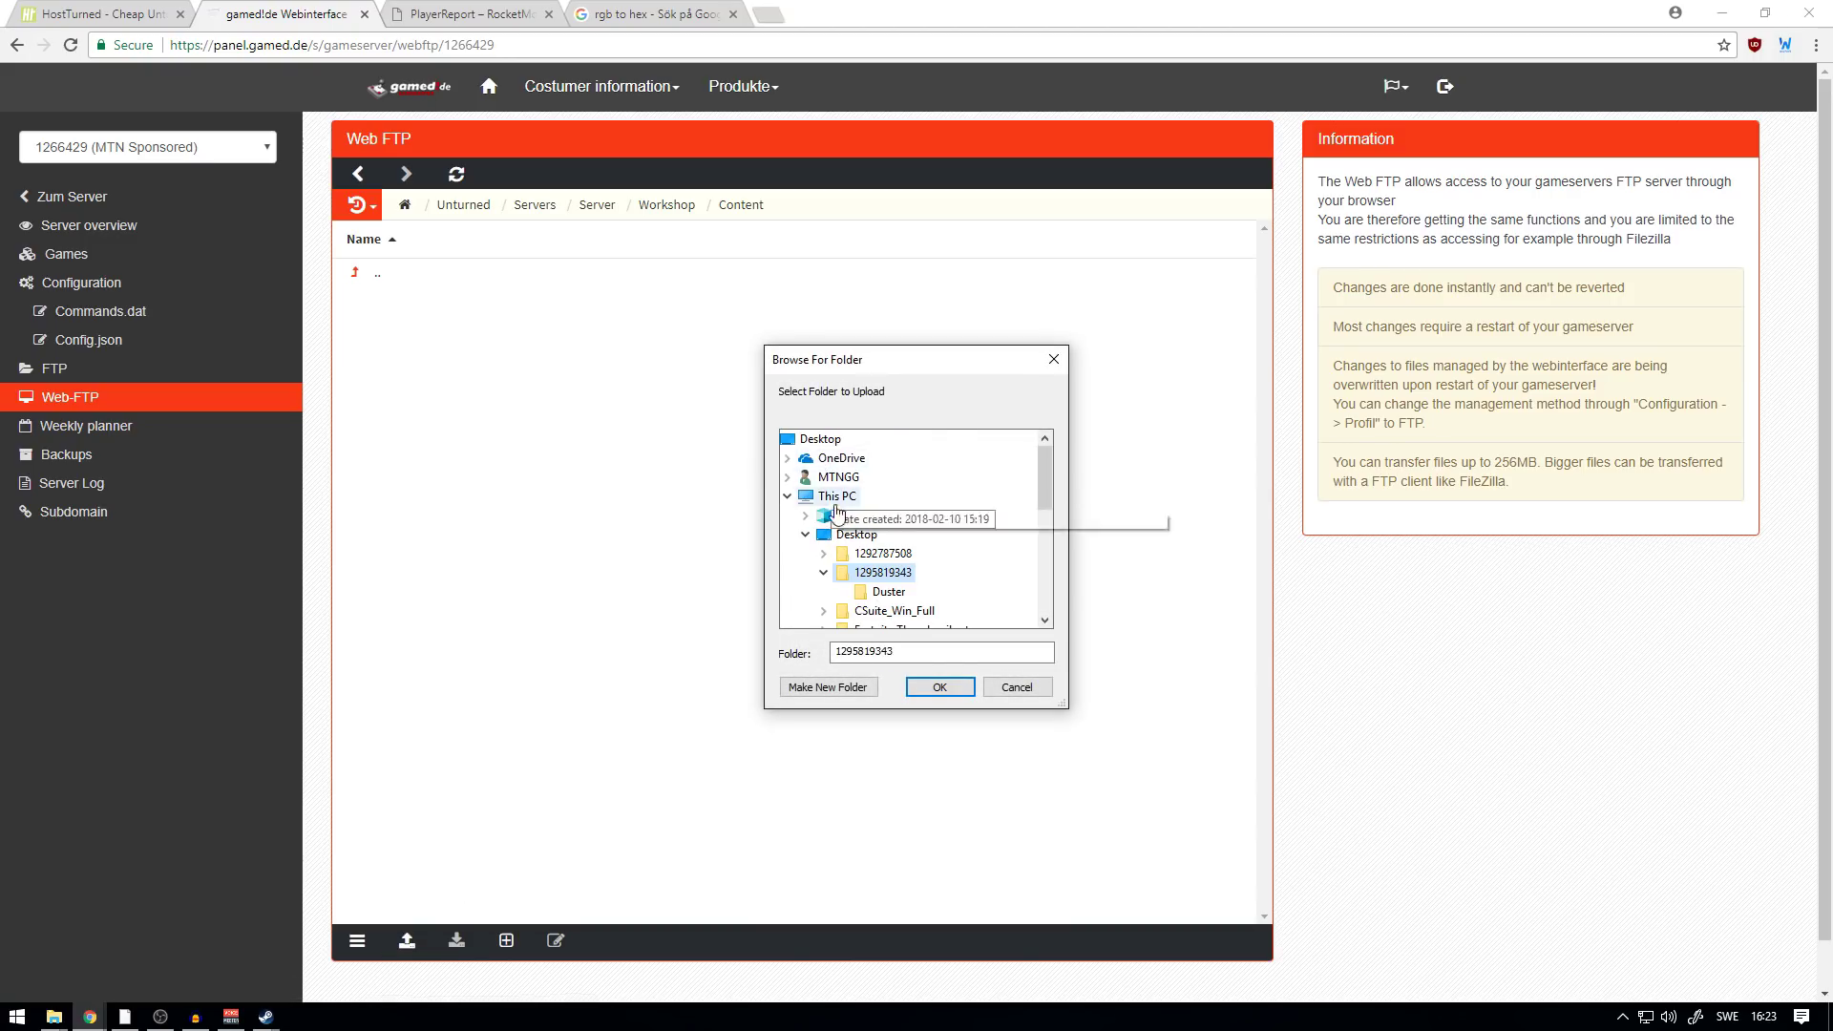
scroll(839, 516, down, 2)
click(939, 686)
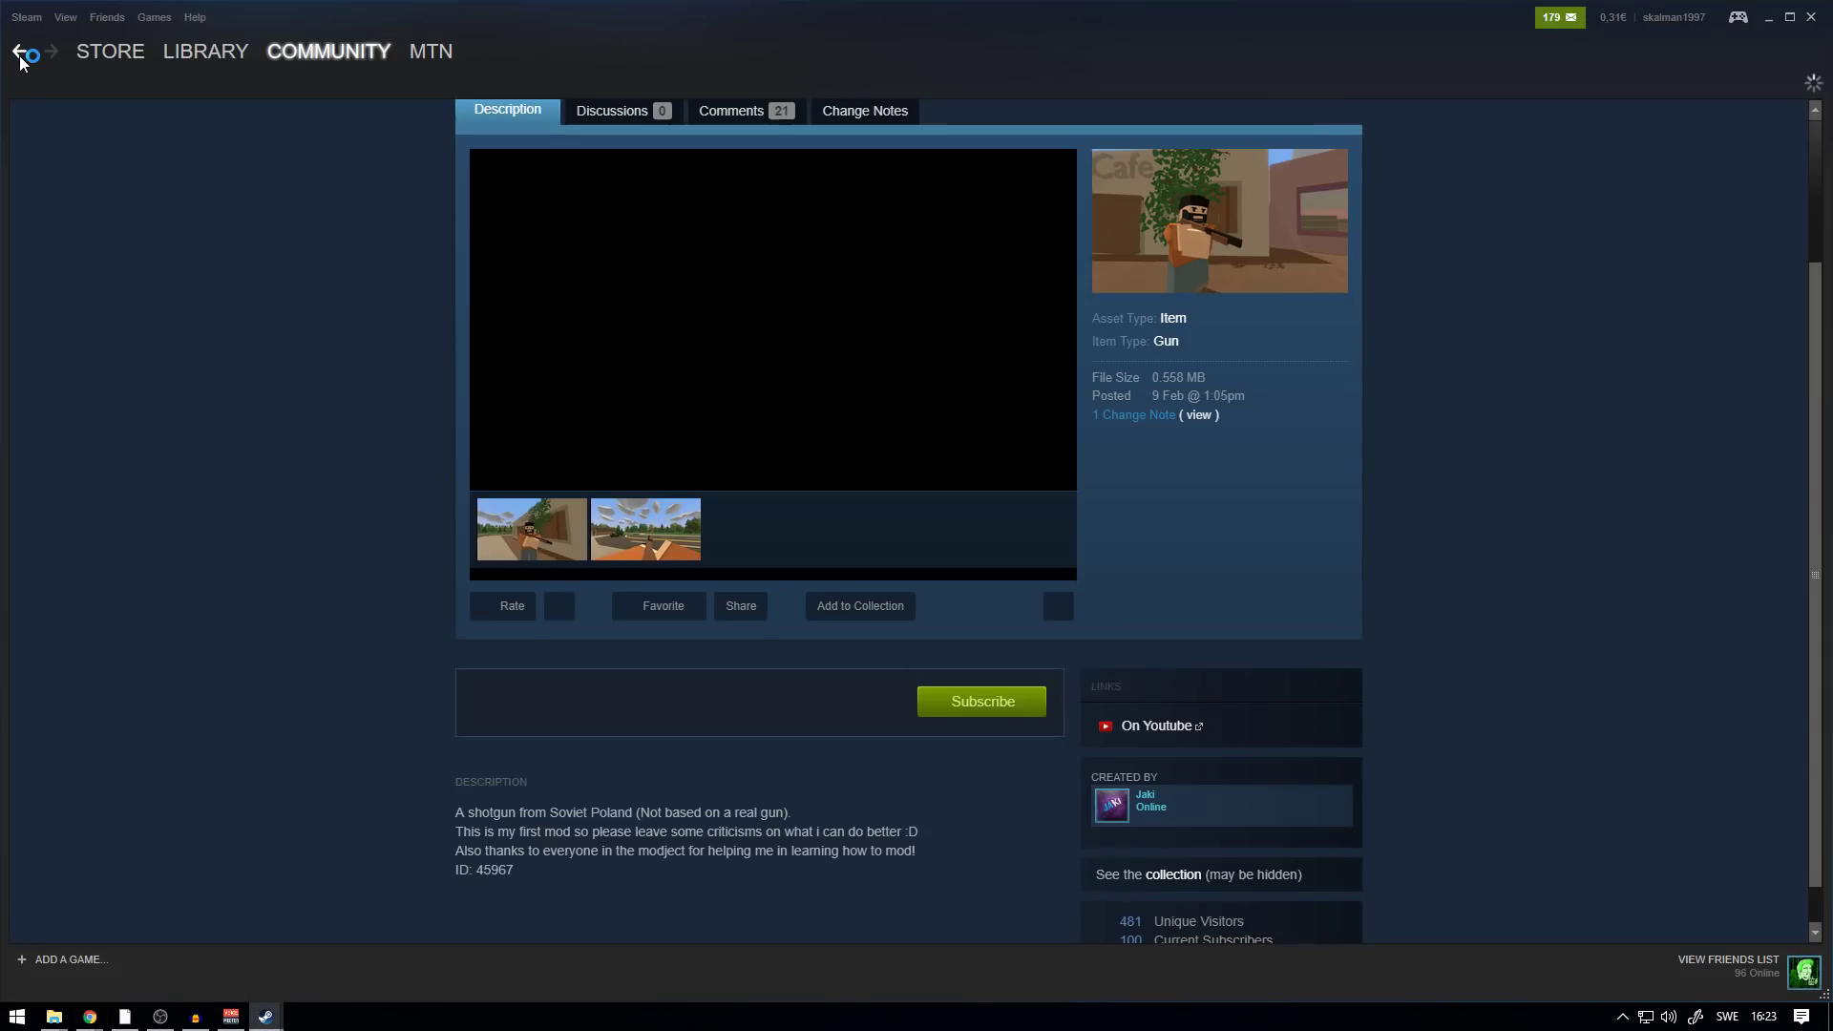
- Find and select the Duster item's ID 45967 on its Workshop page, then return to Web FTP
scroll(480, 573, down, 3)
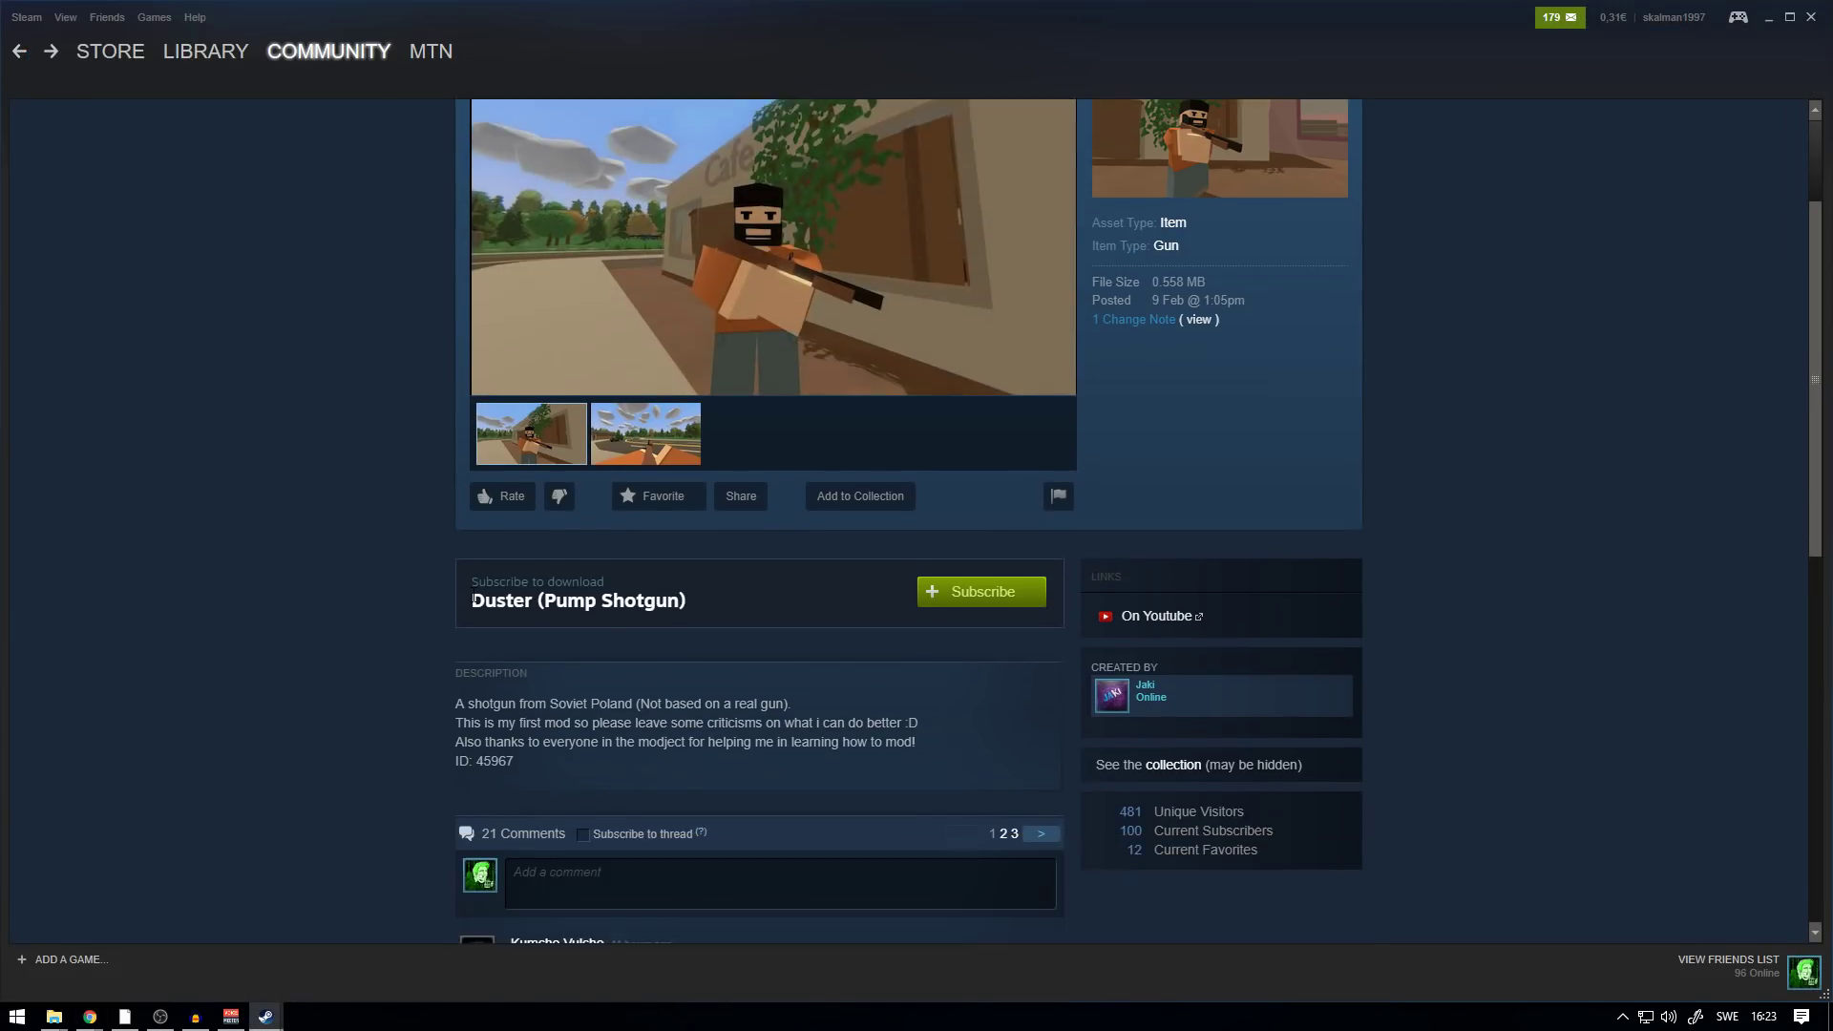
drag(477, 572, 483, 572)
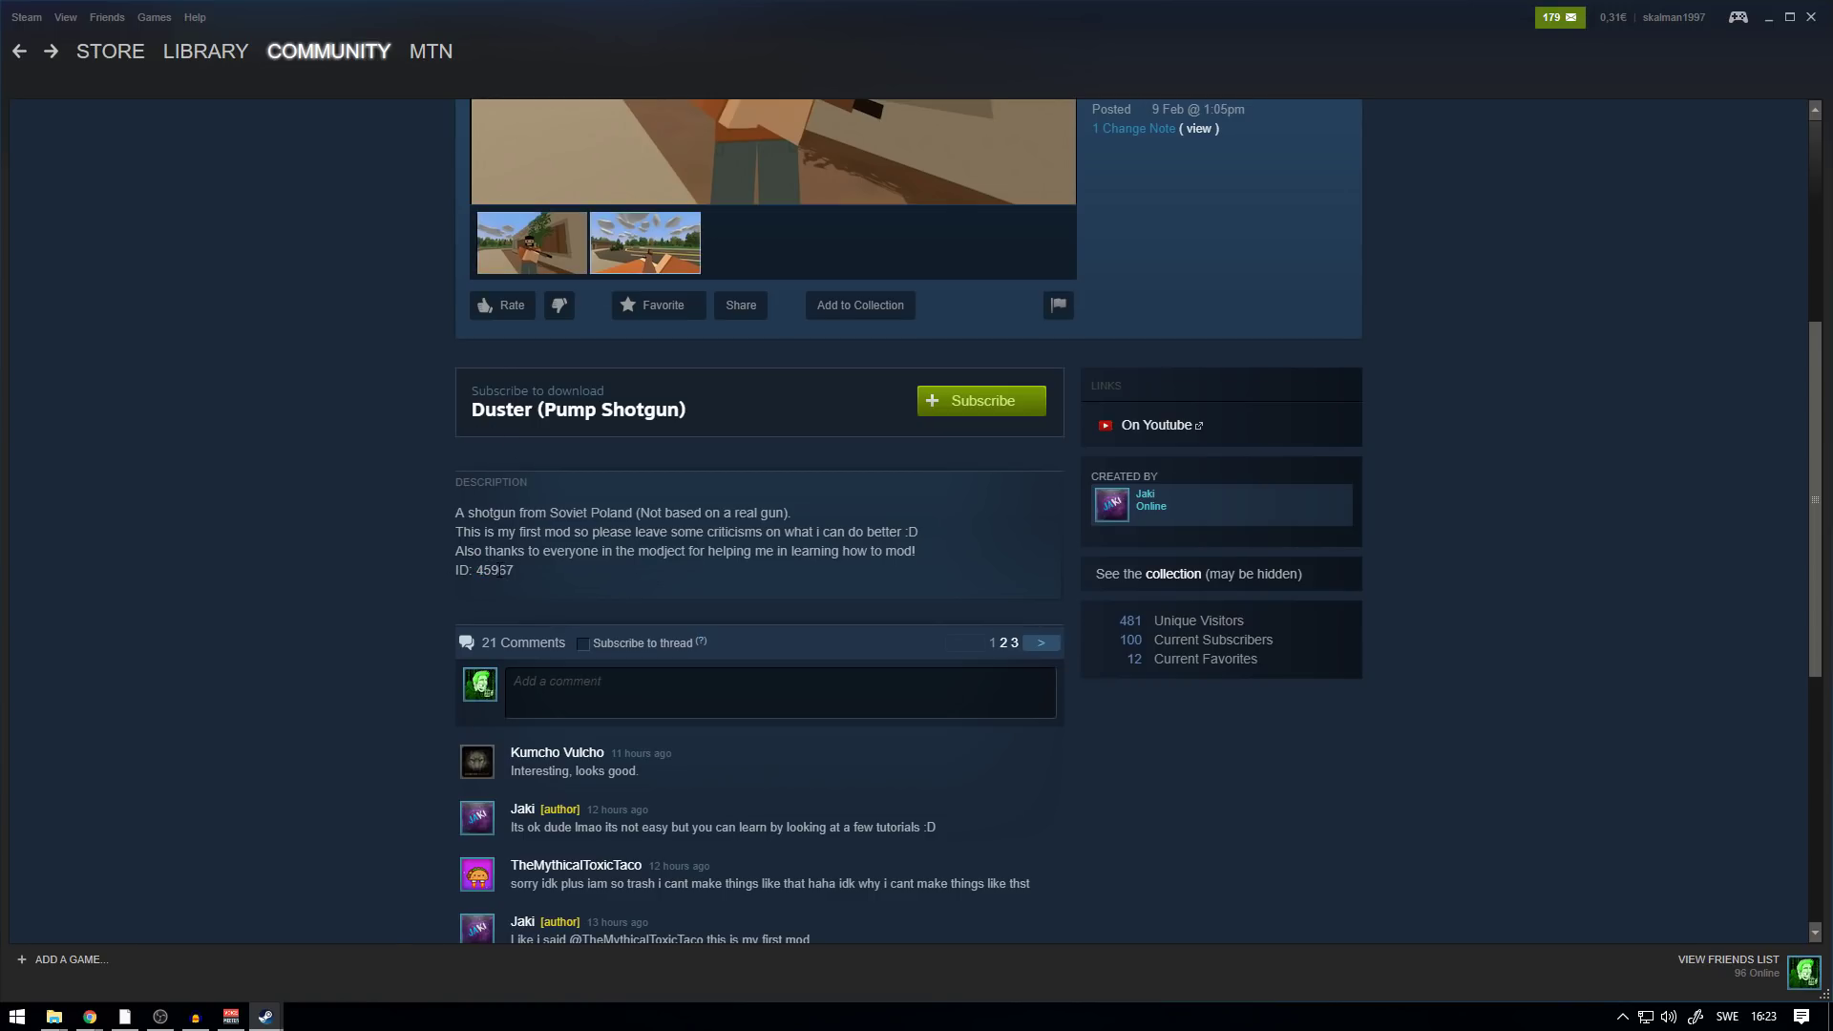
key(alt+Tab)
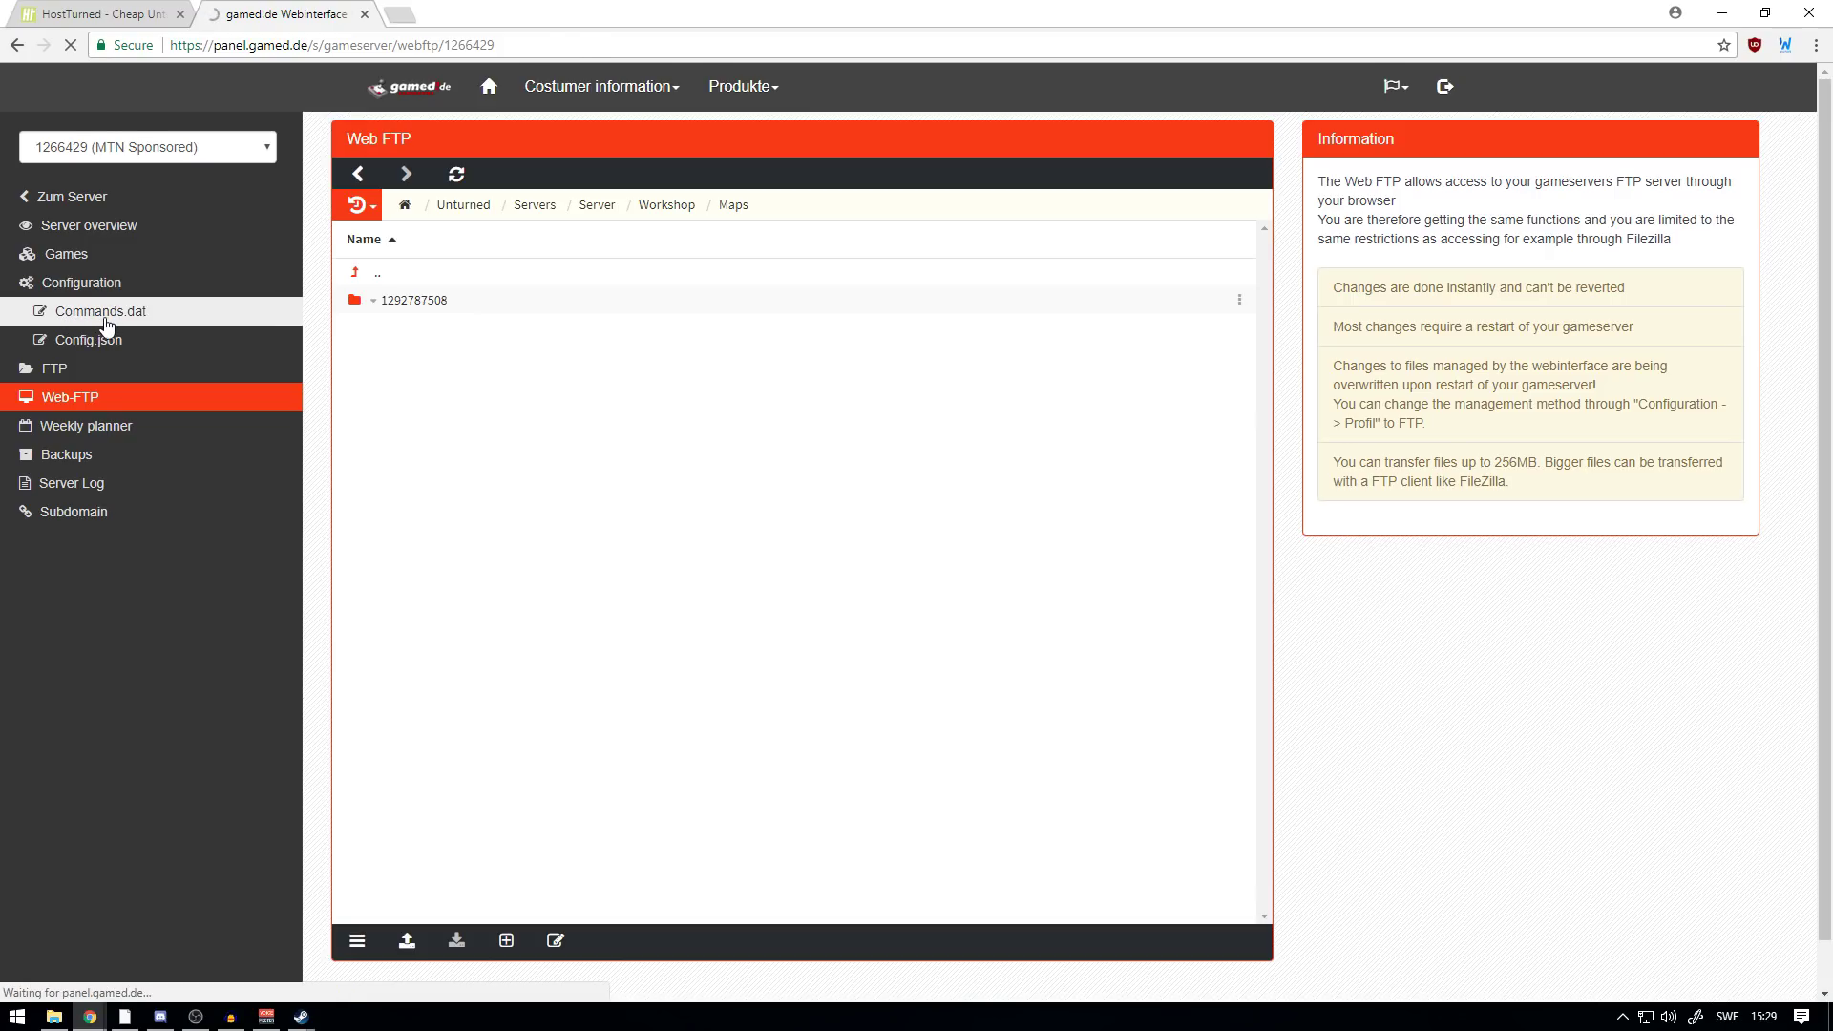
- In Commands.dat, rename the server to Mipilstriki and paste in the new welcome message
click(105, 322)
drag(395, 306, 488, 307)
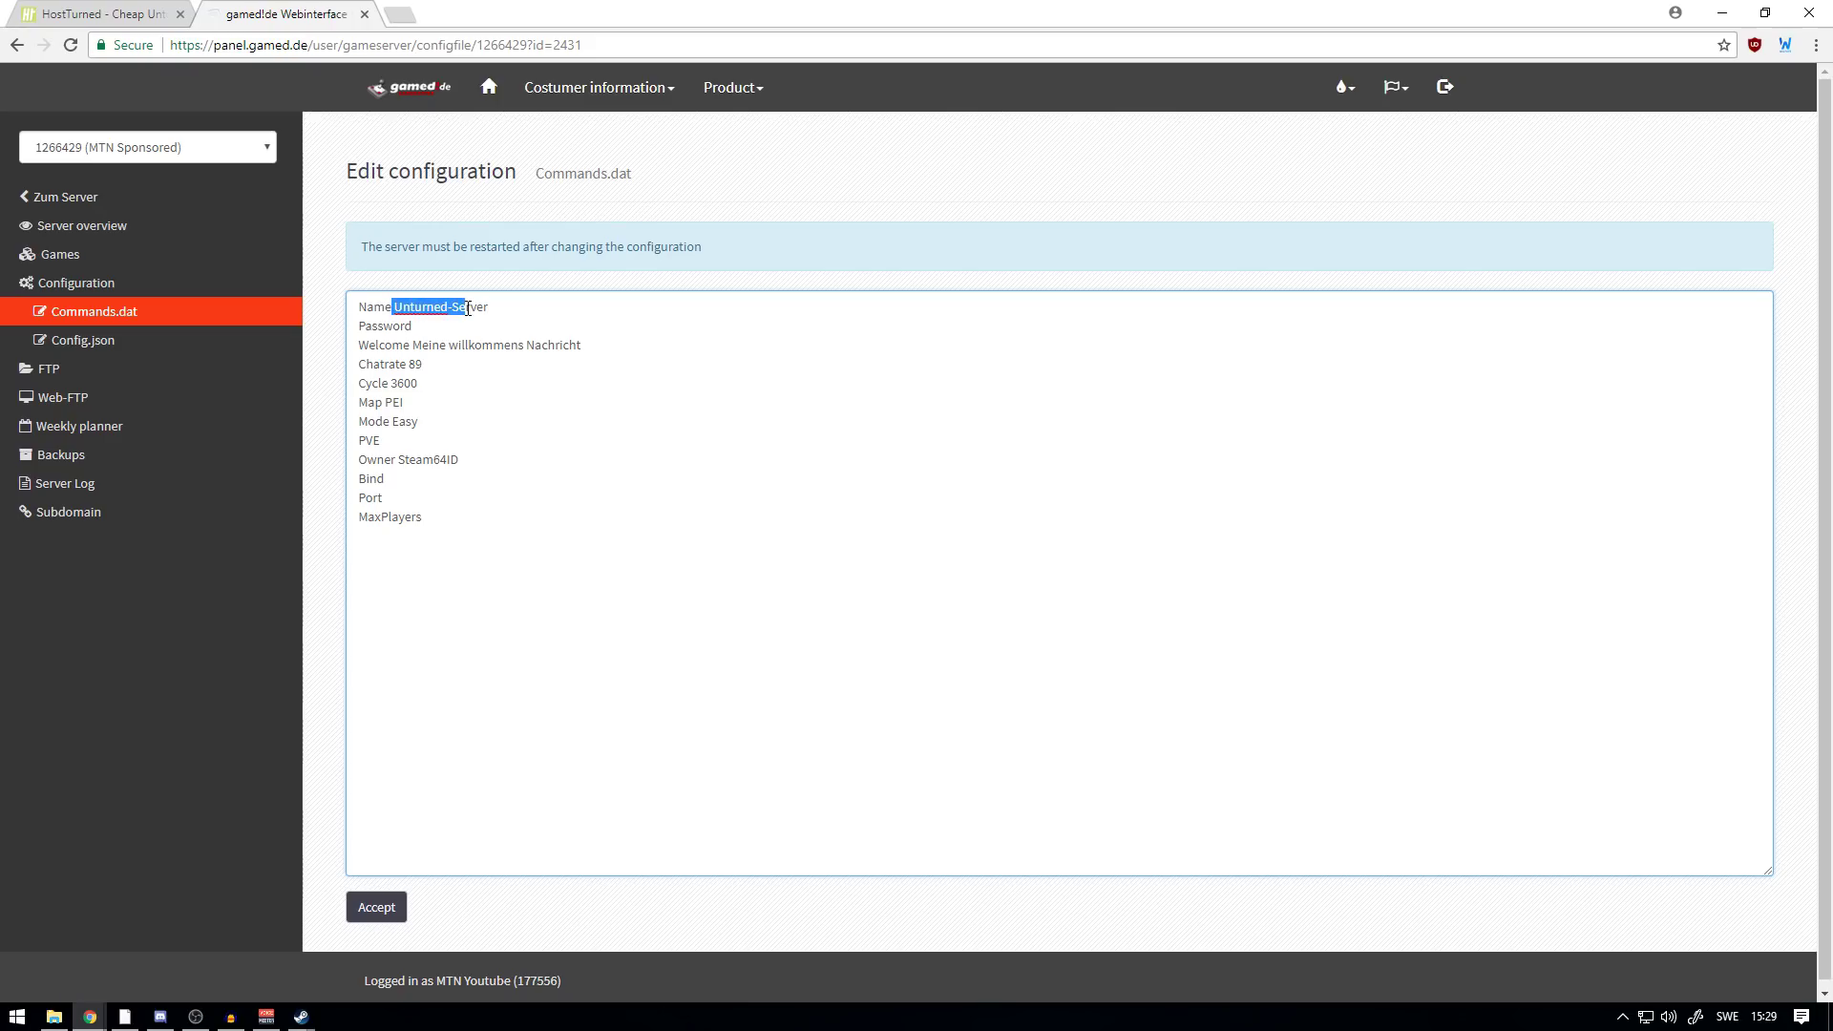
text(Mipilstriki)
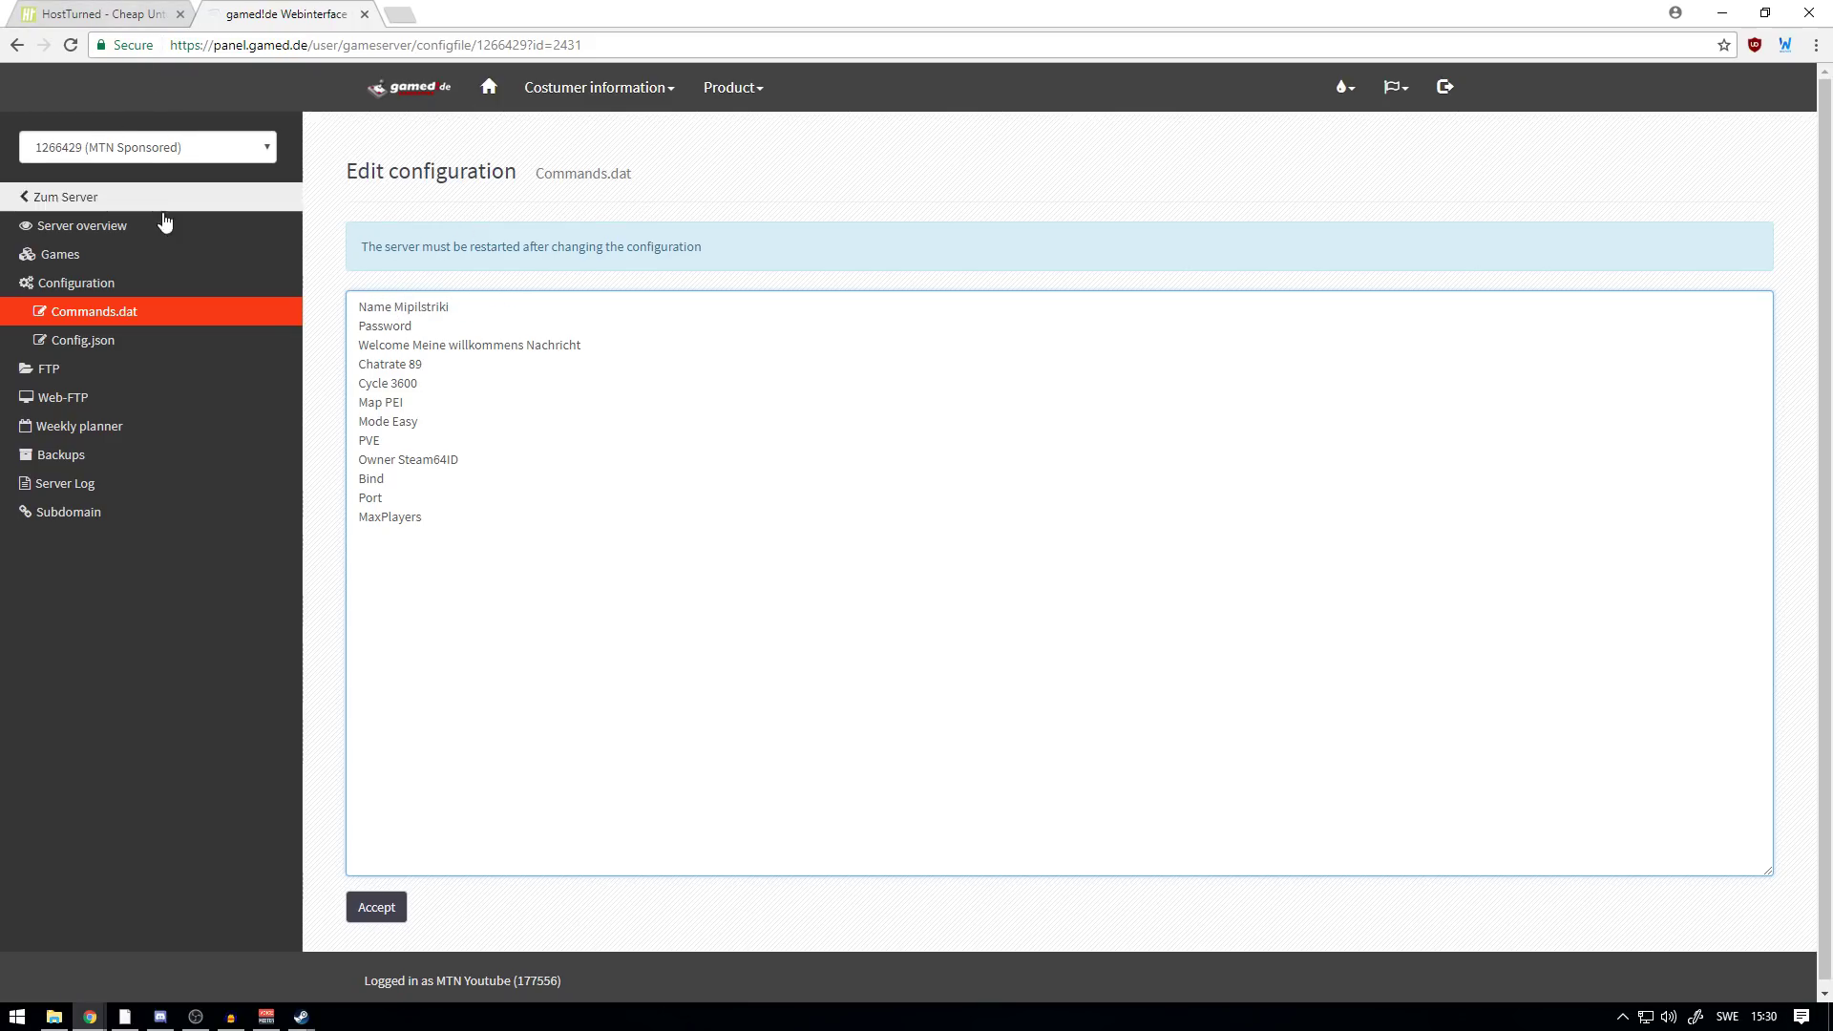
click(412, 328)
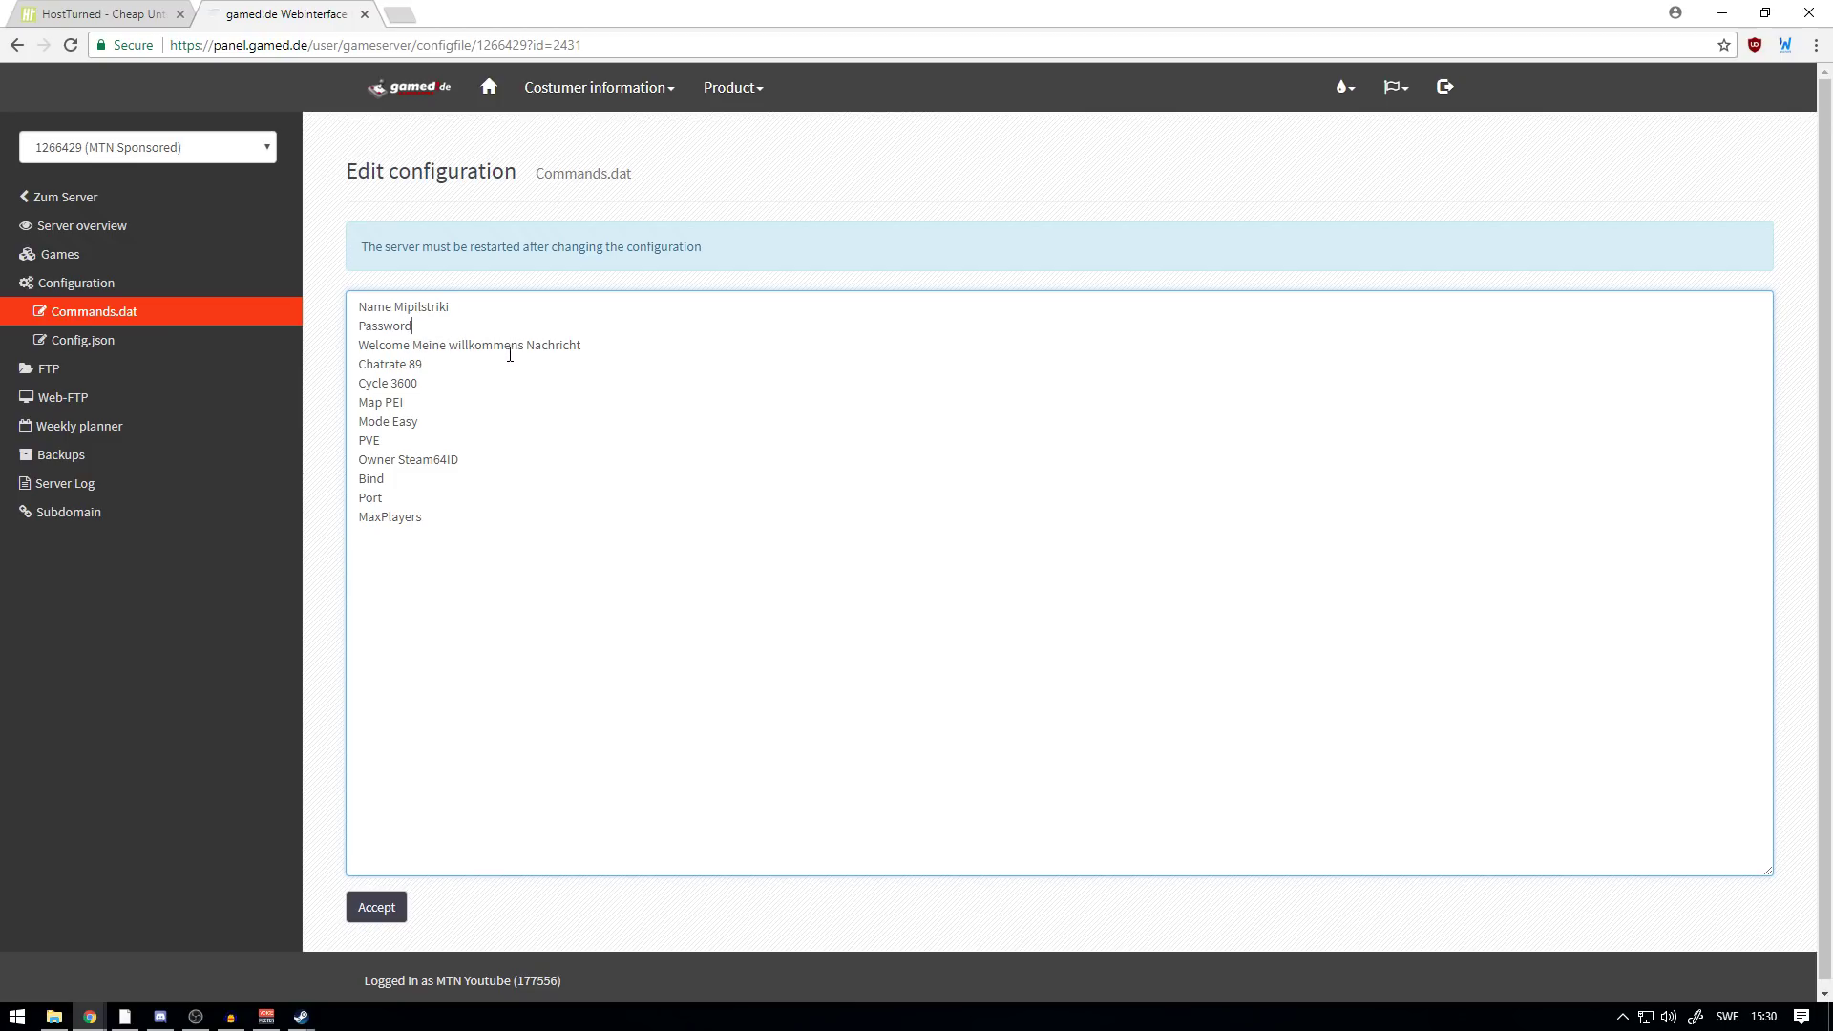
drag(593, 345, 418, 349)
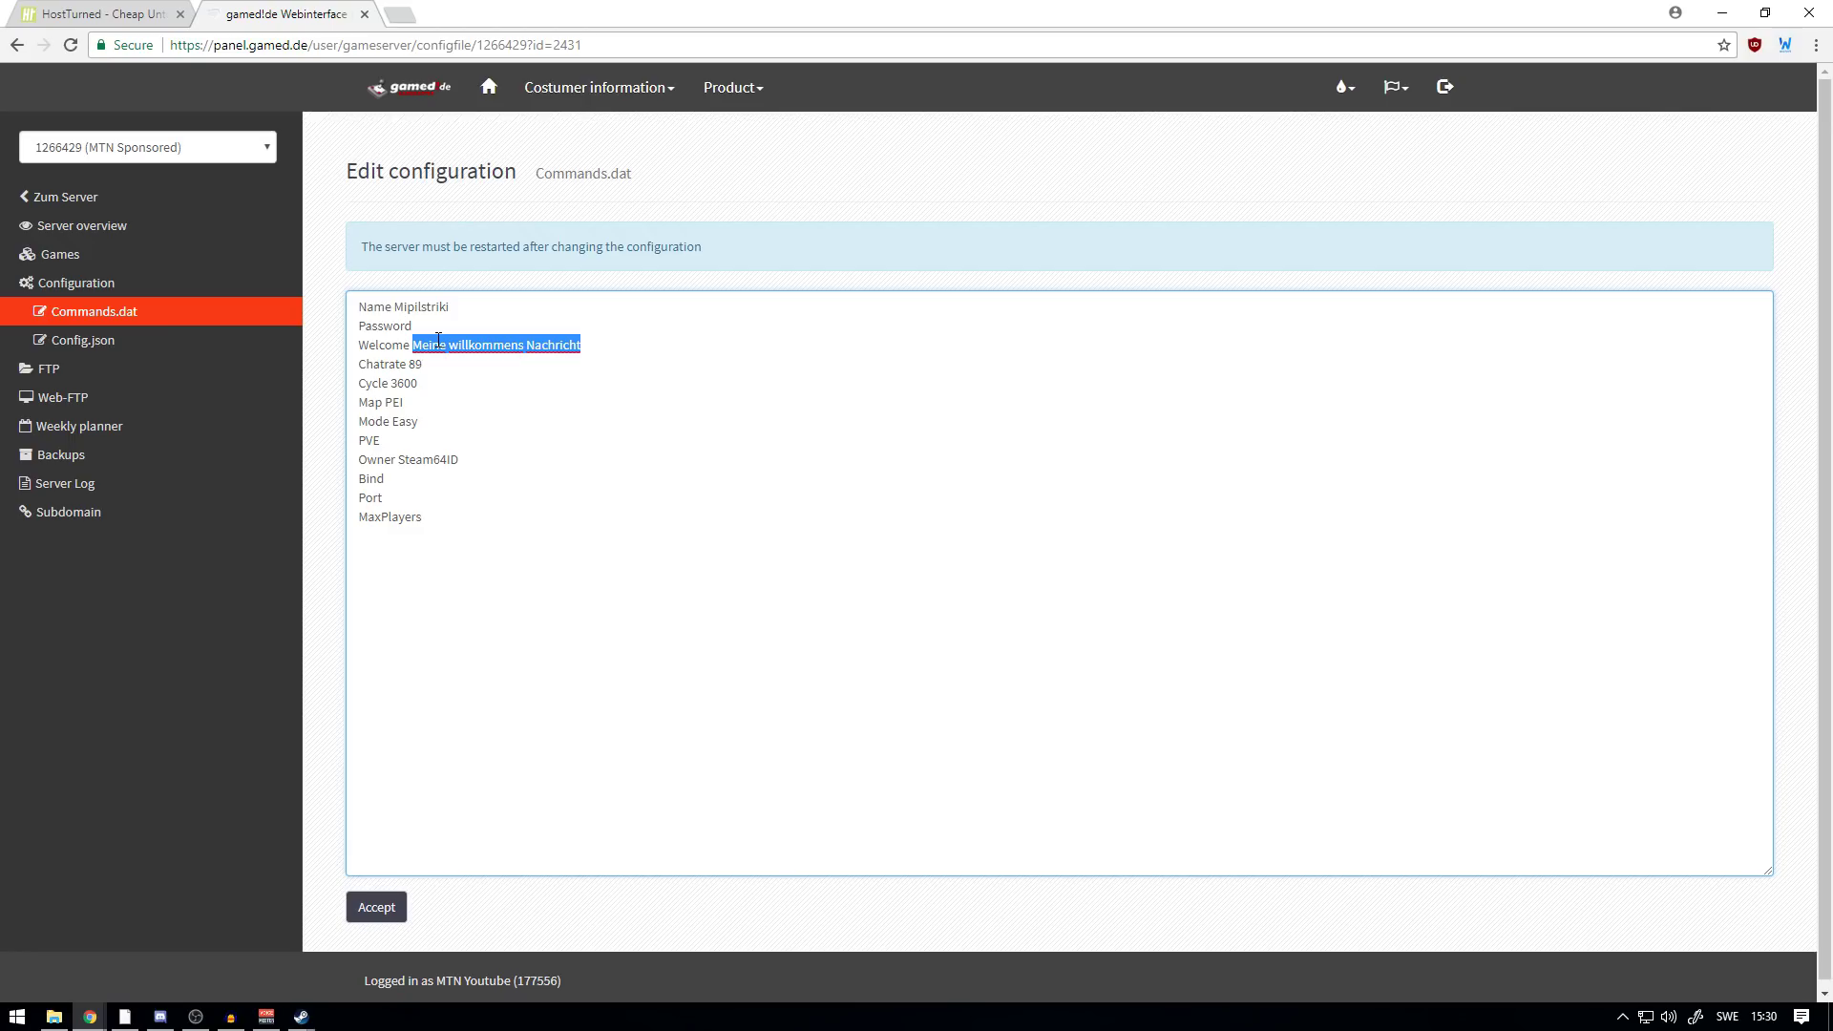
text(Whatsup guys its scarce here)
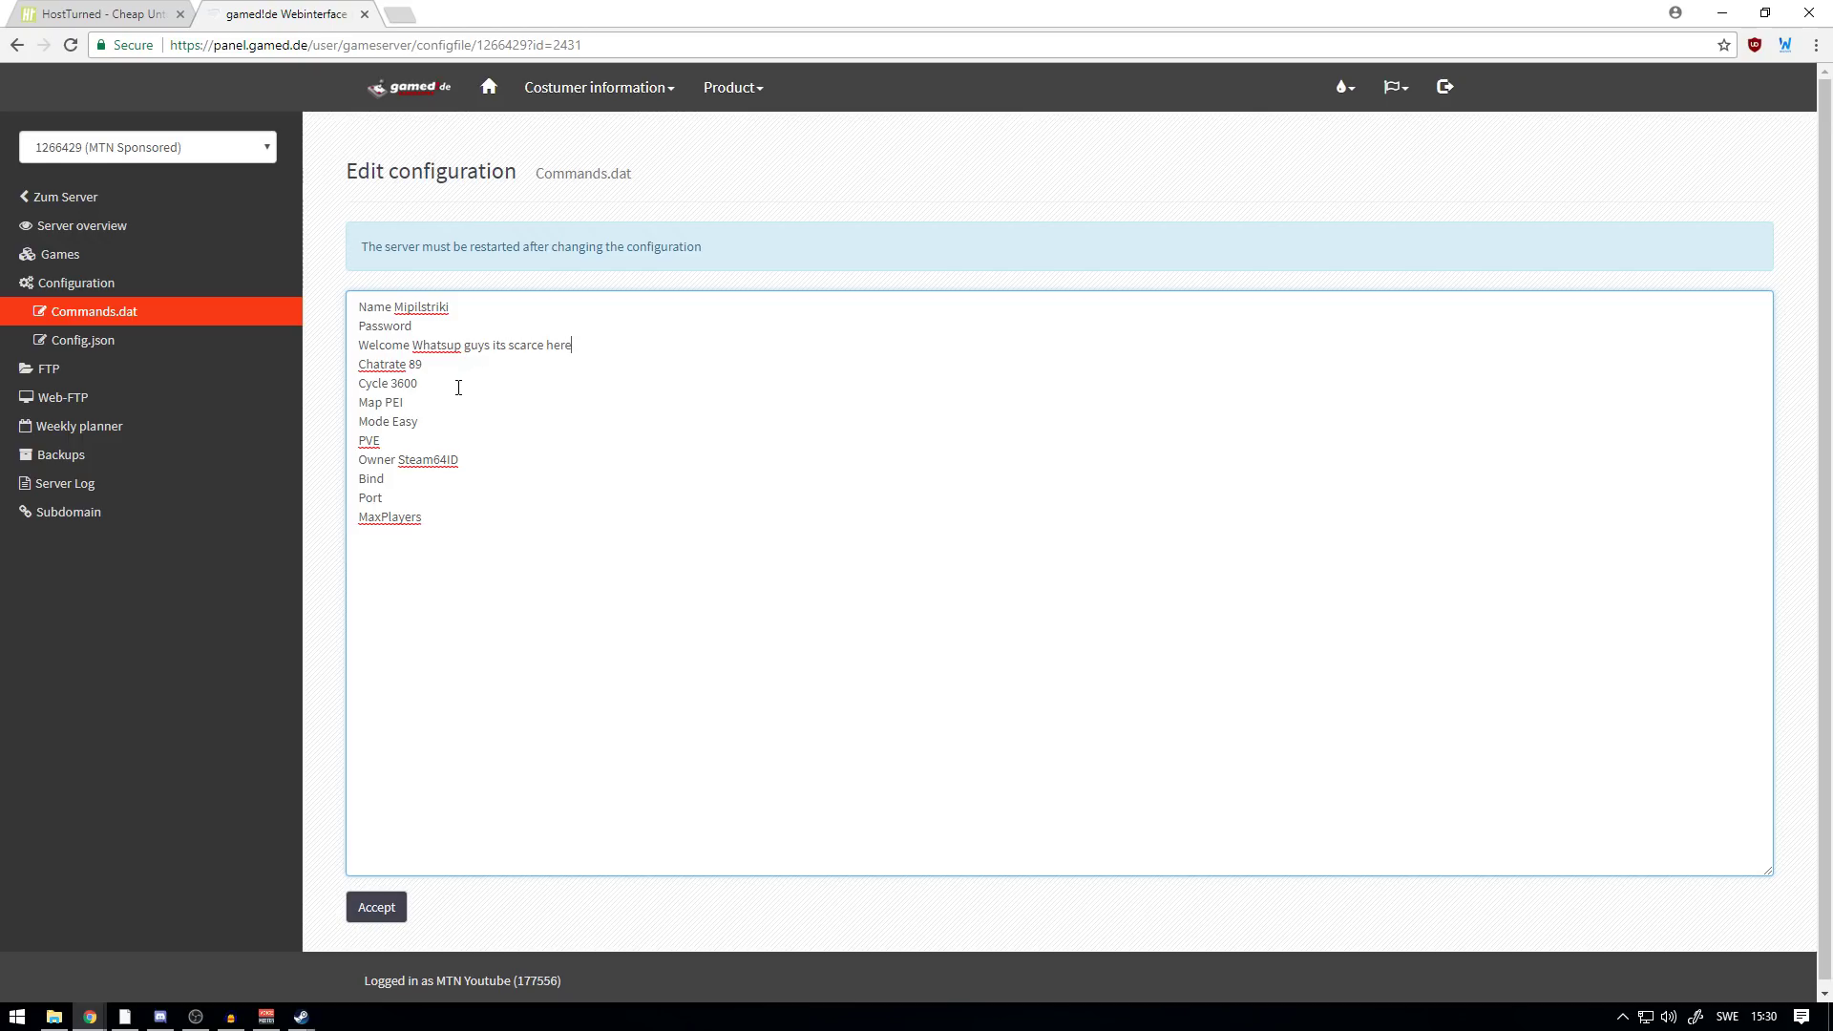
- Change the Cycle value from 3600 to 1
double_click(393, 384)
double_click(394, 382)
text(1)
- Copy the Bunker Arena TDM folder name from Explorer to replace the PEI map name
double_click(390, 405)
click(59, 1014)
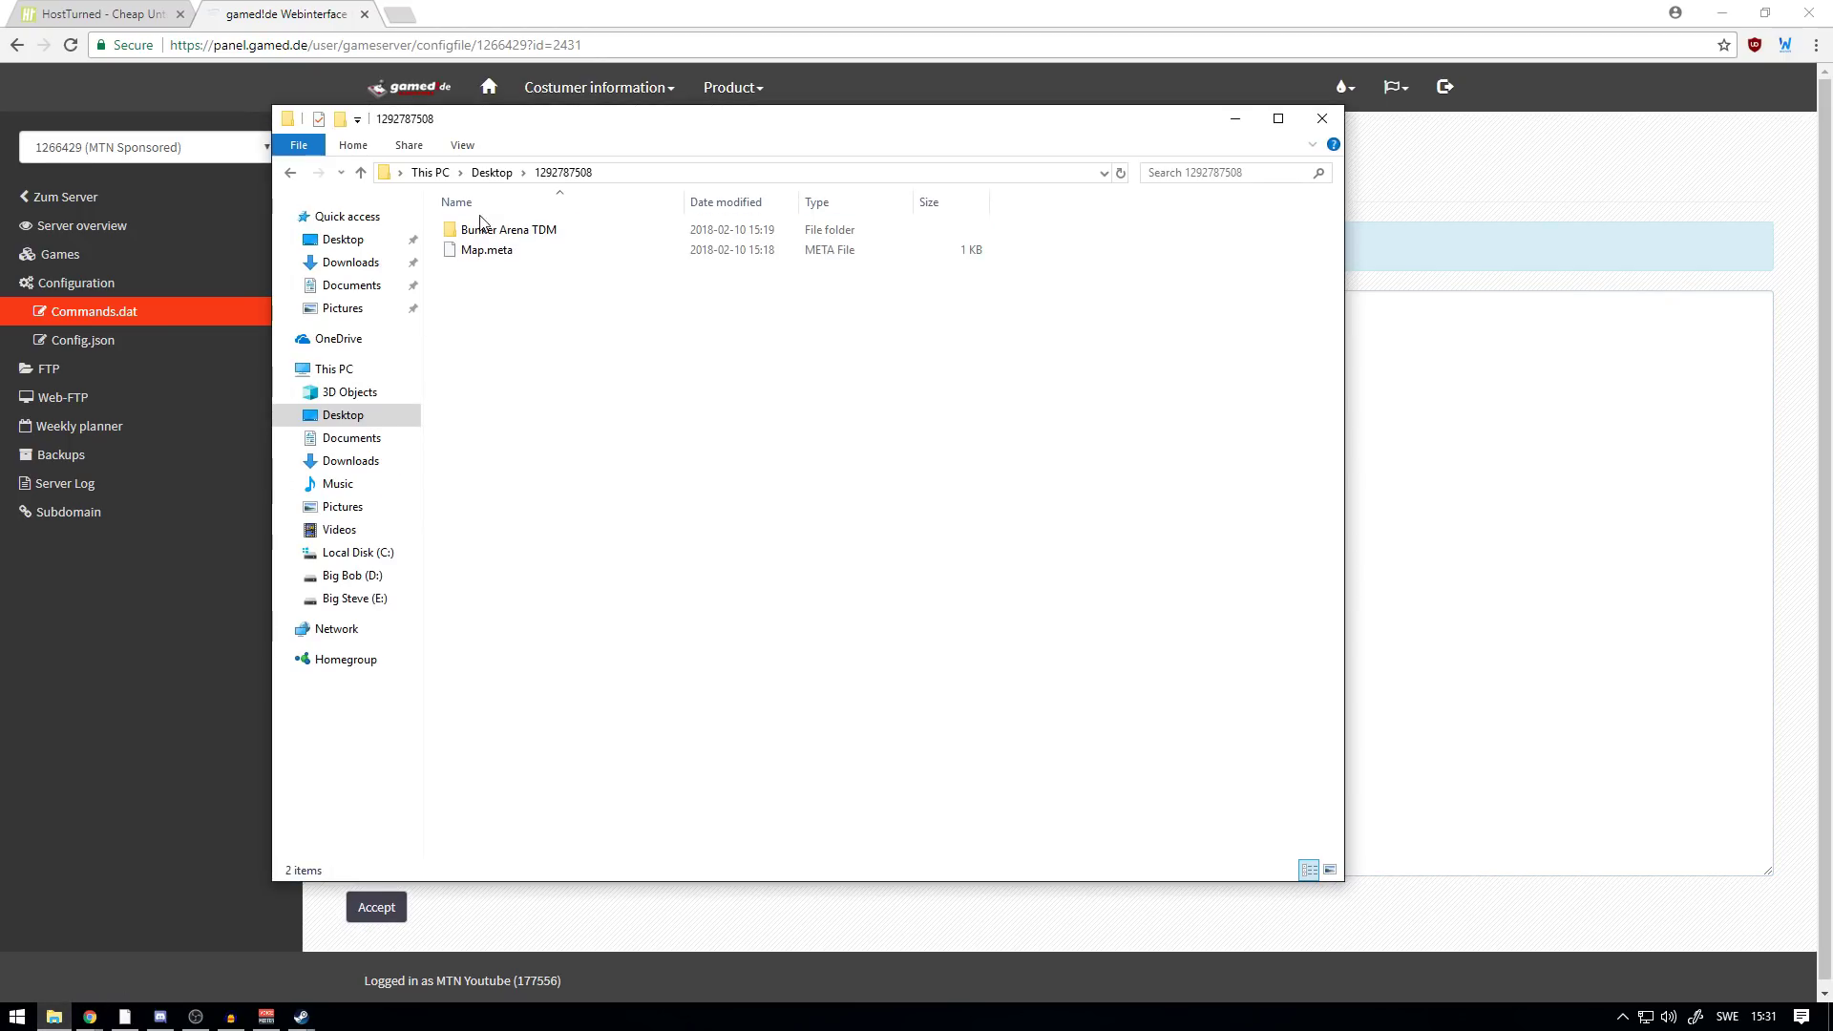
click(519, 230)
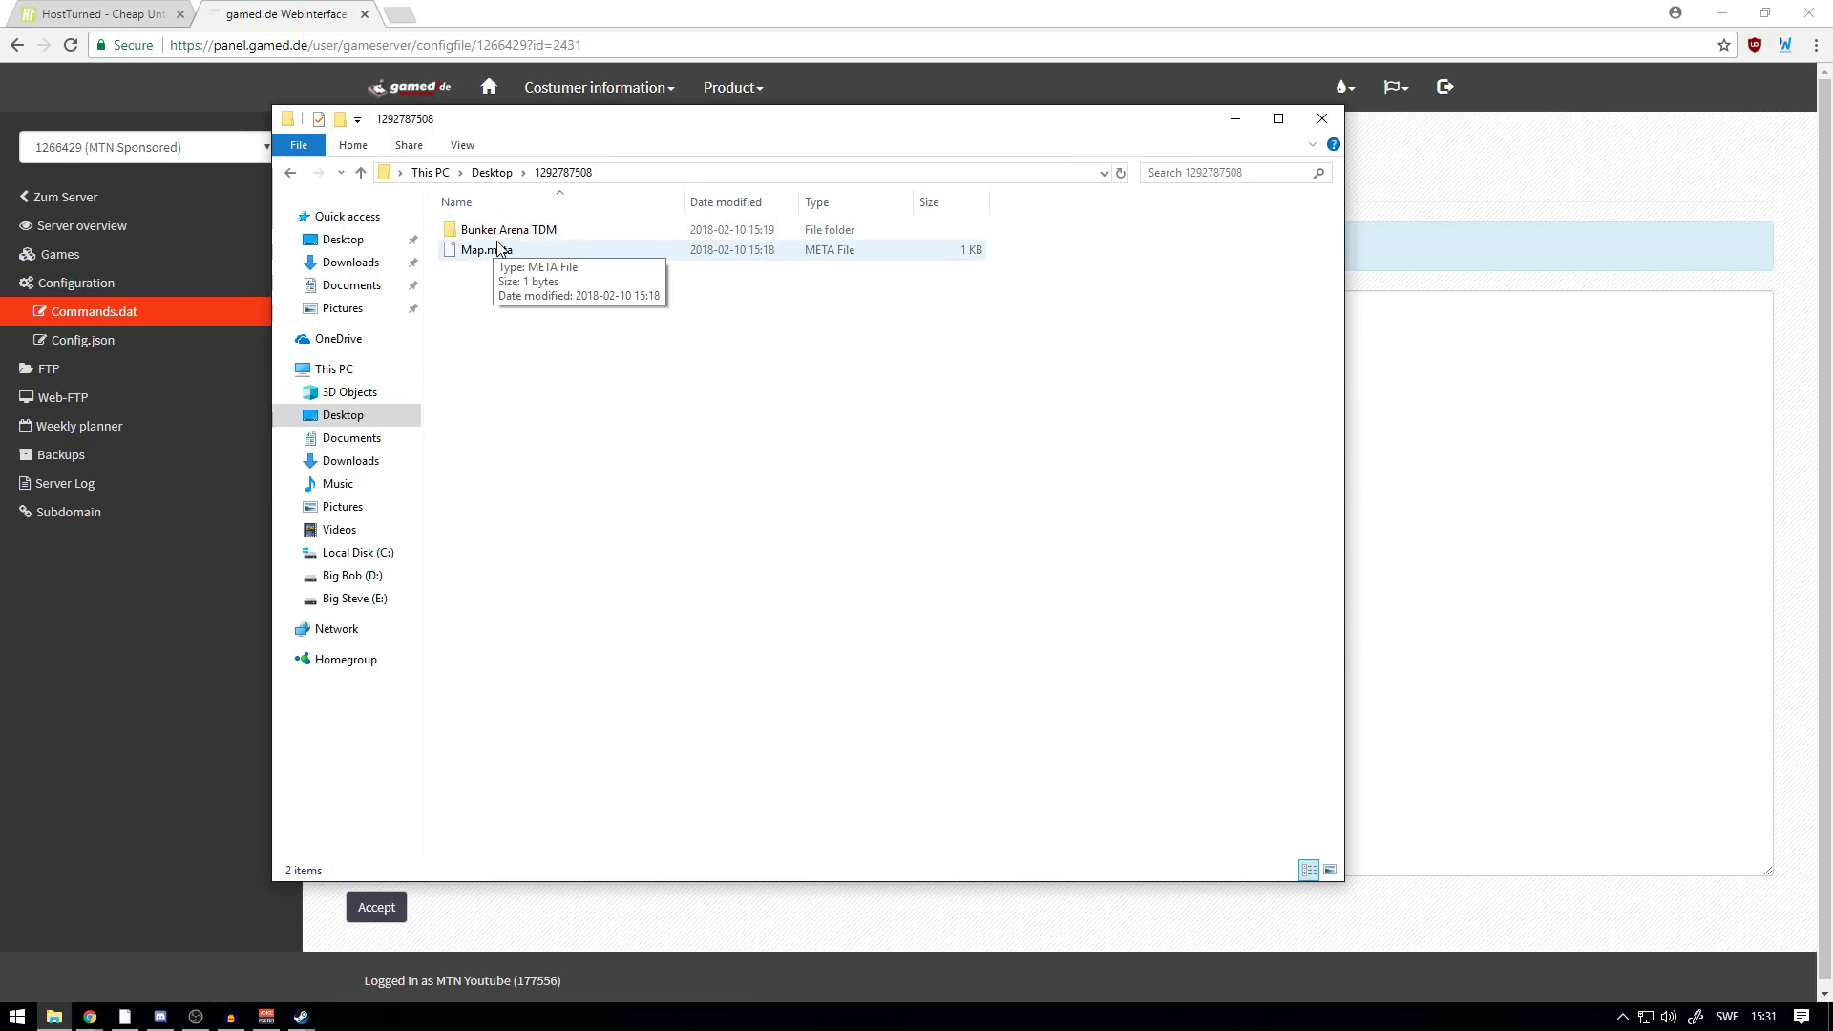
key(F2)
key(ctrl+c)
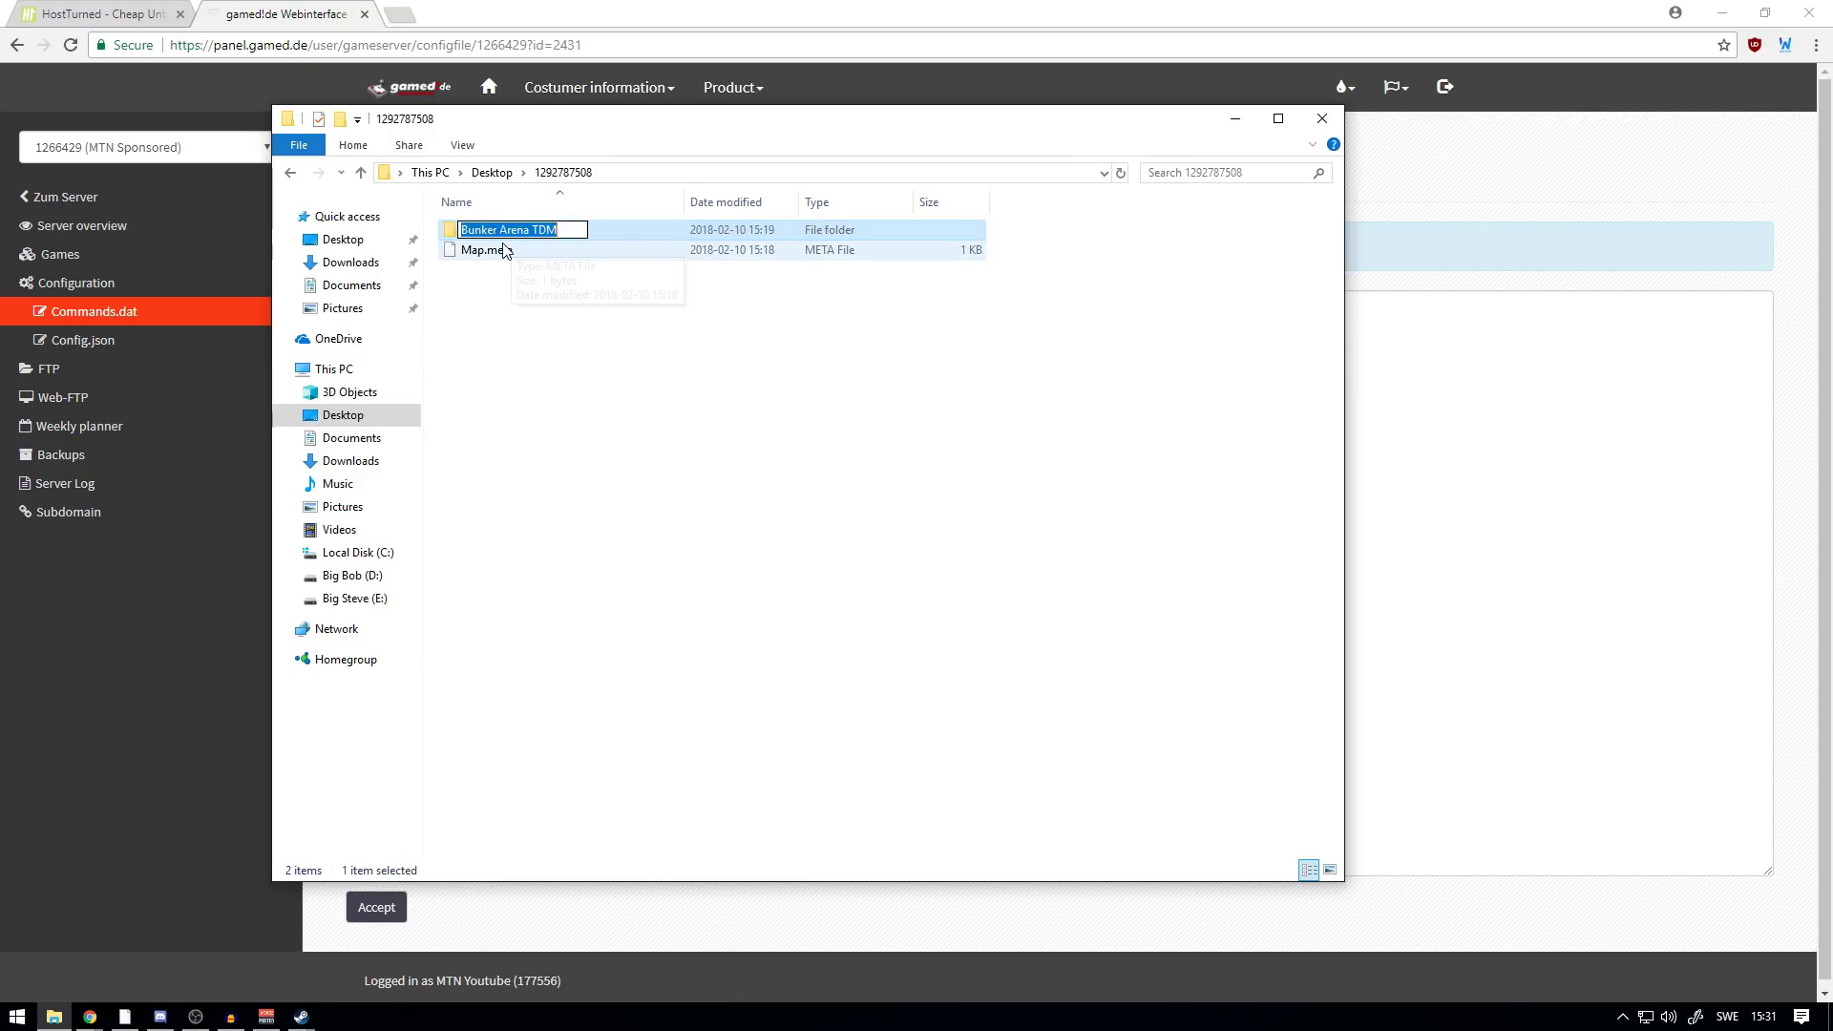
key(alt+Tab)
- Paste Bunker Arena TDM onto the Map line, change PVE to PVP, and select the Owner placeholder
double_click(395, 402)
key(ctrl+v)
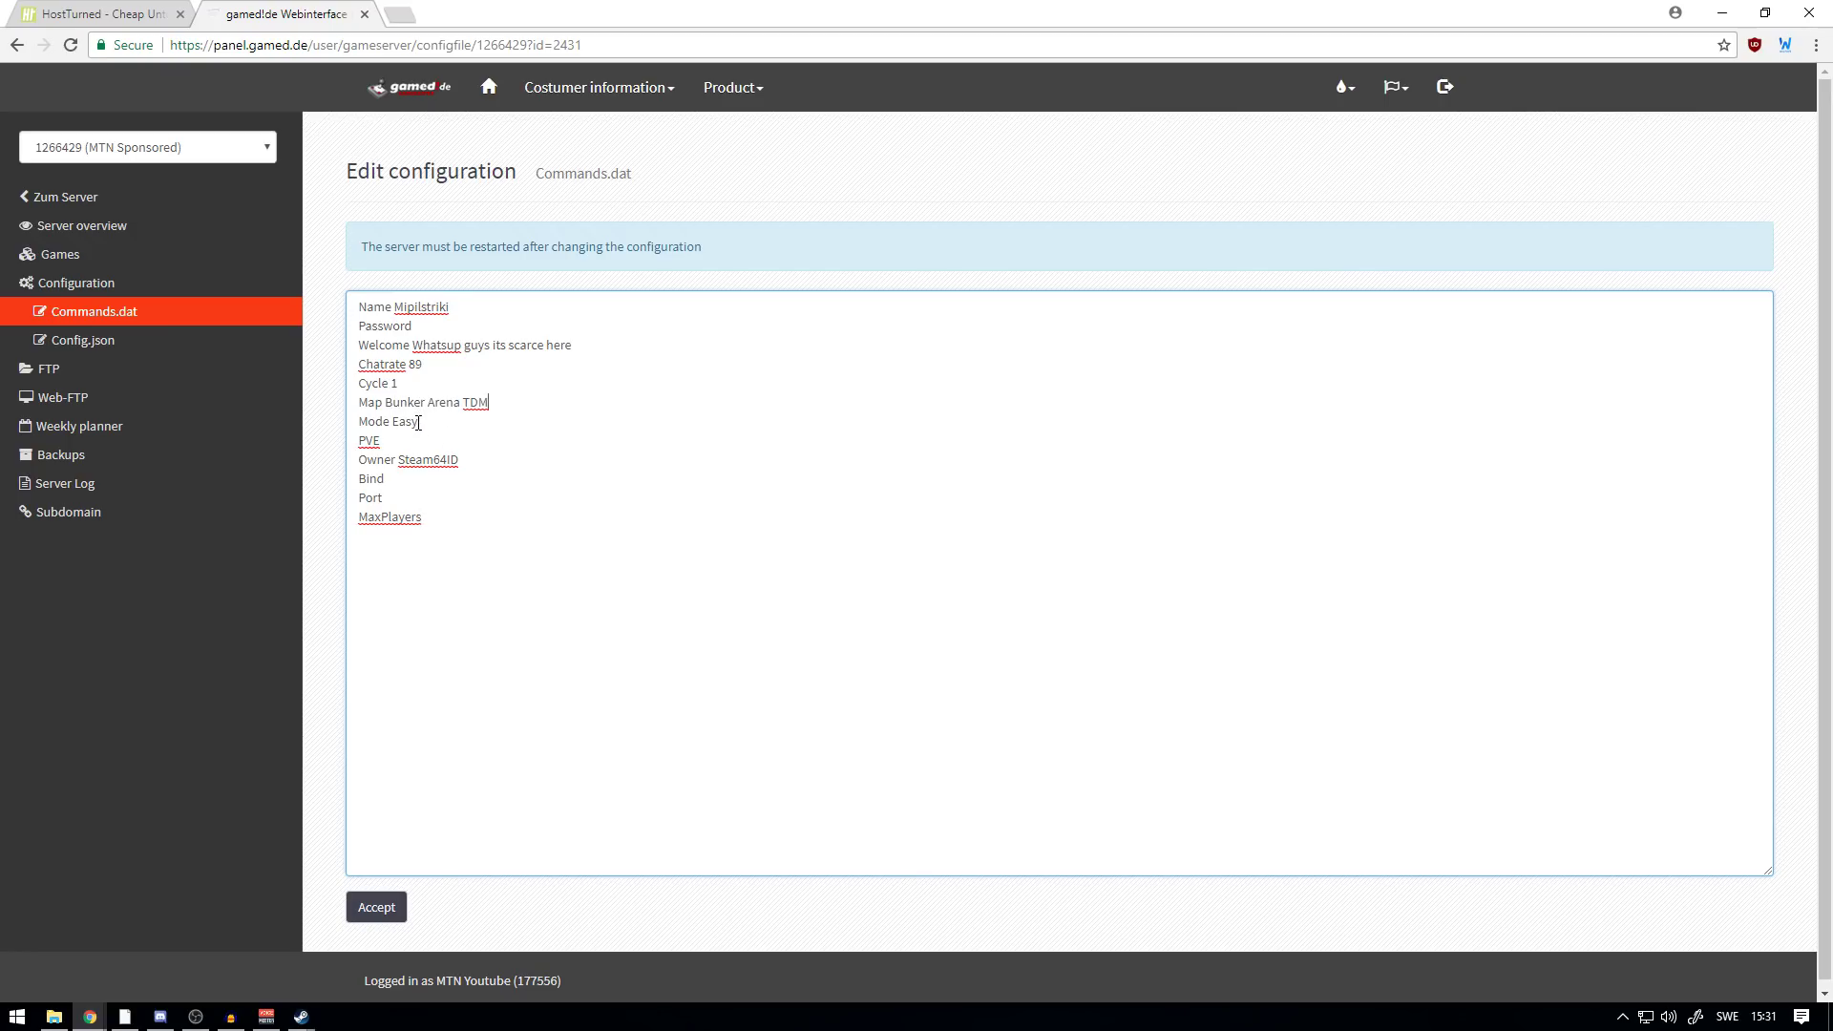
drag(420, 422, 396, 423)
double_click(369, 444)
click(387, 444)
drag(358, 460, 394, 460)
- Sign in to steamid.io through Steam, look up your own profile, and copy its steamID64
click(401, 14)
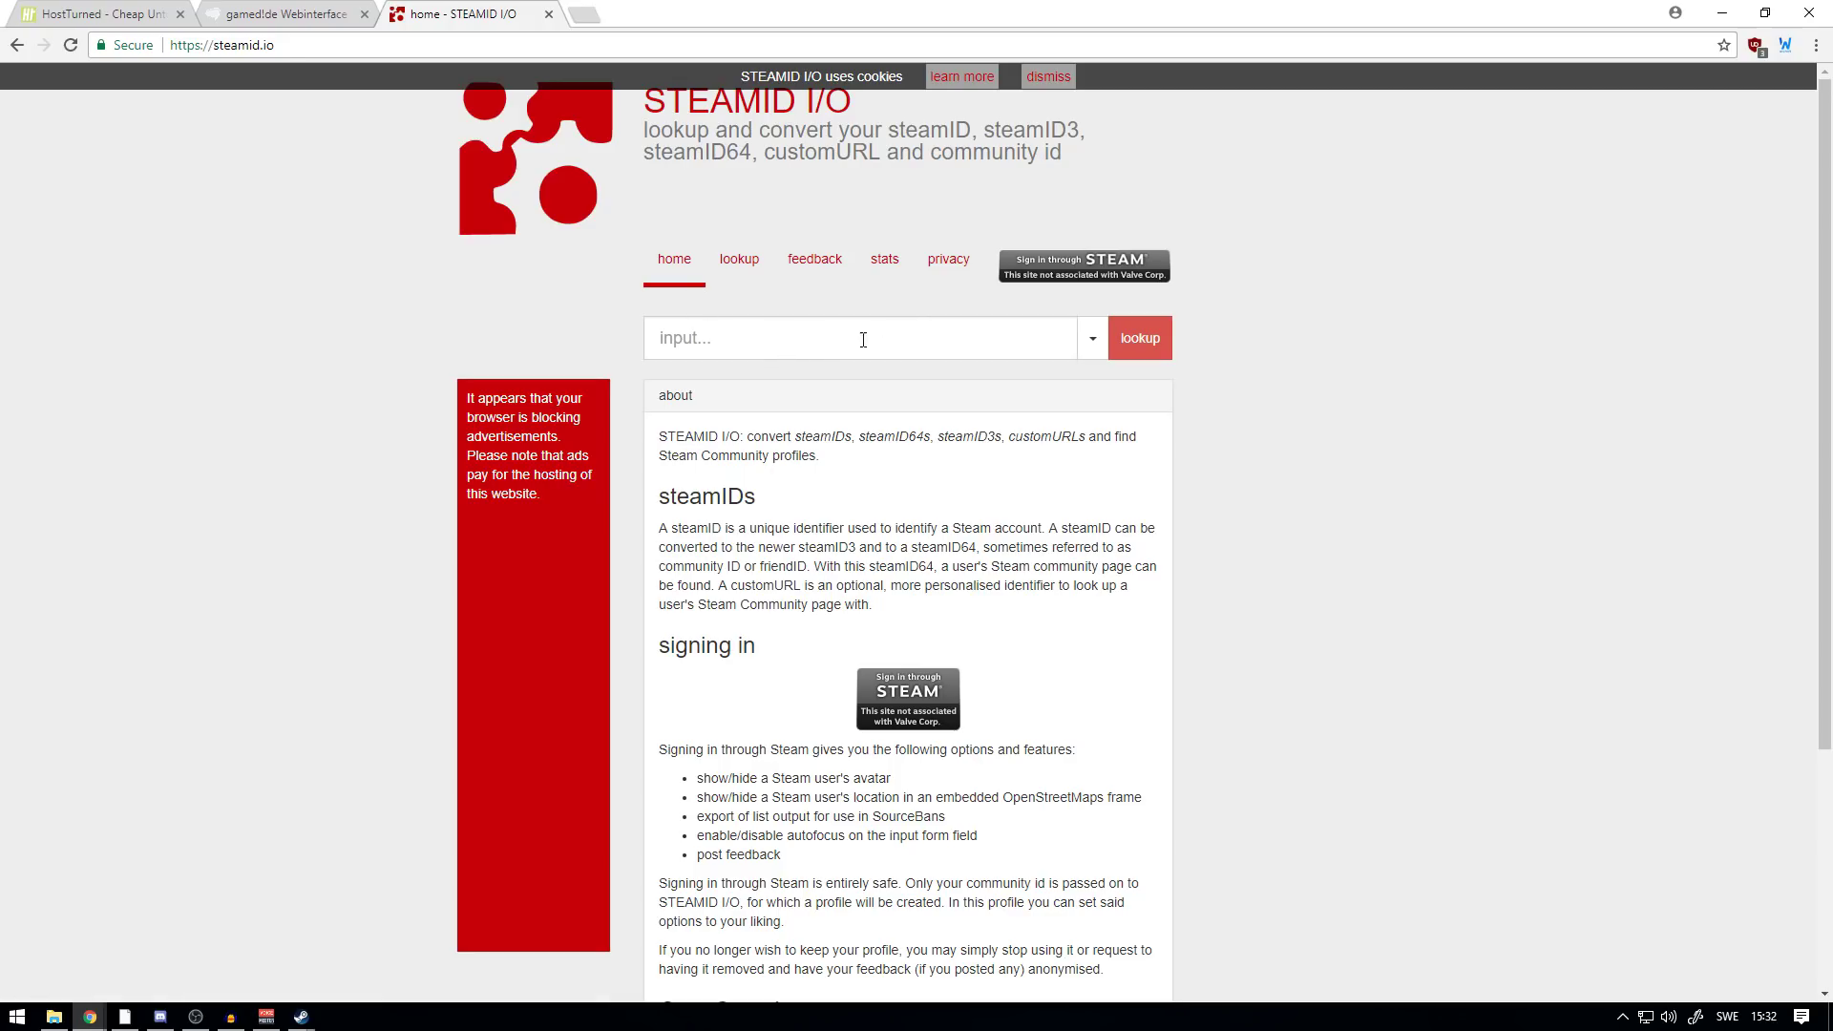
click(1079, 279)
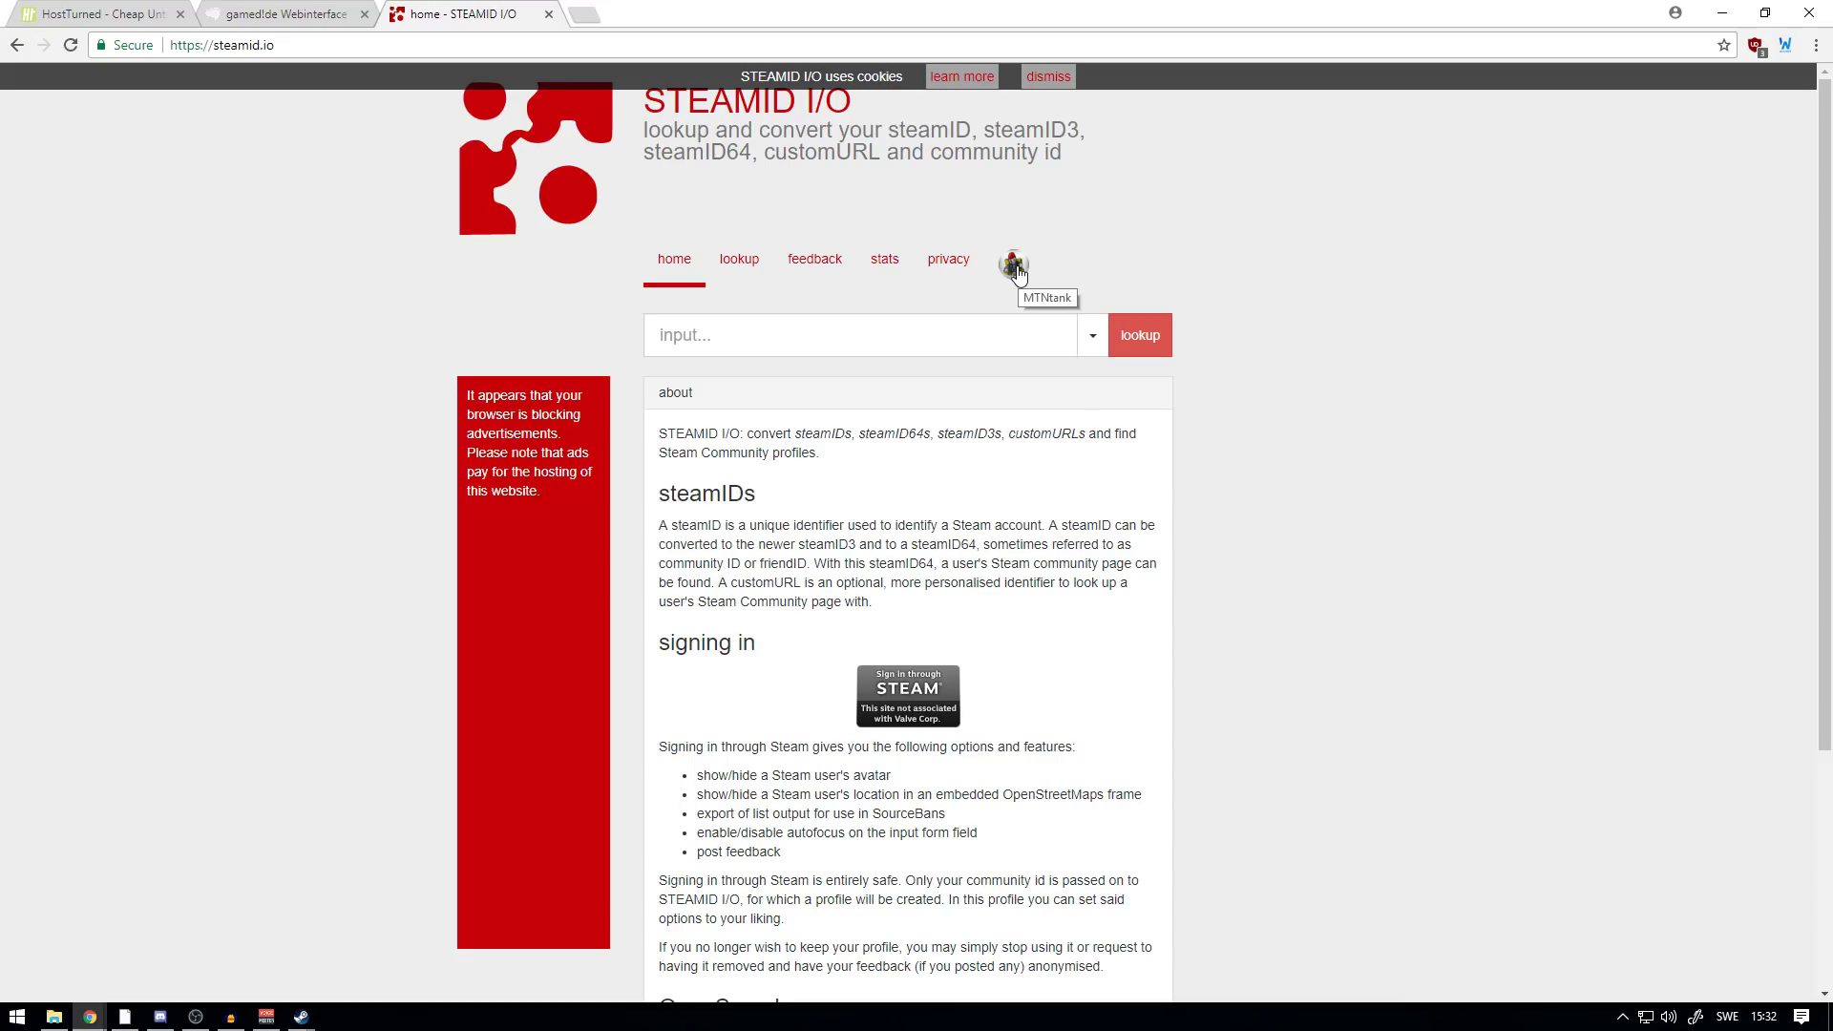
click(1015, 272)
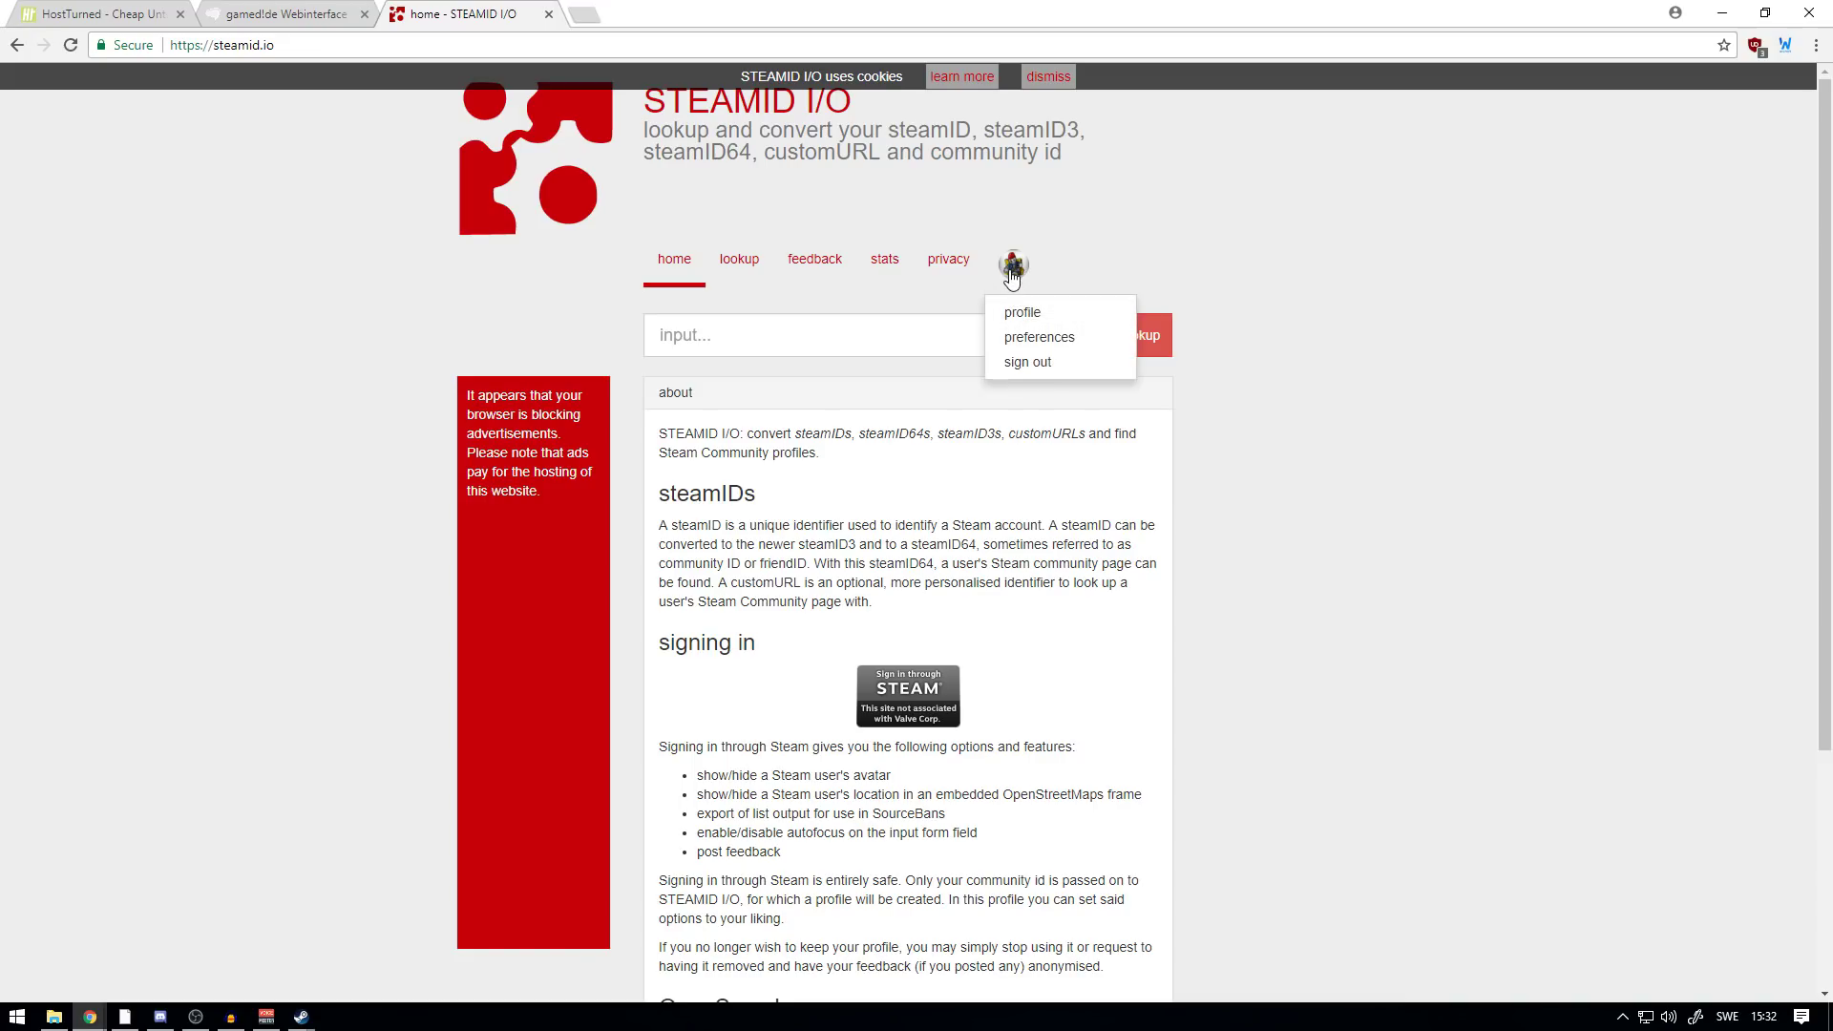
click(1022, 311)
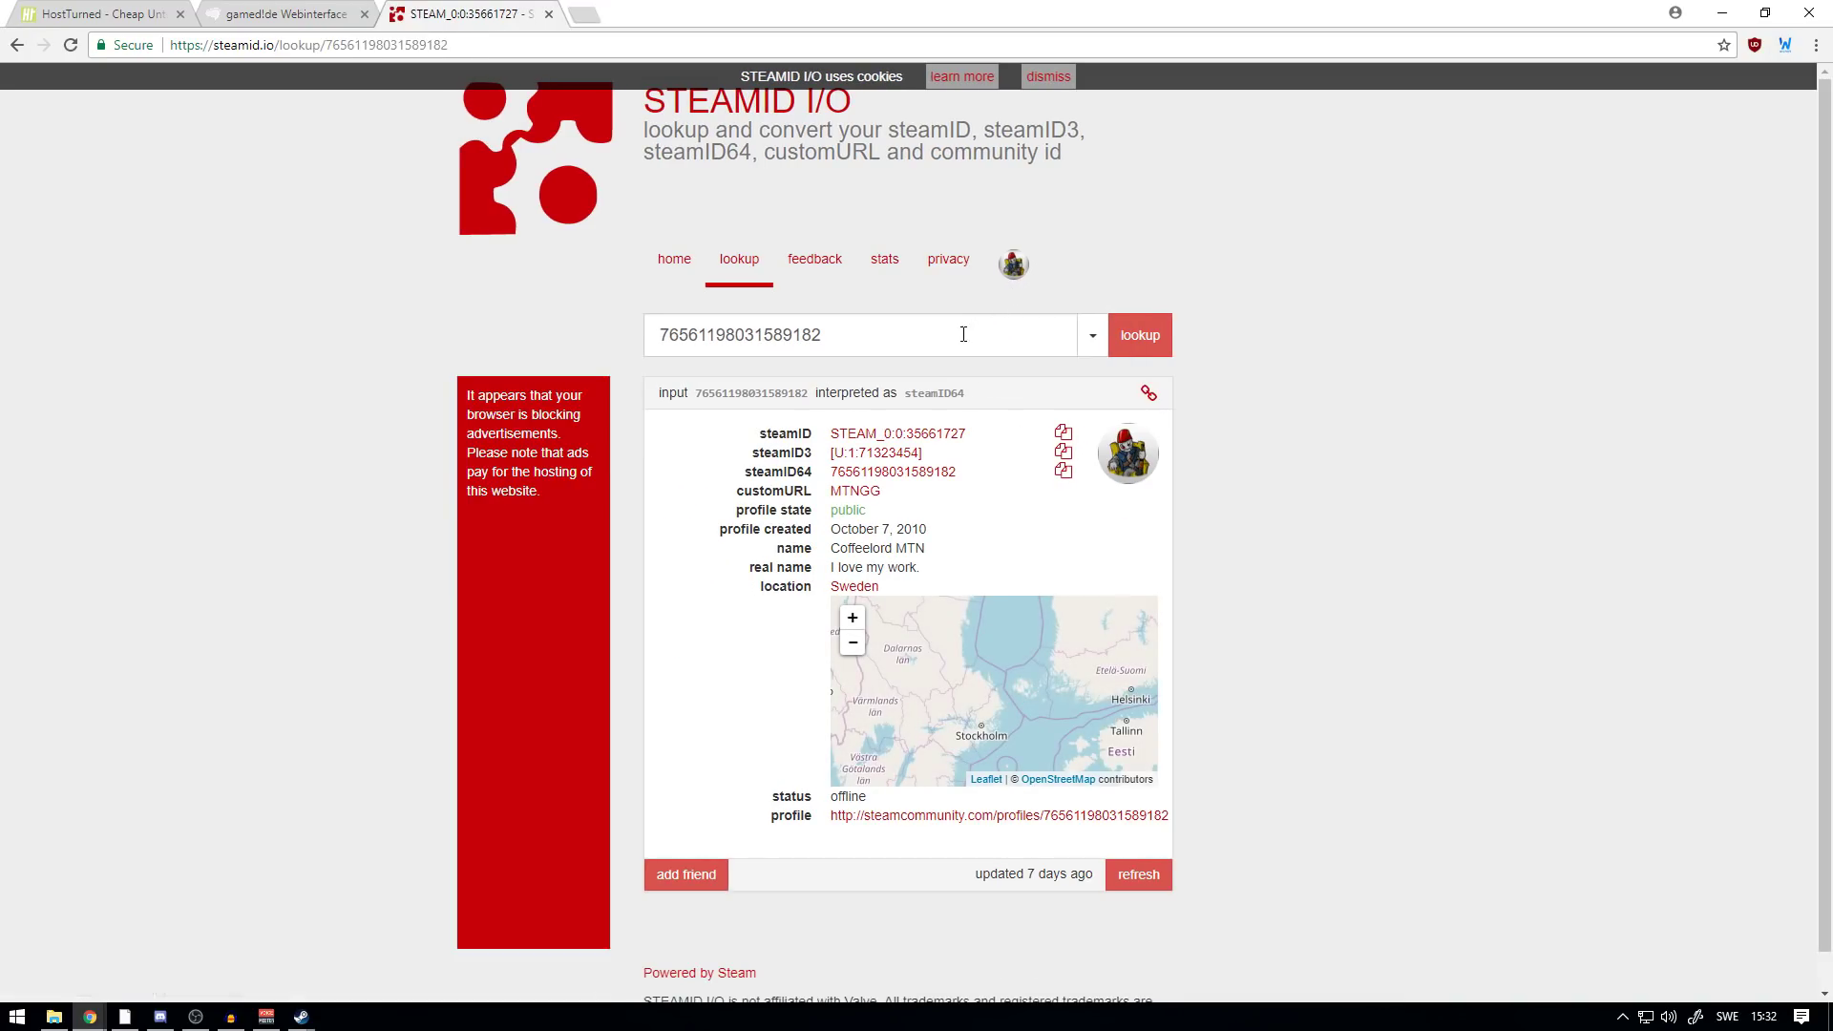
click(1062, 471)
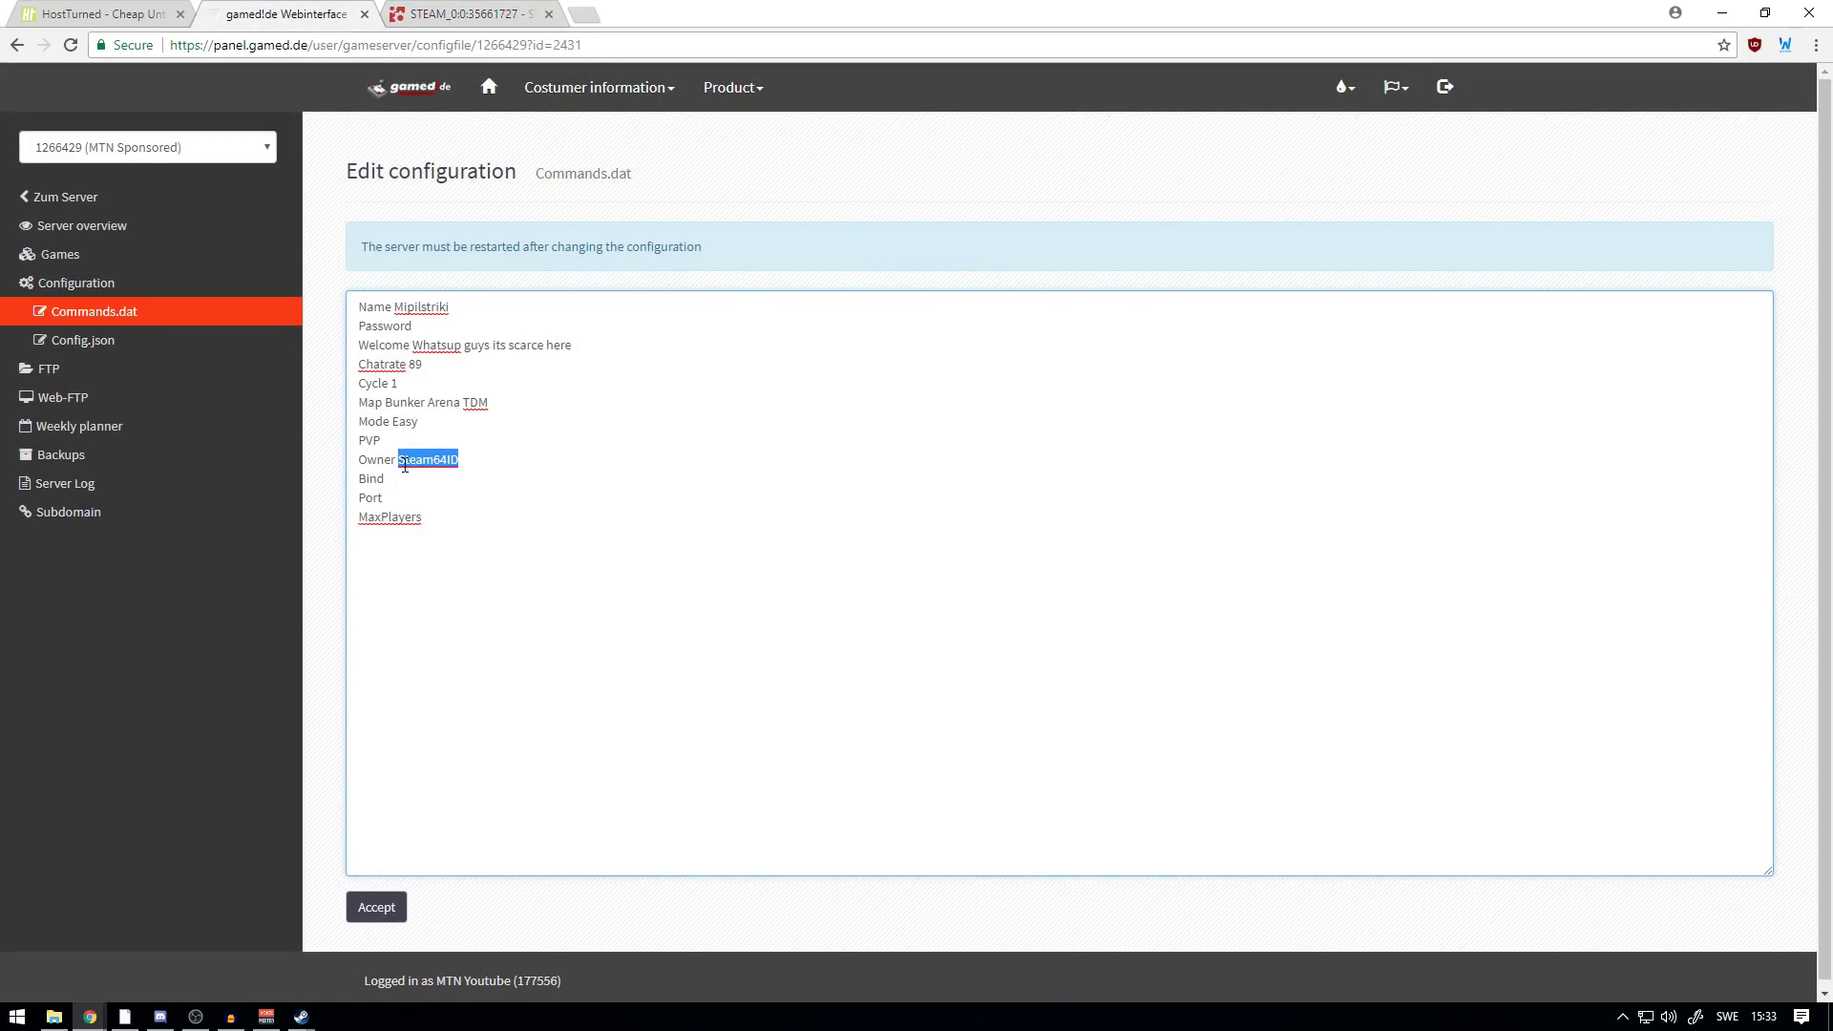
- Paste the steamID64 over the Steam64ID placeholder on the Owner line and accept to save
right_click(449, 462)
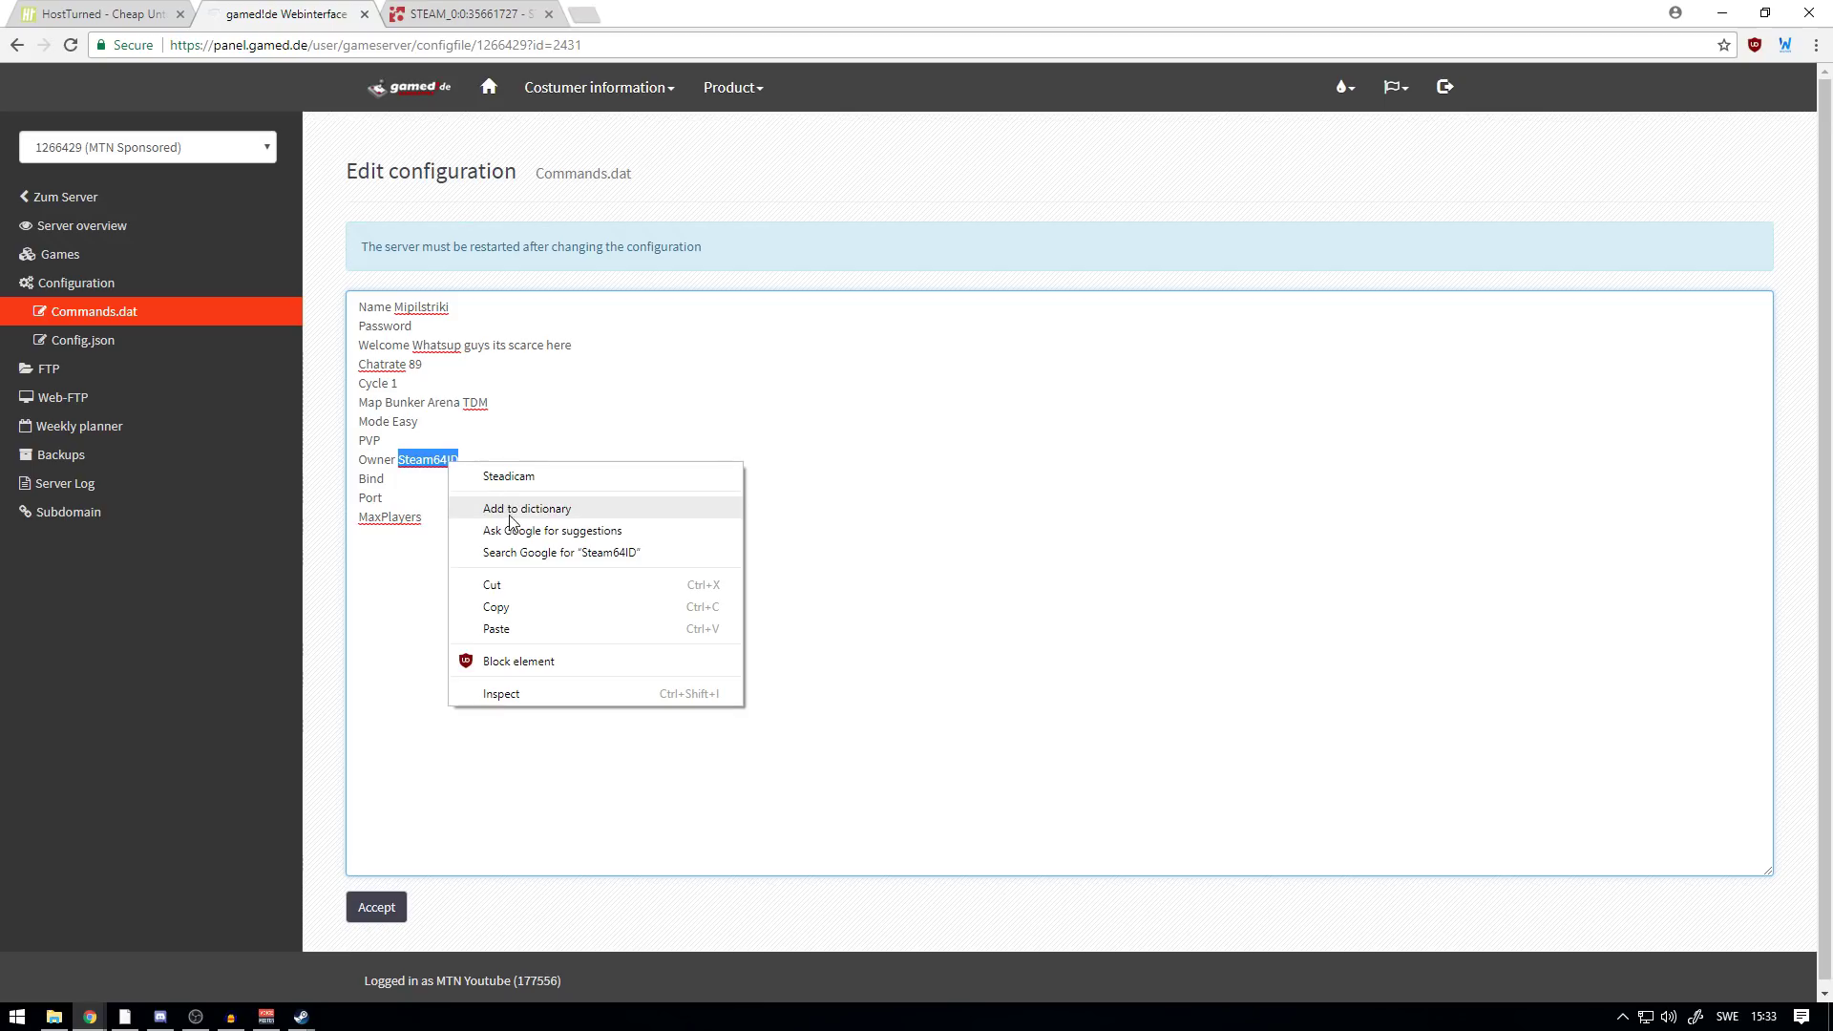
click(520, 625)
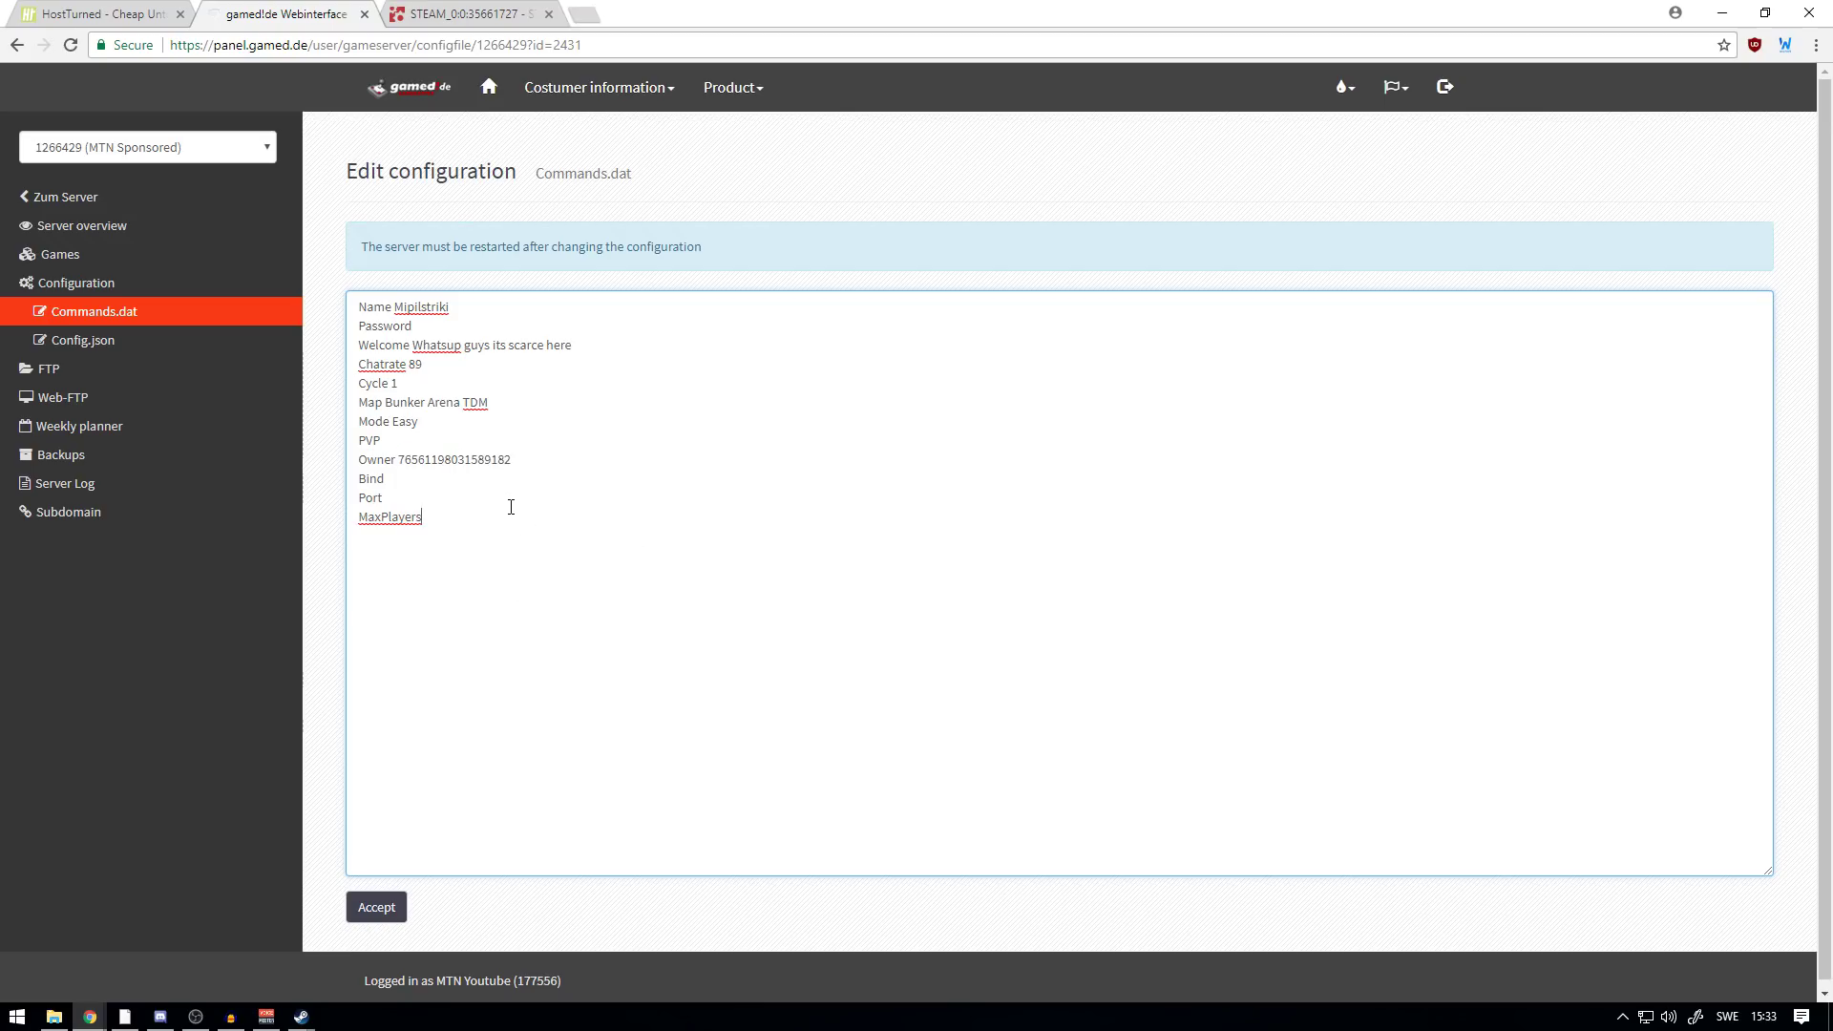
click(376, 907)
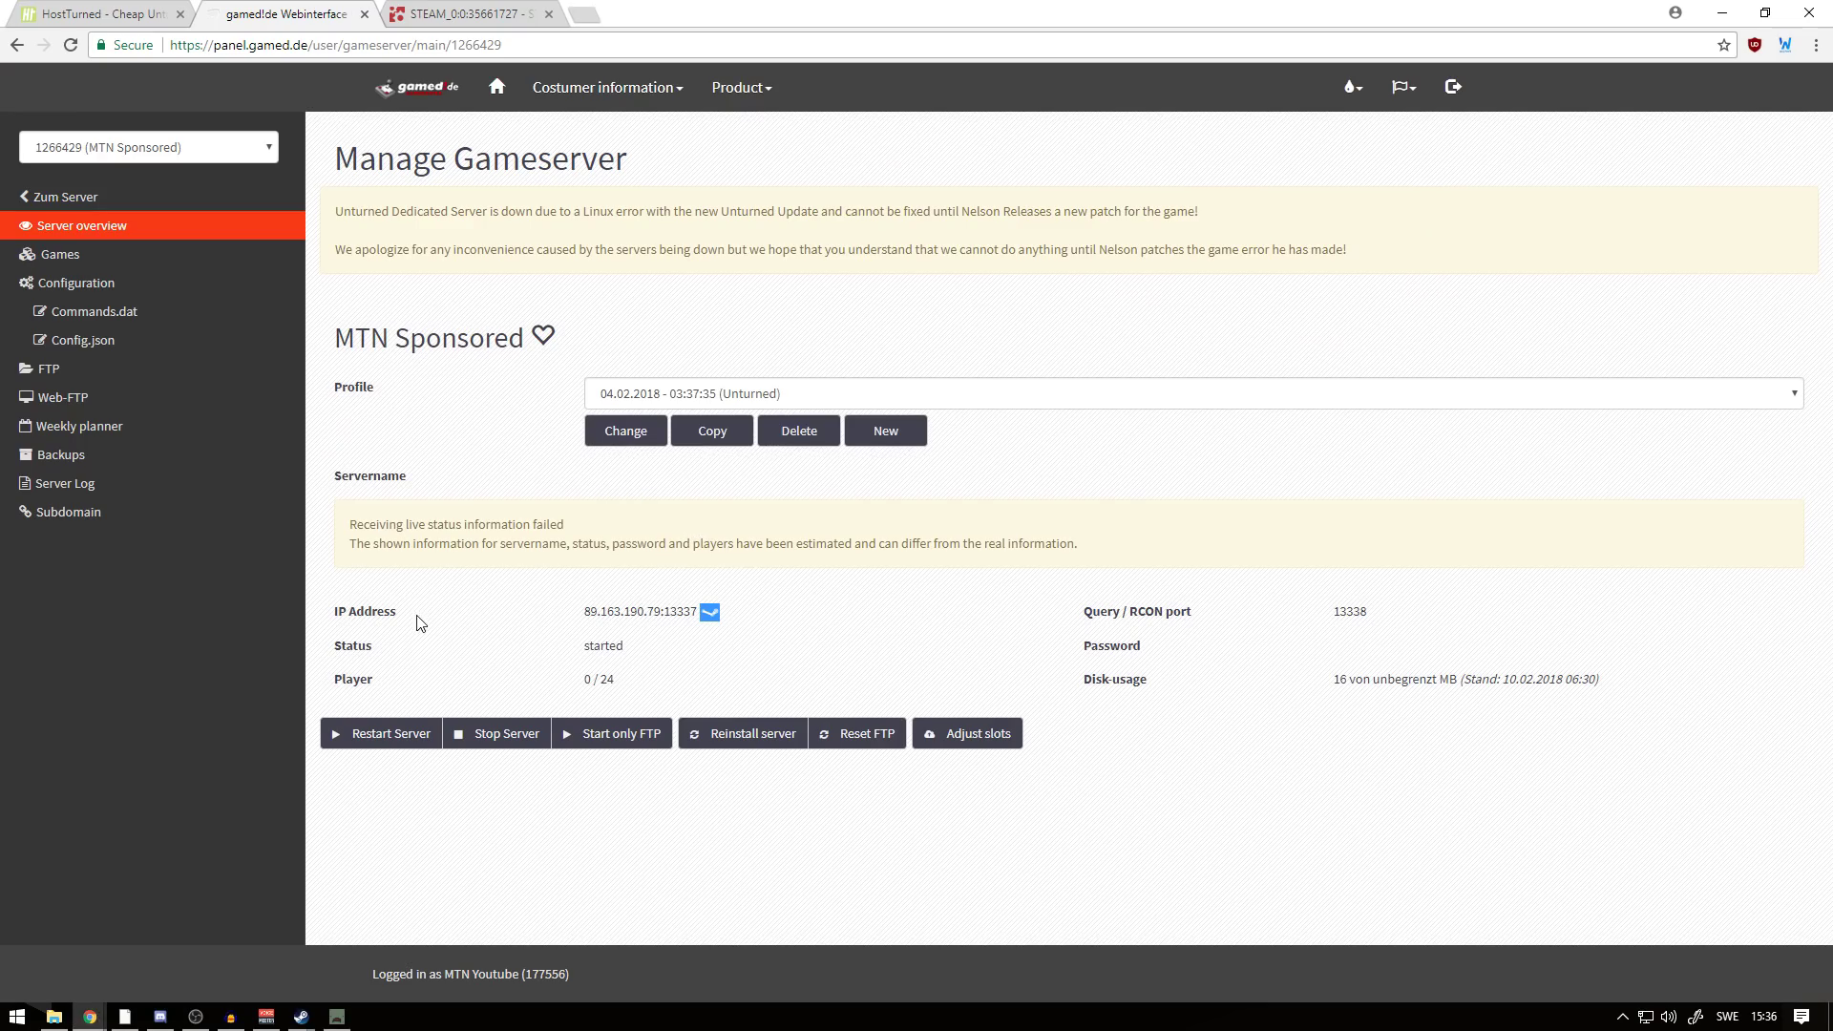
- Copy the server address and connect to 89.163.190.79:13337 in Unturned, correcting the IP's last digit
drag(583, 611, 697, 611)
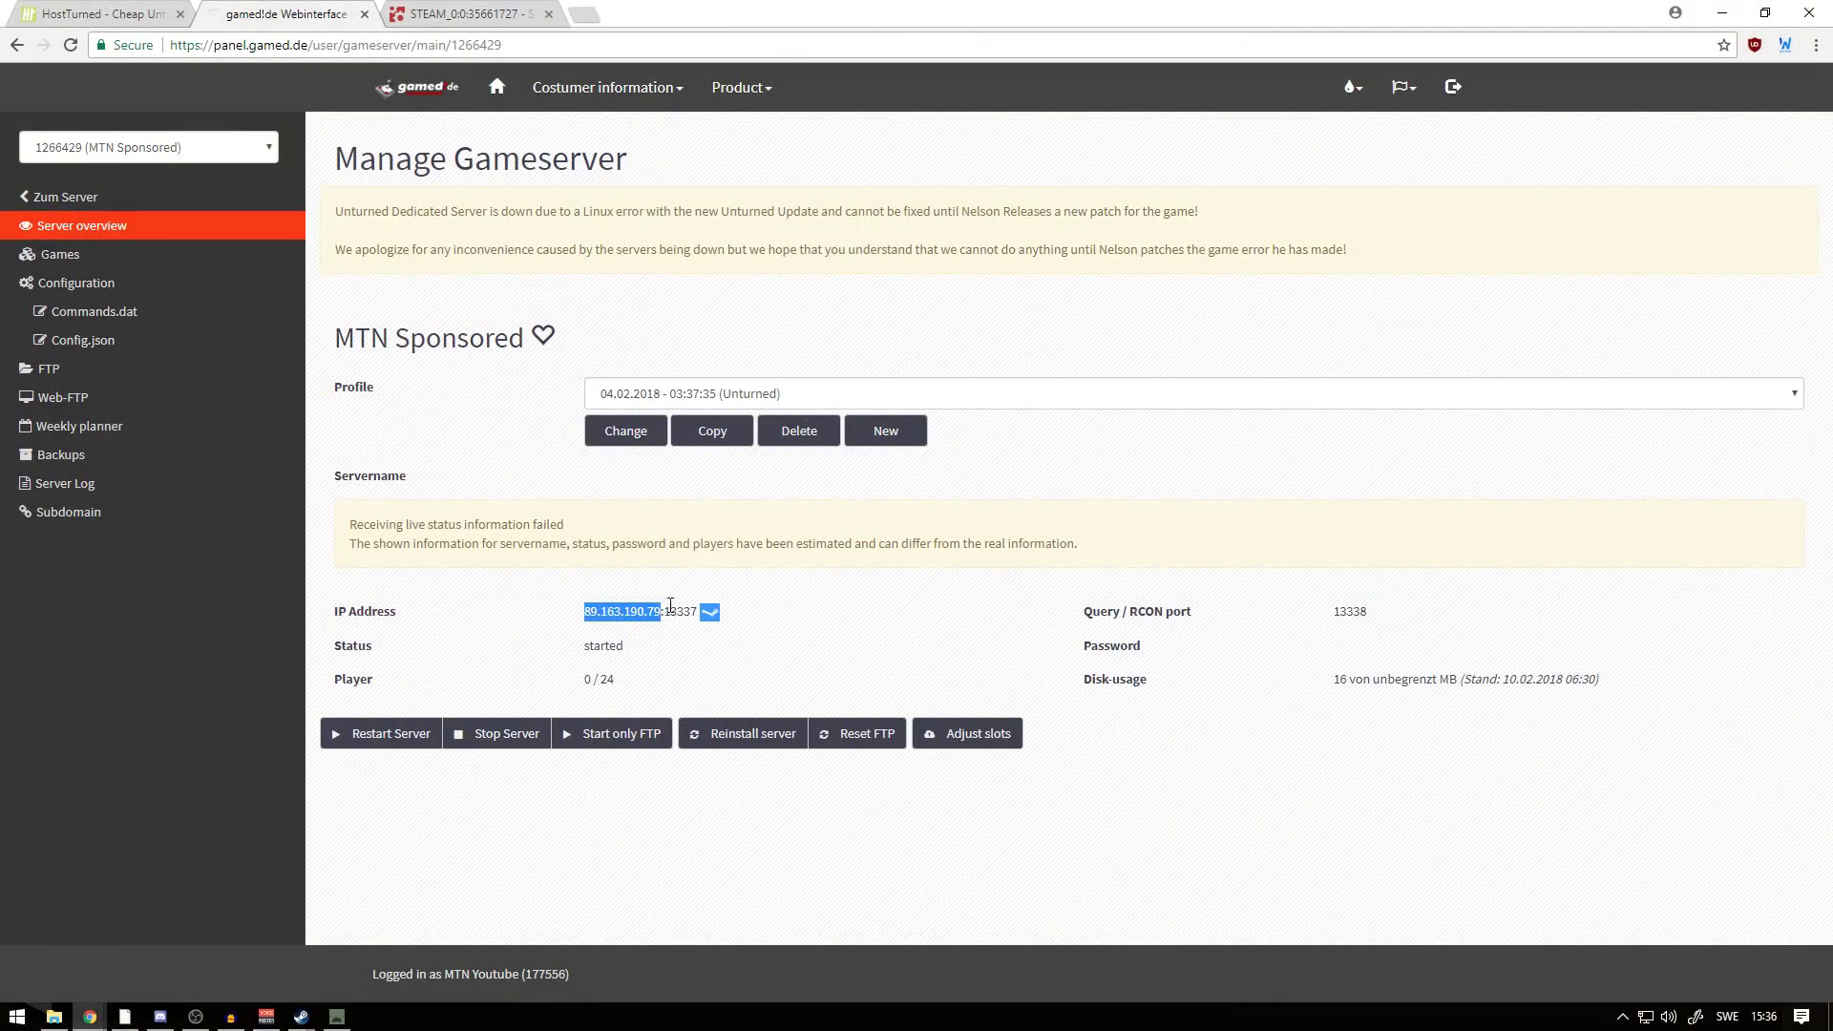
drag(664, 611, 697, 611)
key(alt+Tab)
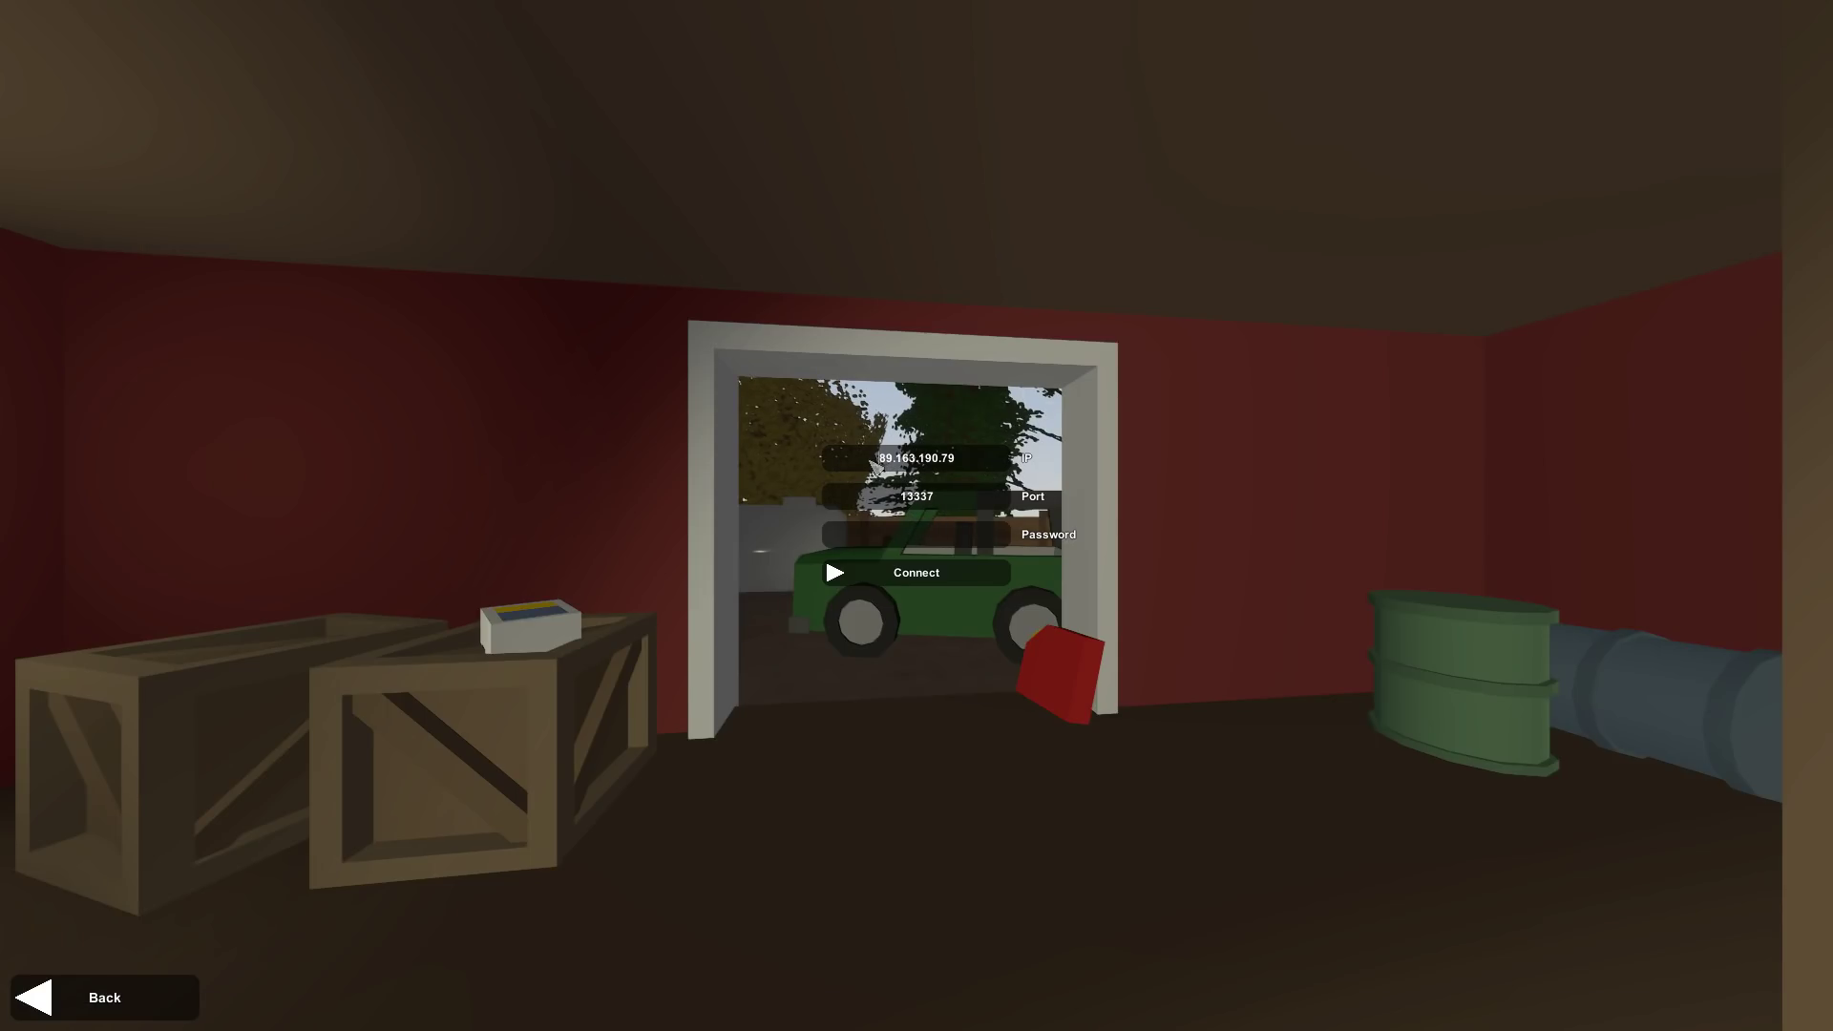
click(953, 466)
key(BackSpace)
text(9)
click(915, 573)
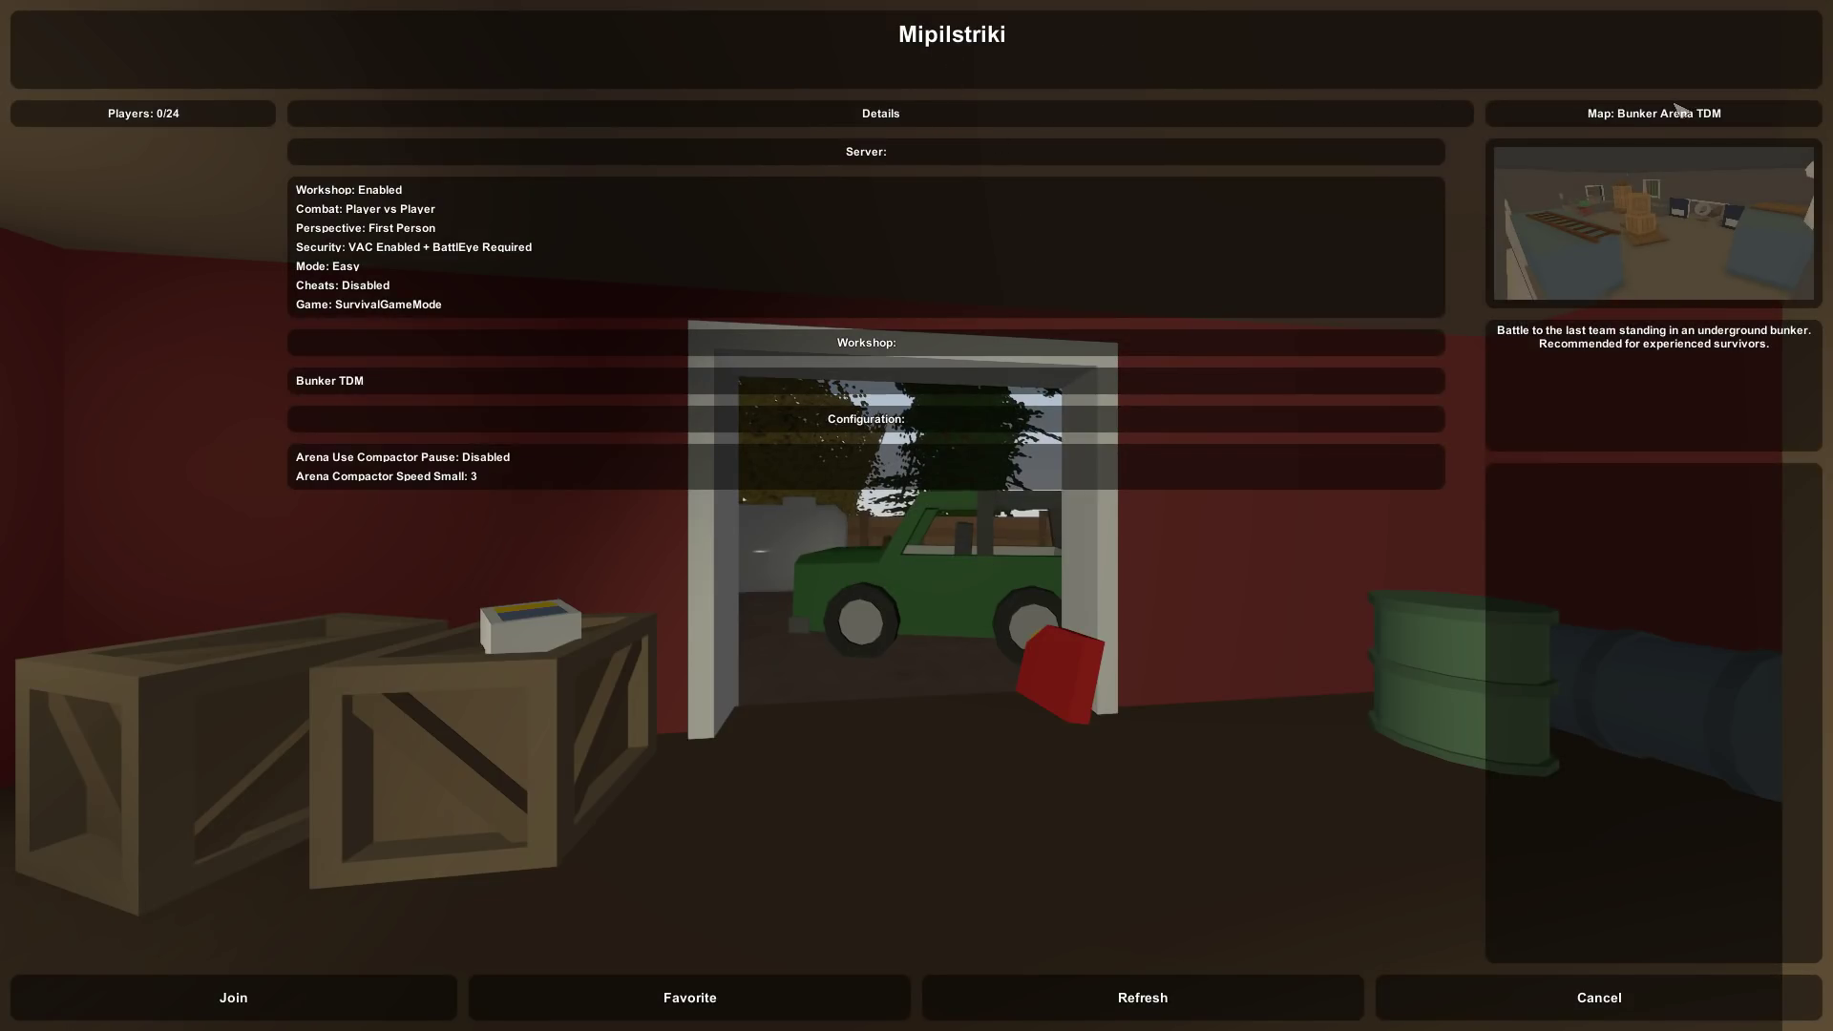
- Join the Mipilstriki server, then exit back to Unturned in the Steam library
click(366, 999)
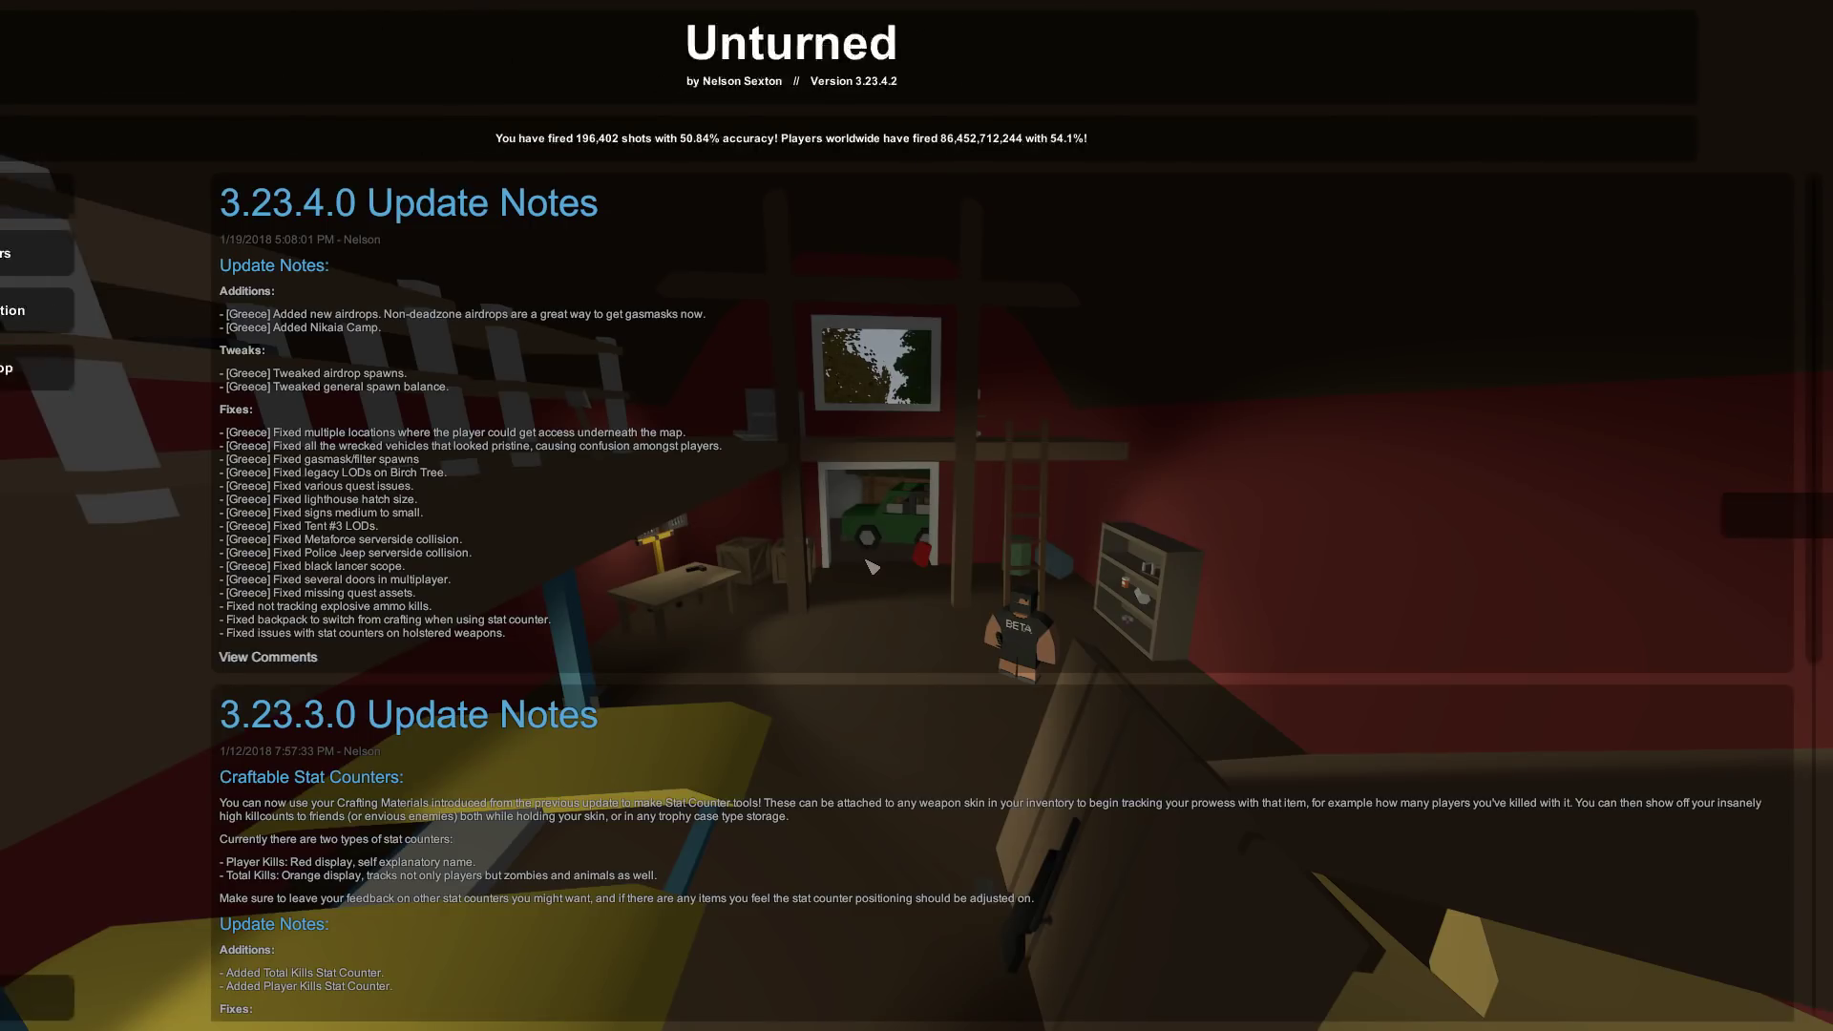
click(181, 1003)
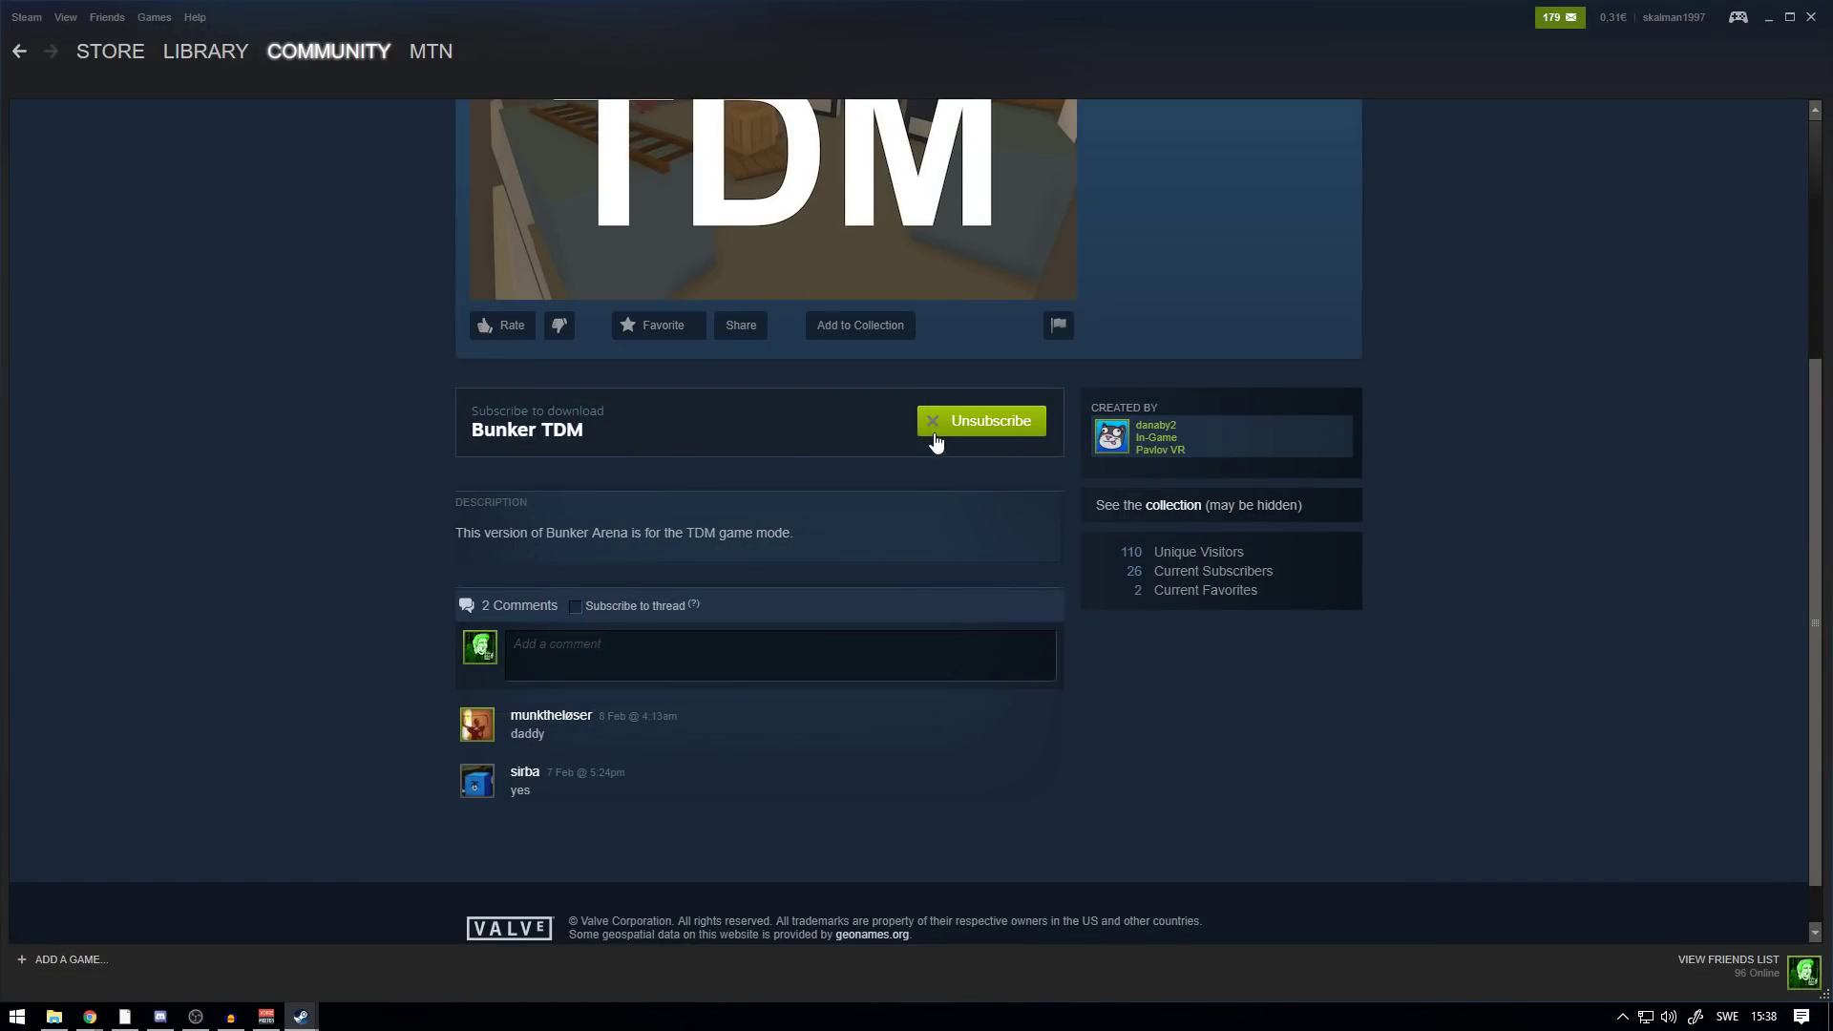
click(212, 75)
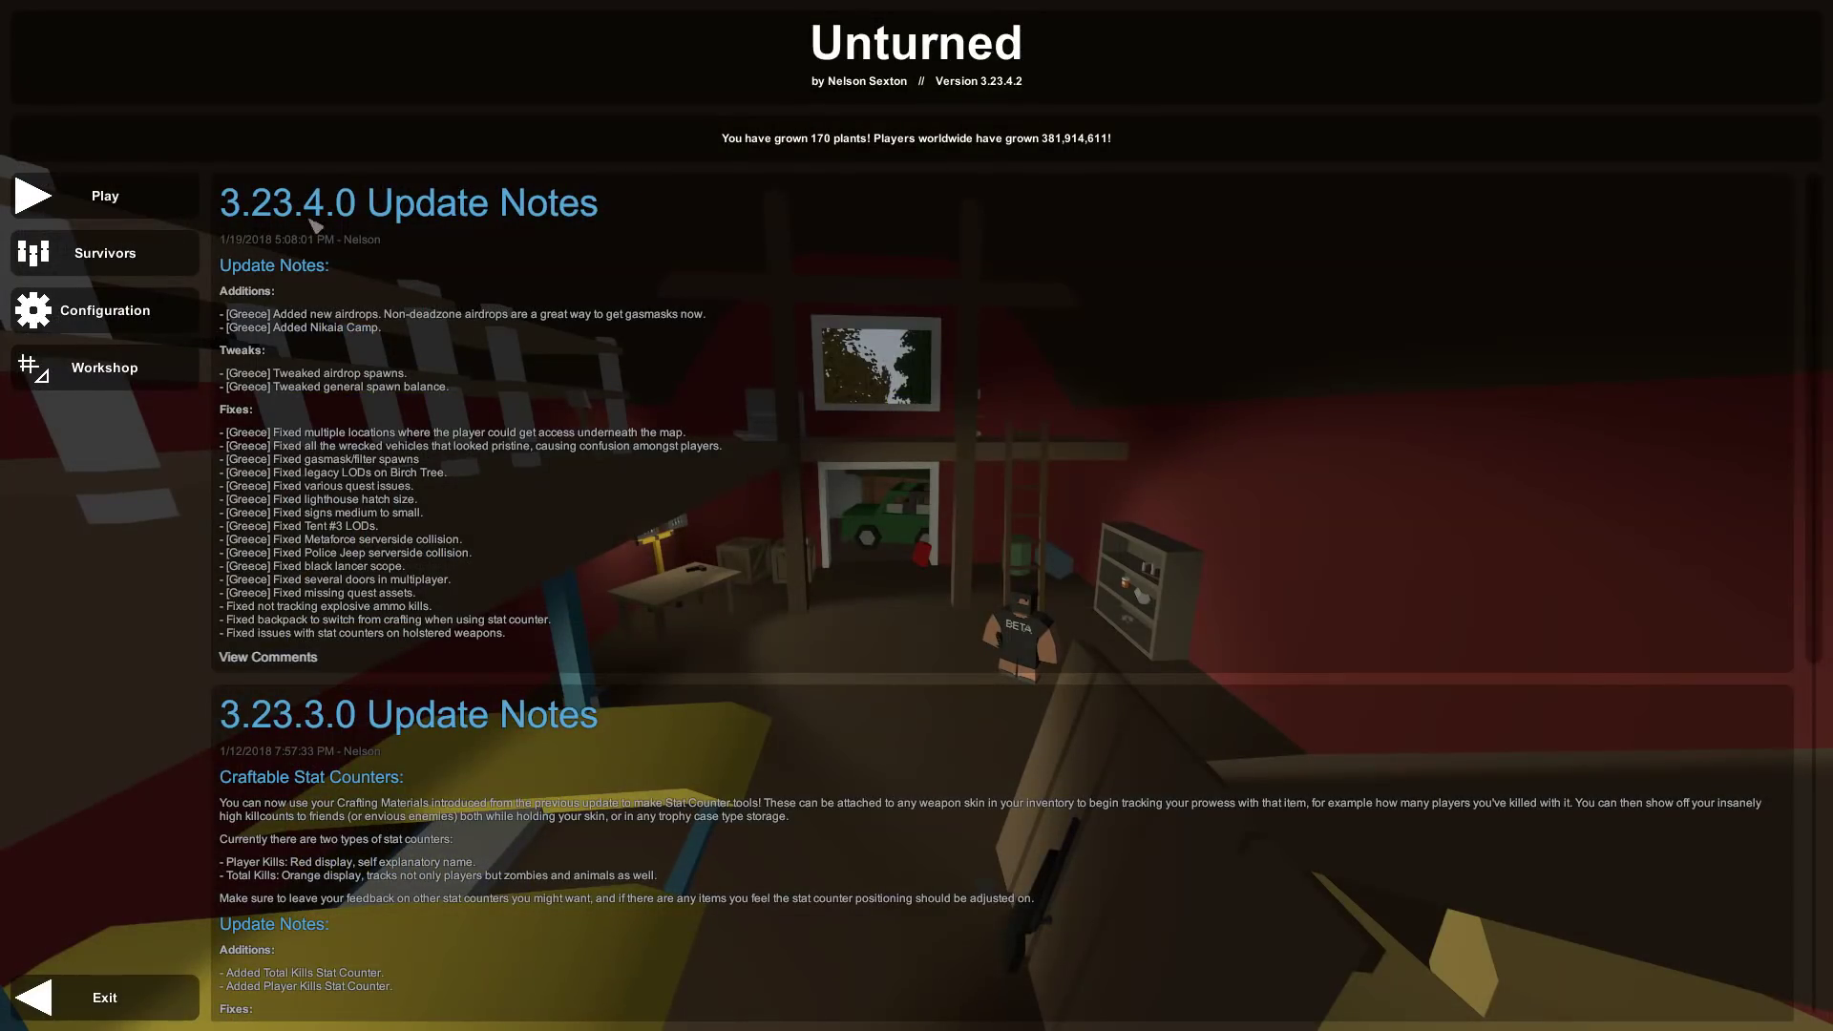
- Reconnect to the saved server address via Play > Connect and join Mipilstriki
click(89, 191)
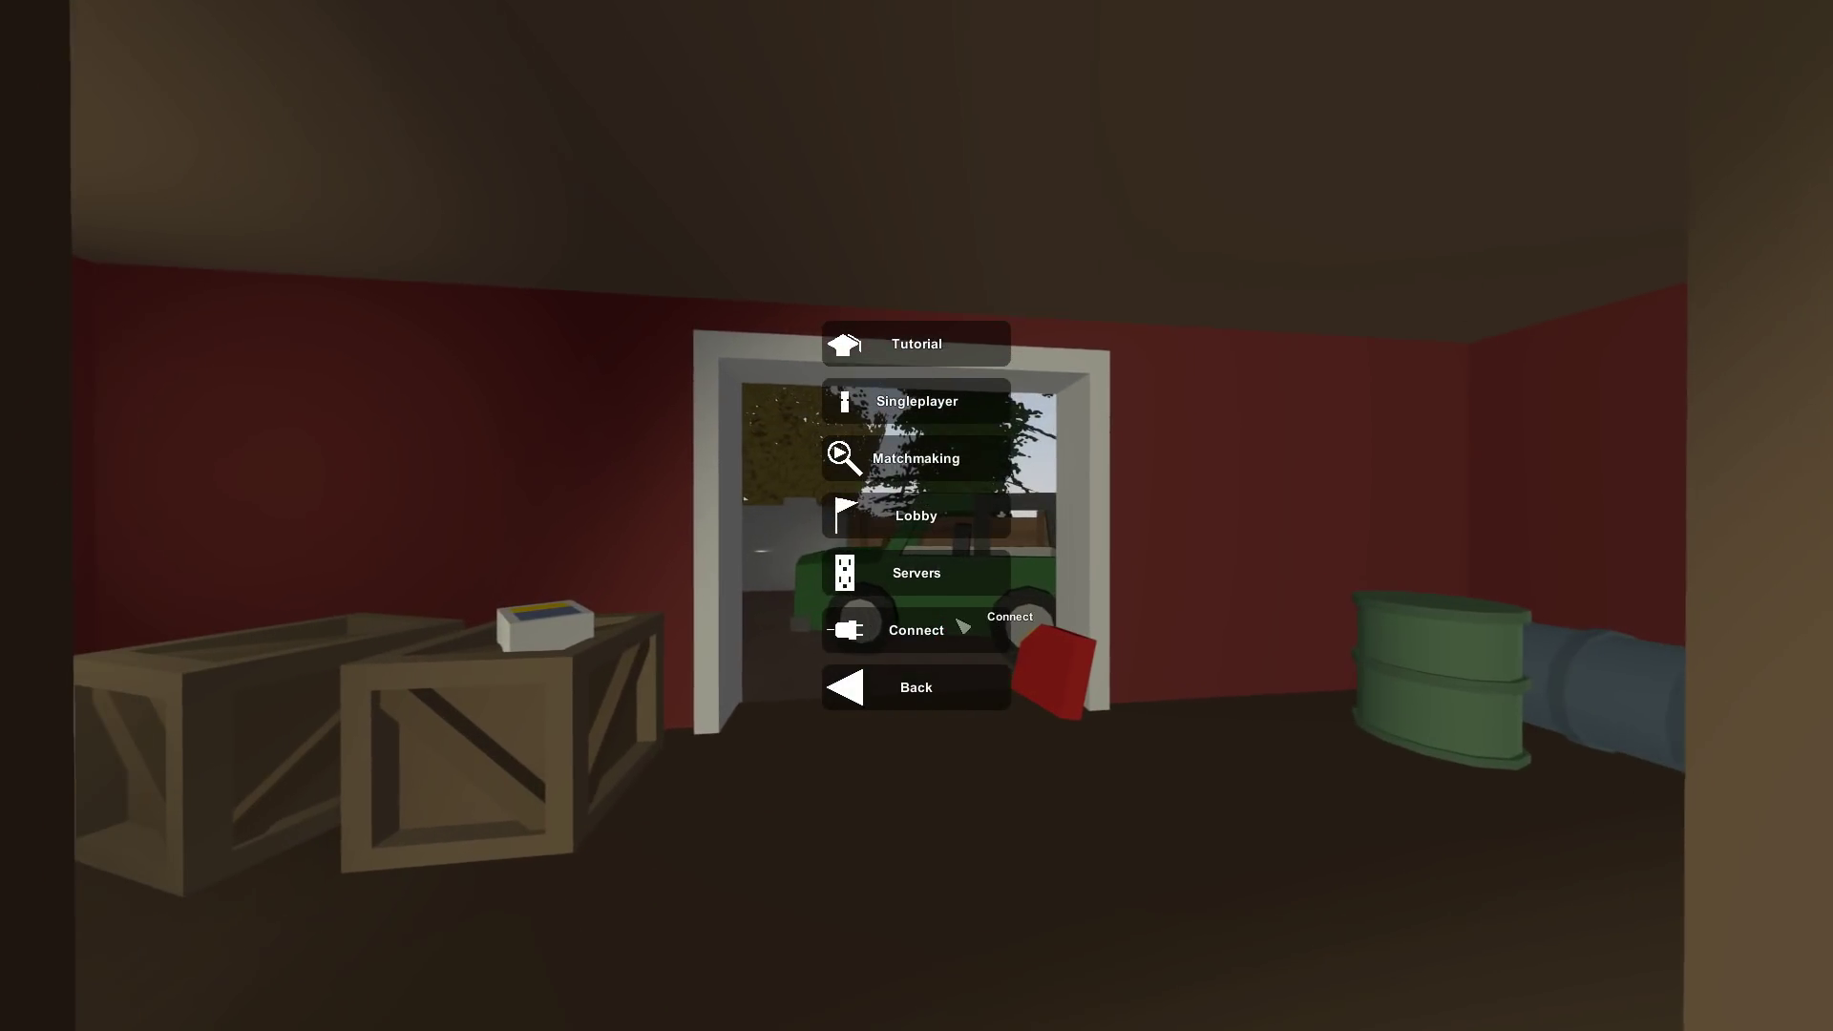
click(962, 626)
click(926, 577)
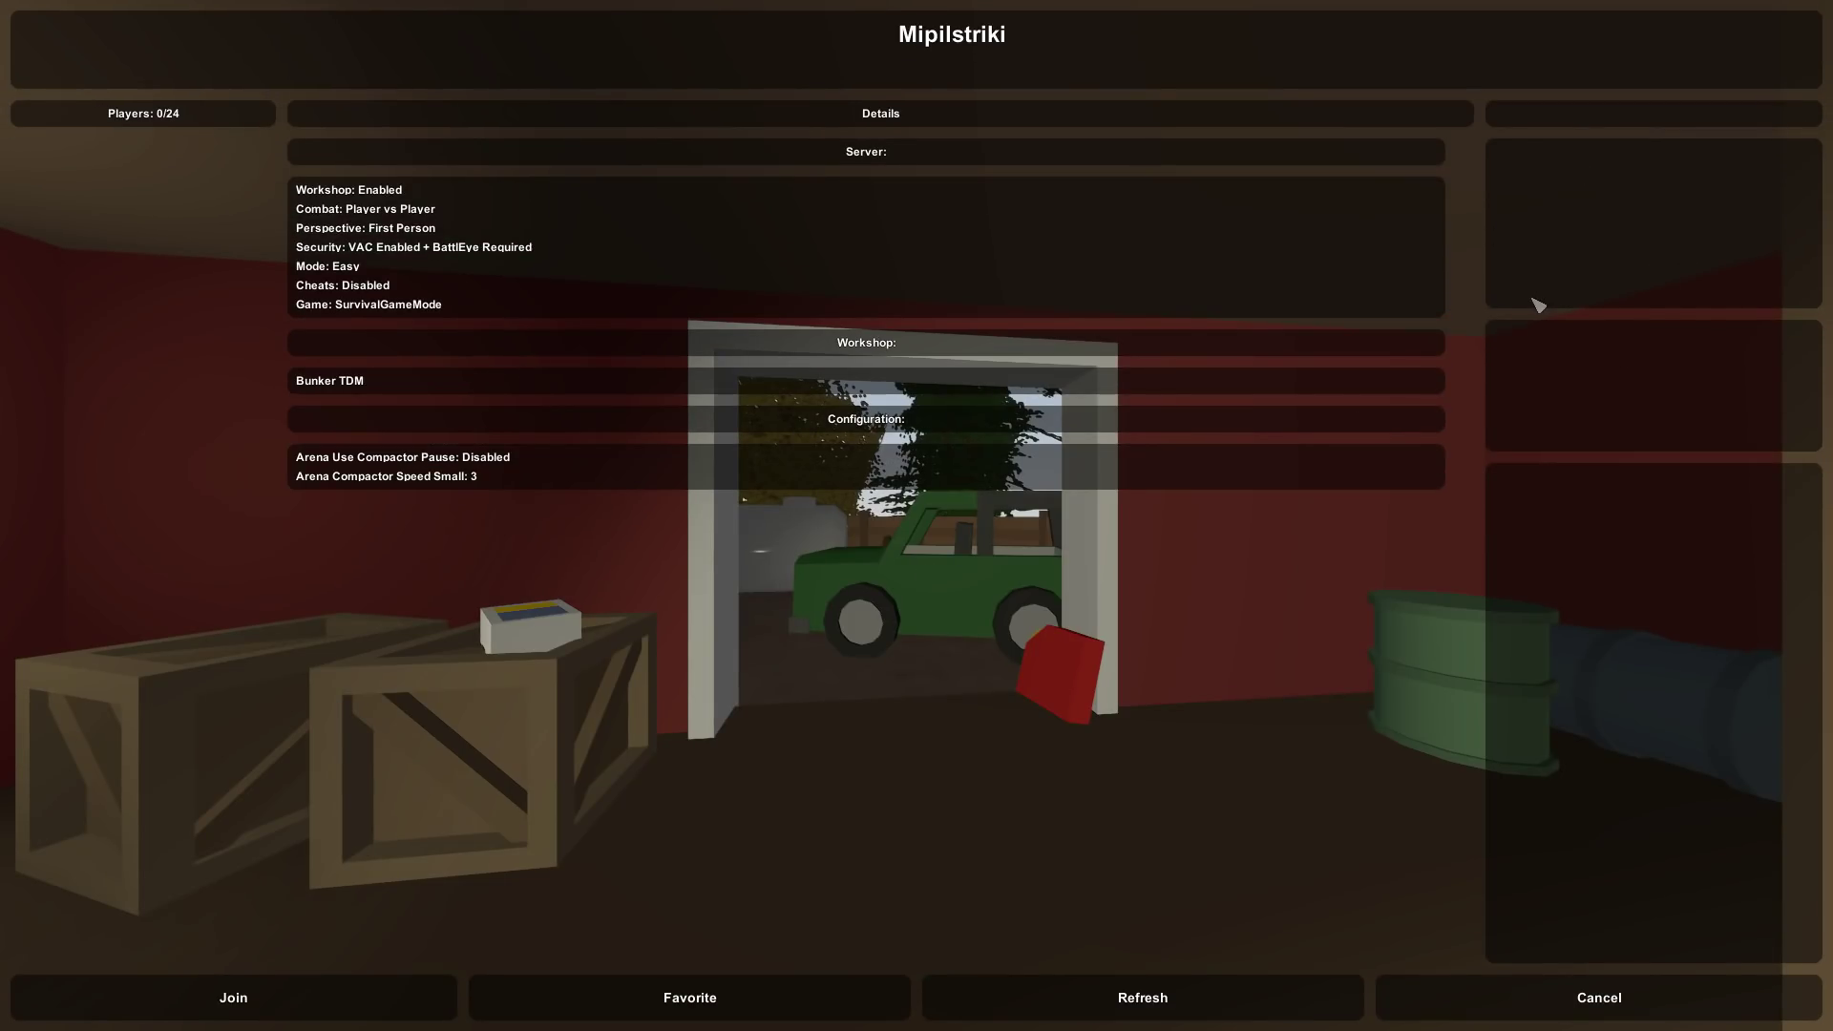
click(234, 998)
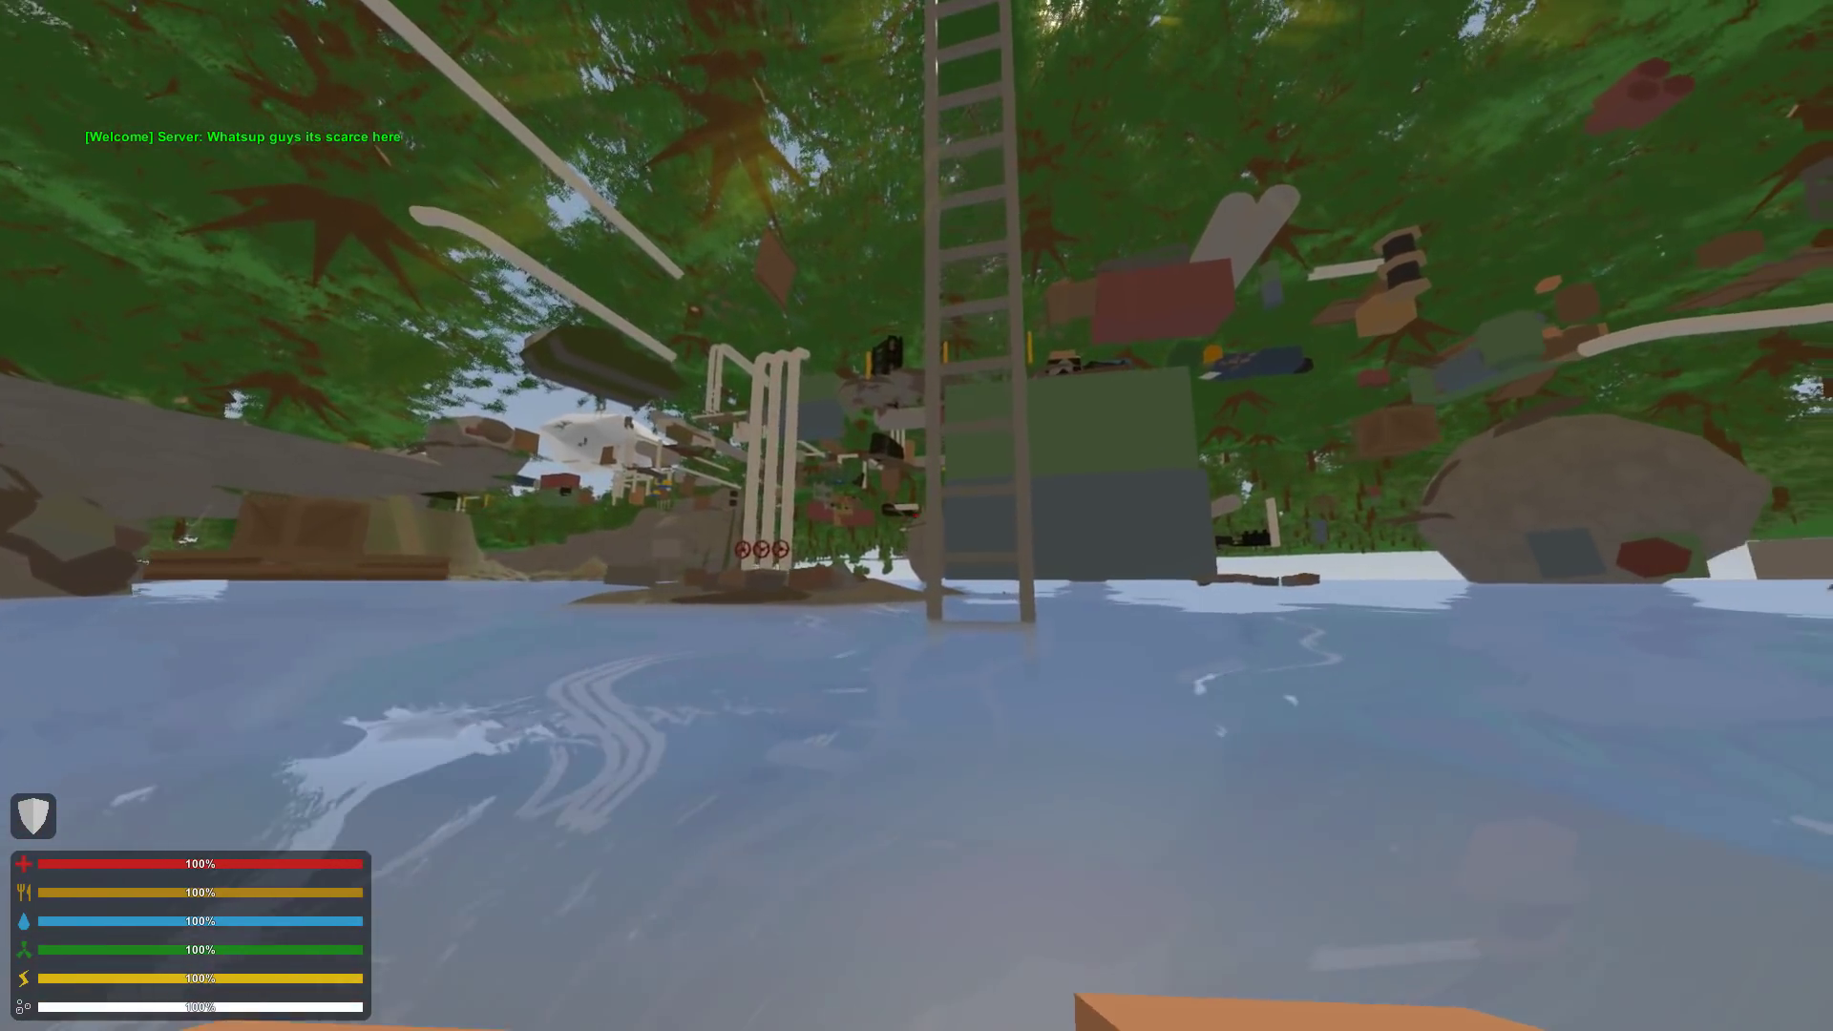
- Climb the ladder, open and close chat to read the welcome message, and hide the HUD with Z
key(w)
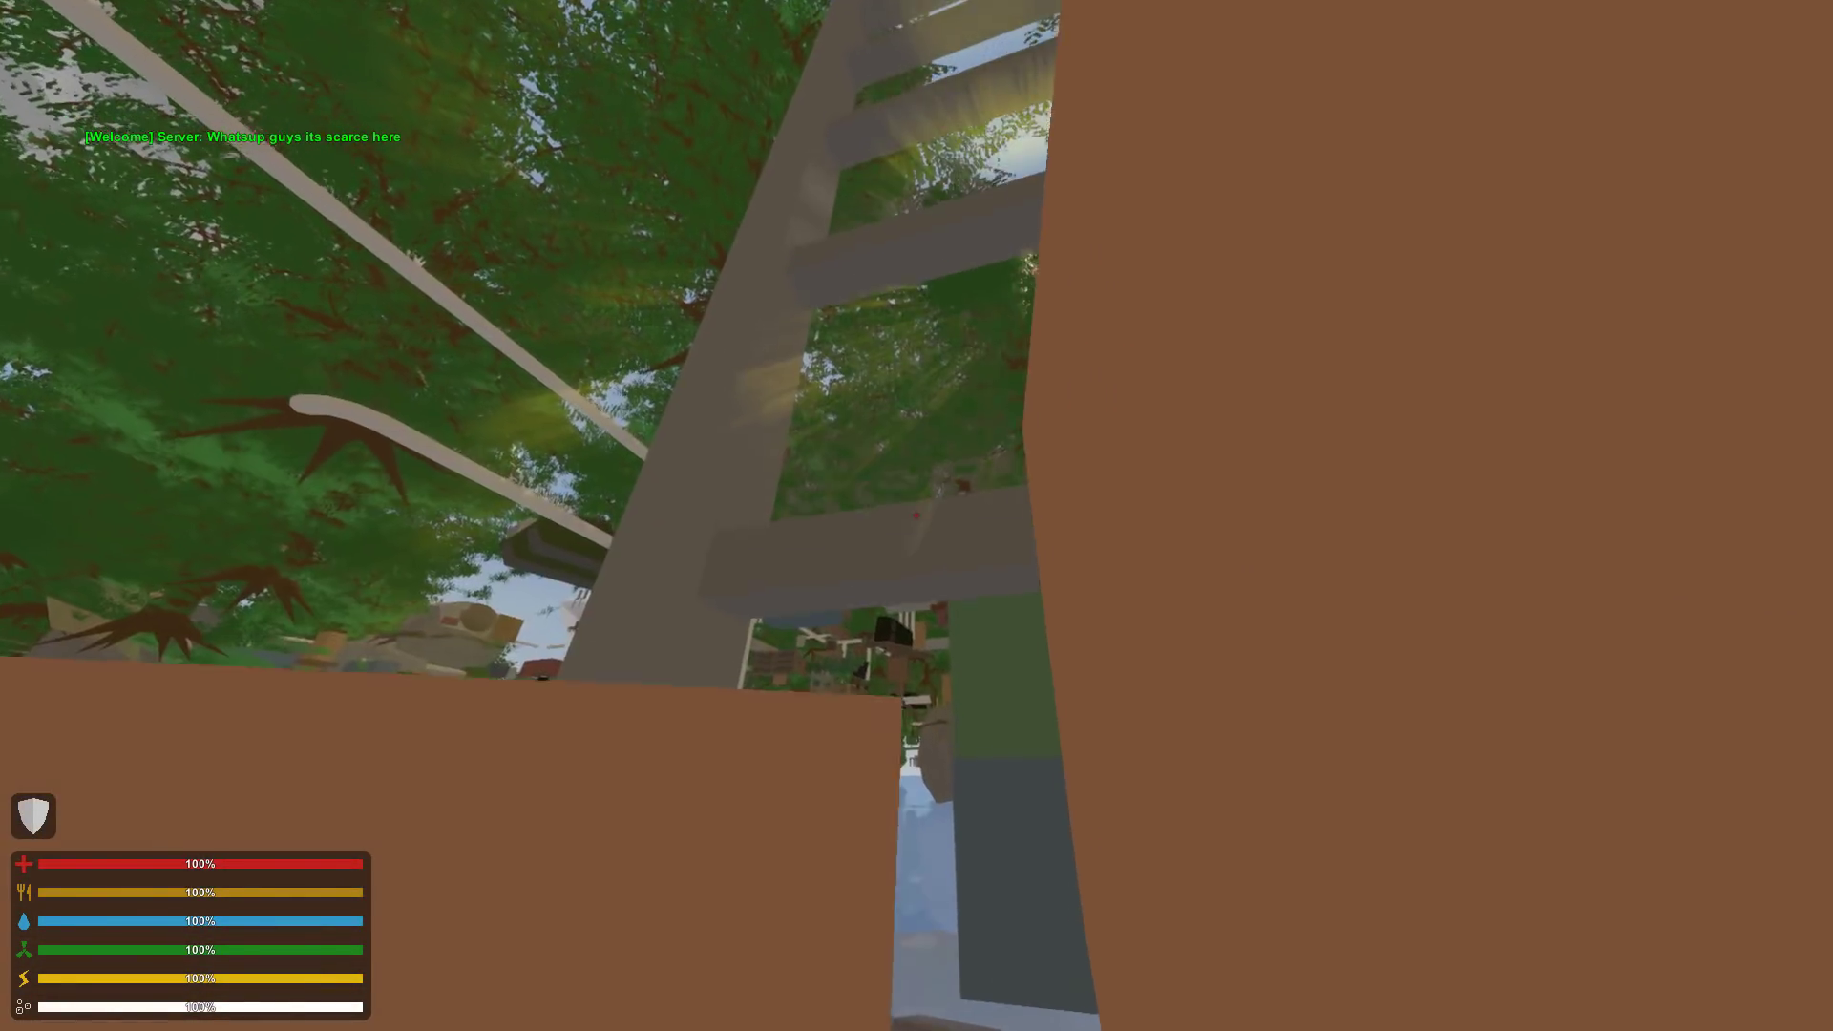
key(space)
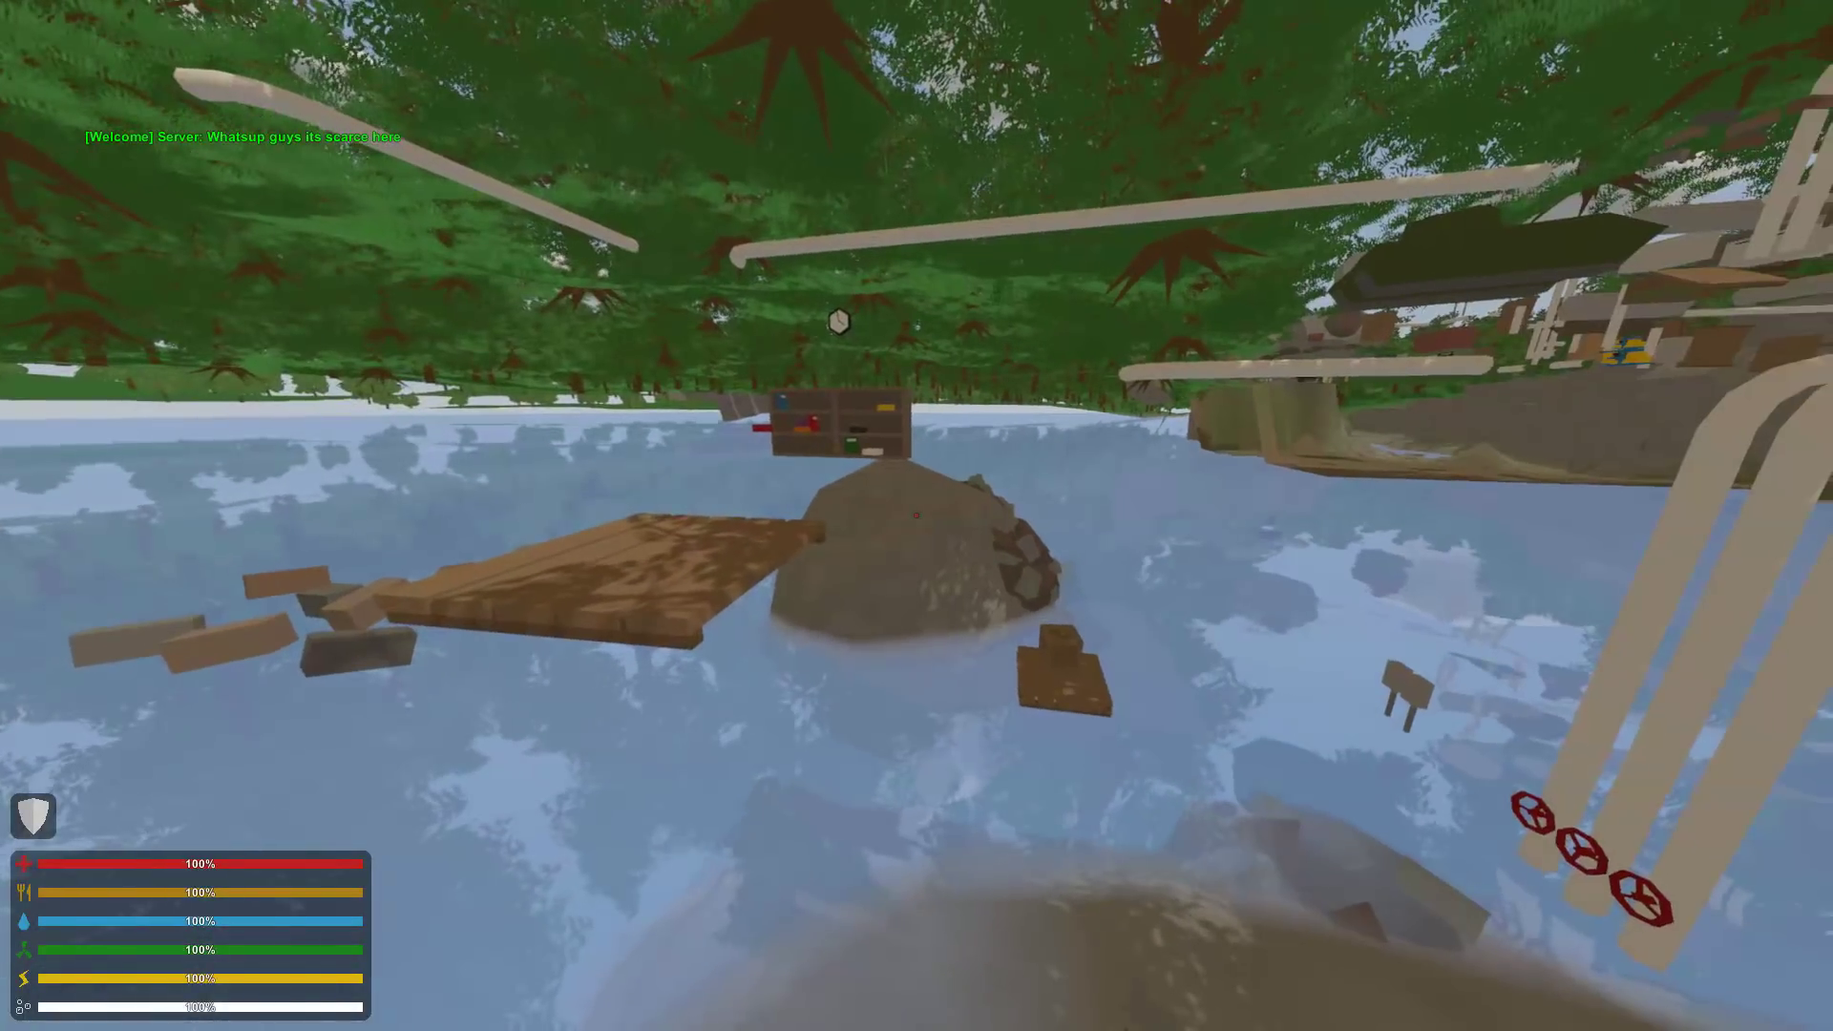
key(j)
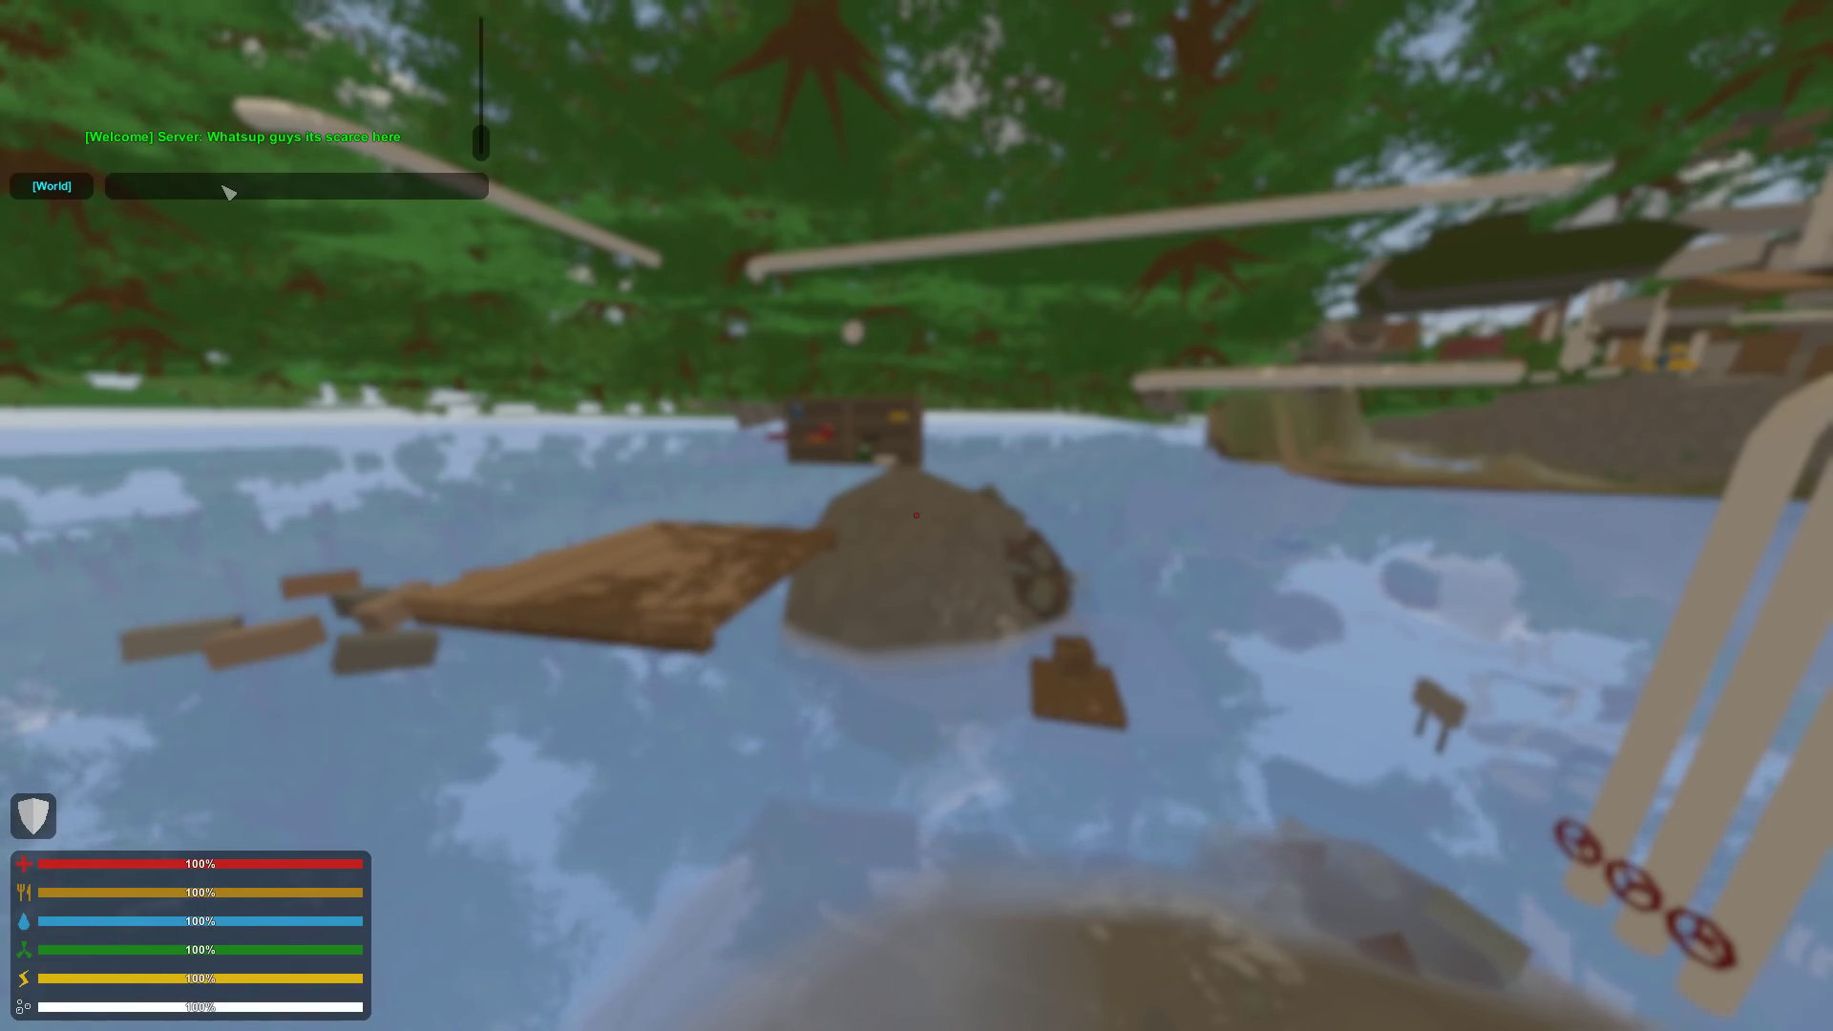
key(Escape)
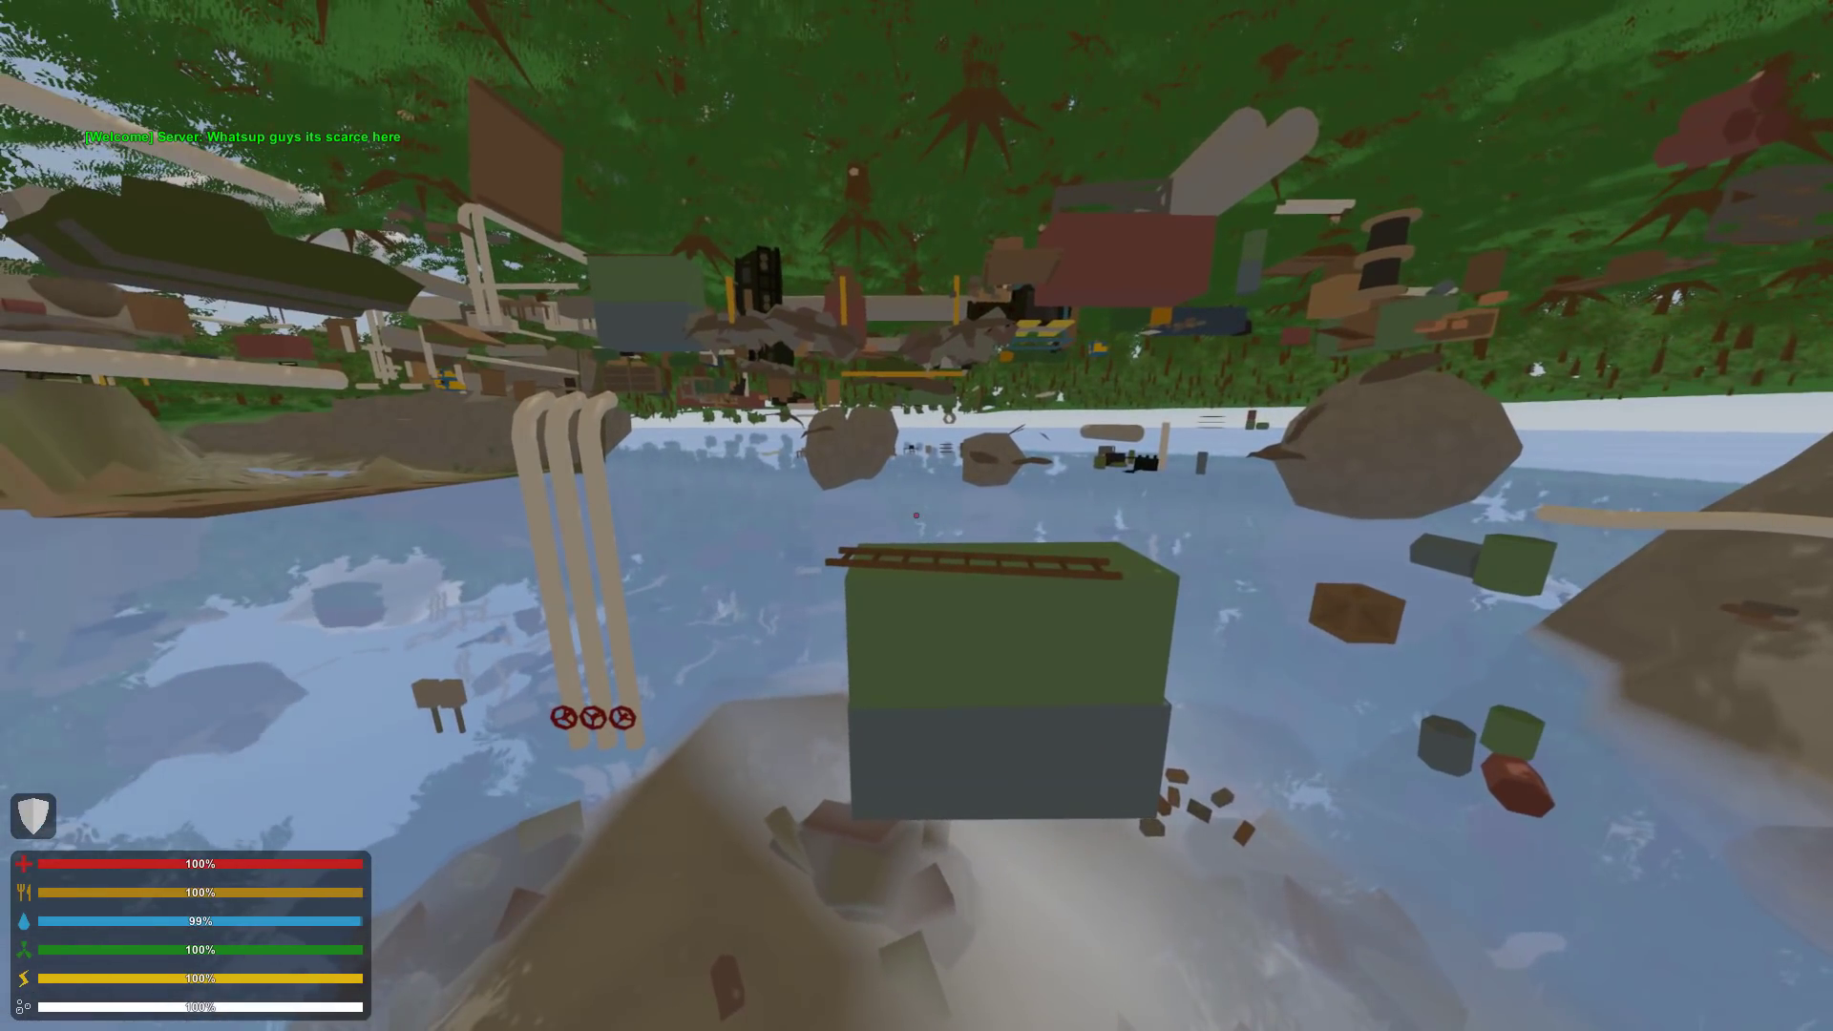
key(z)
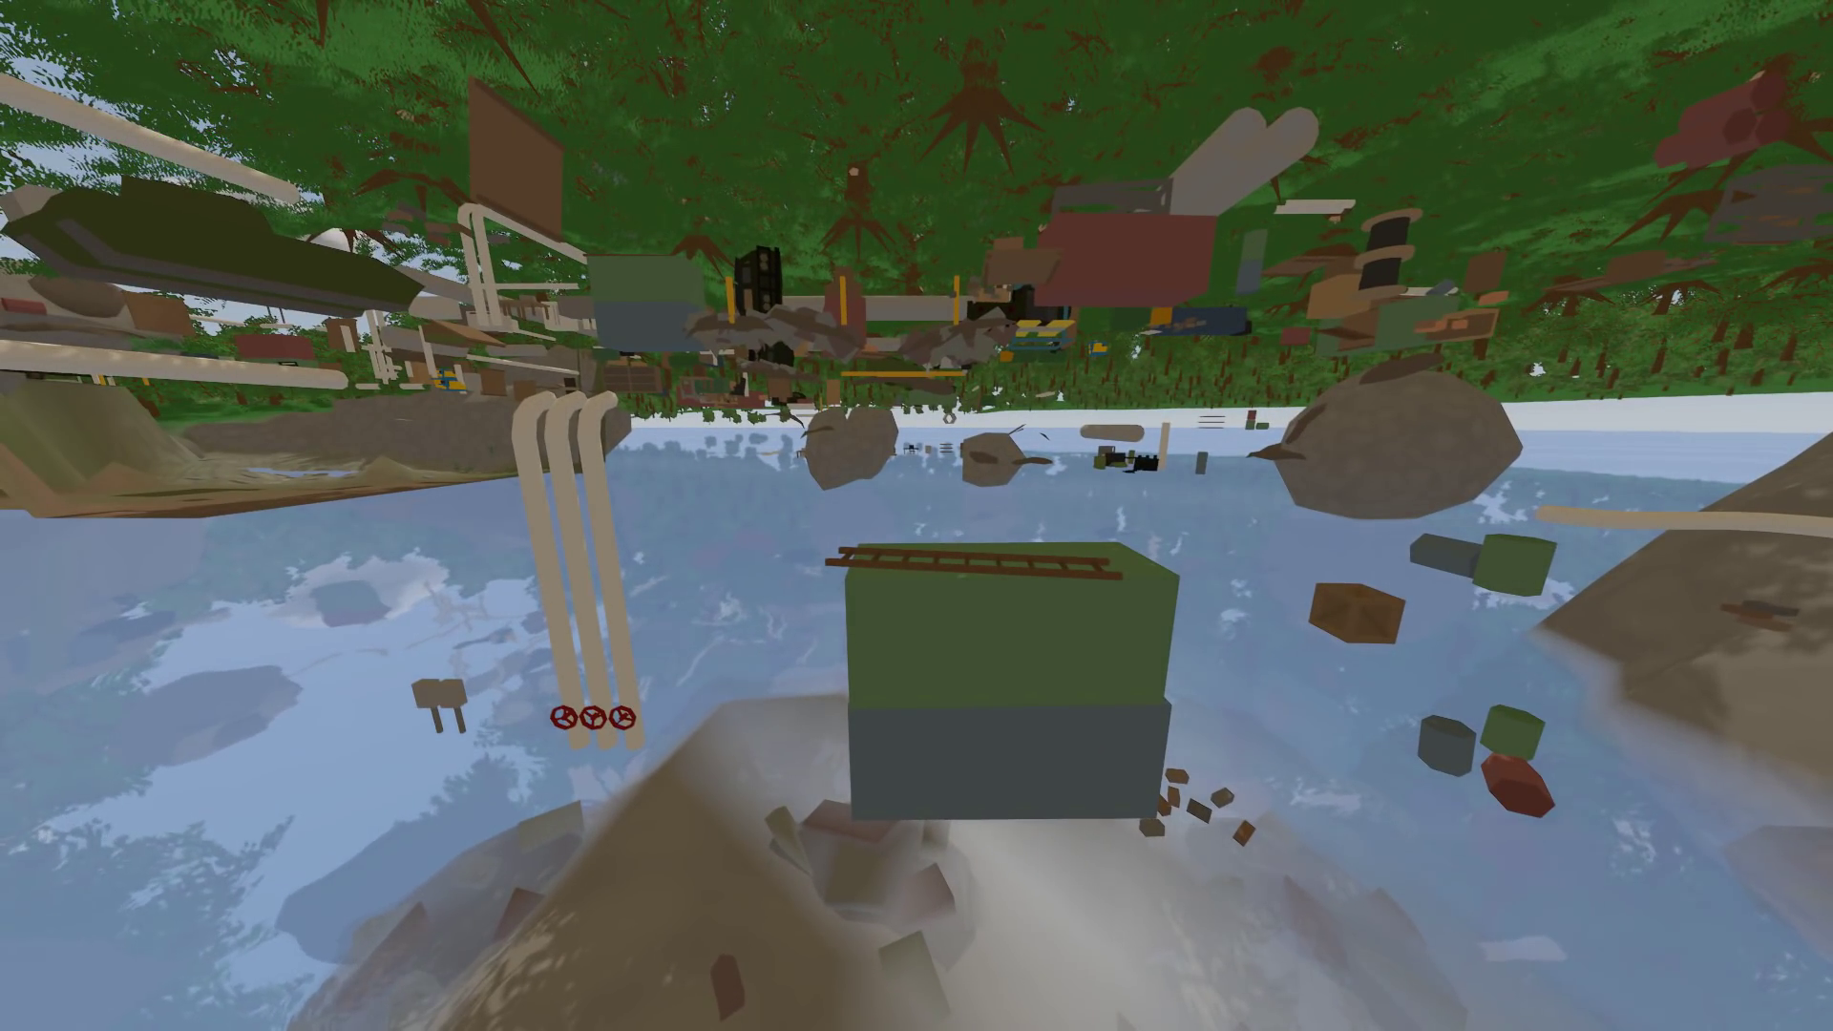